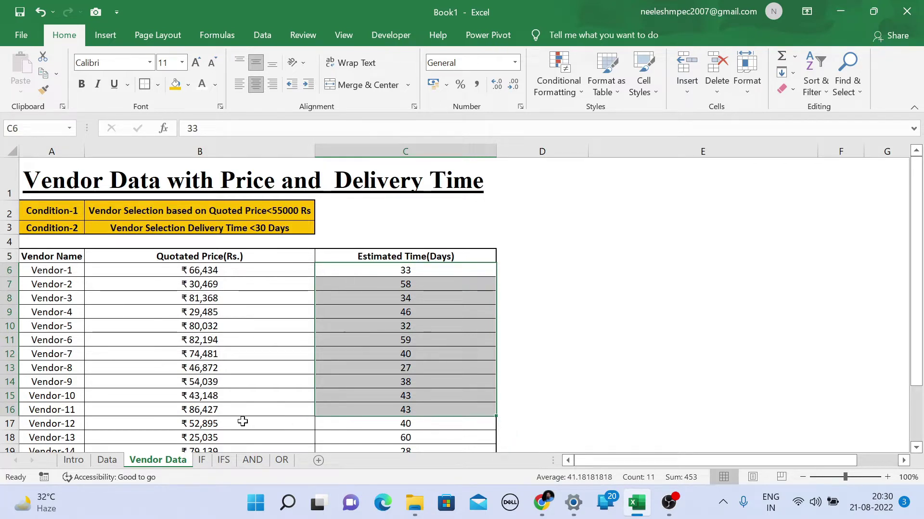
{"action": "type", "text": "4"}
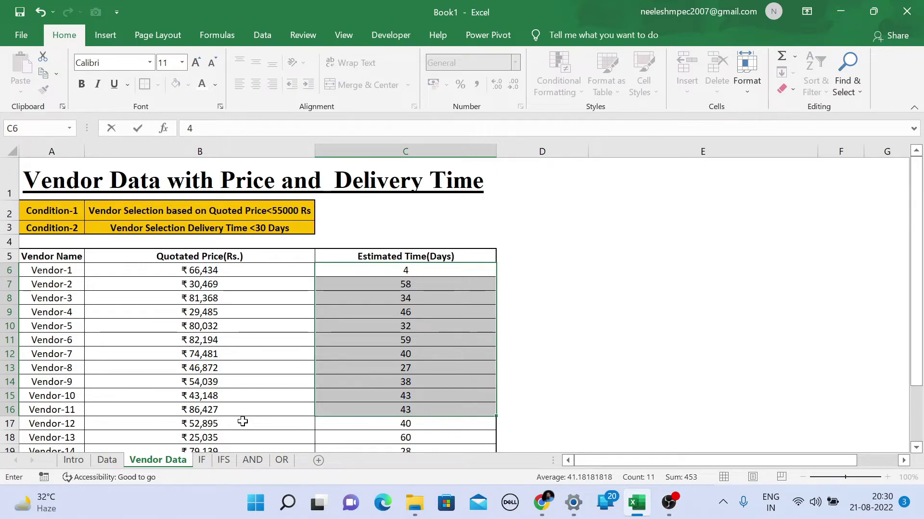
{"action": "key", "text": "ctrl+z"}
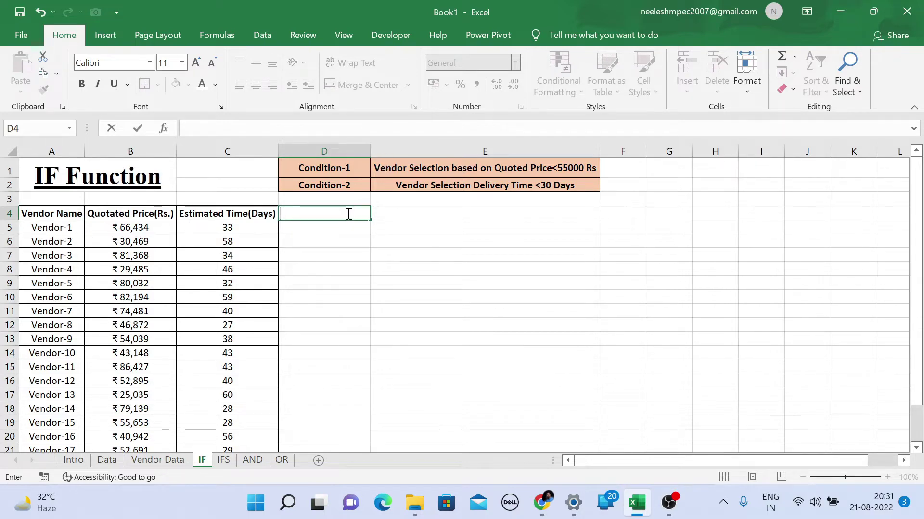
- Enter the header "Selection on Price base" in D4 and fit column D's width to its contents
{"action": "type", "text": "Selection"}
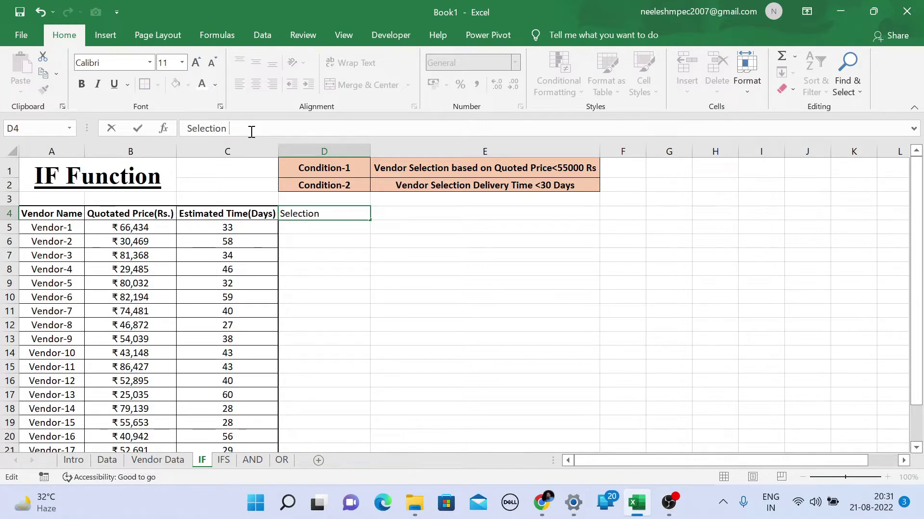
{"action": "type", "text": " on Price basea"}
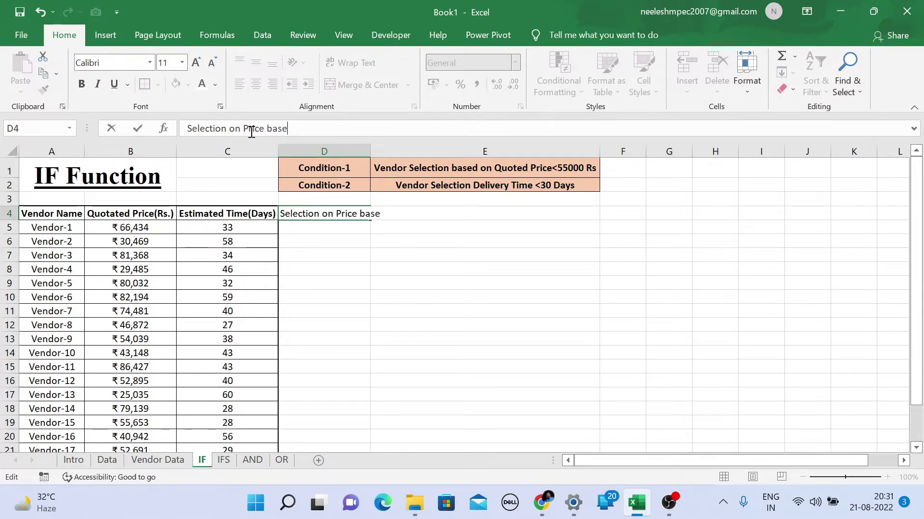
{"action": "key", "text": "Return"}
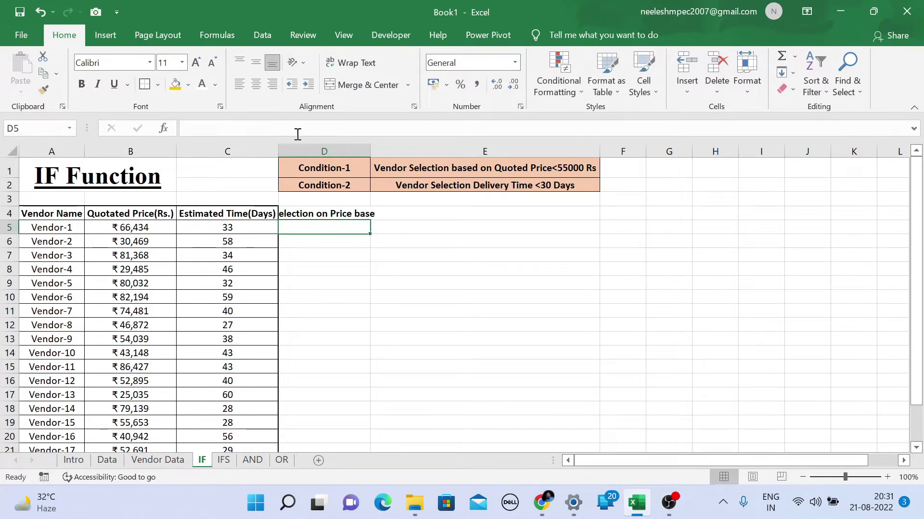
{"action": "double_click", "coordinate": [369, 153]}
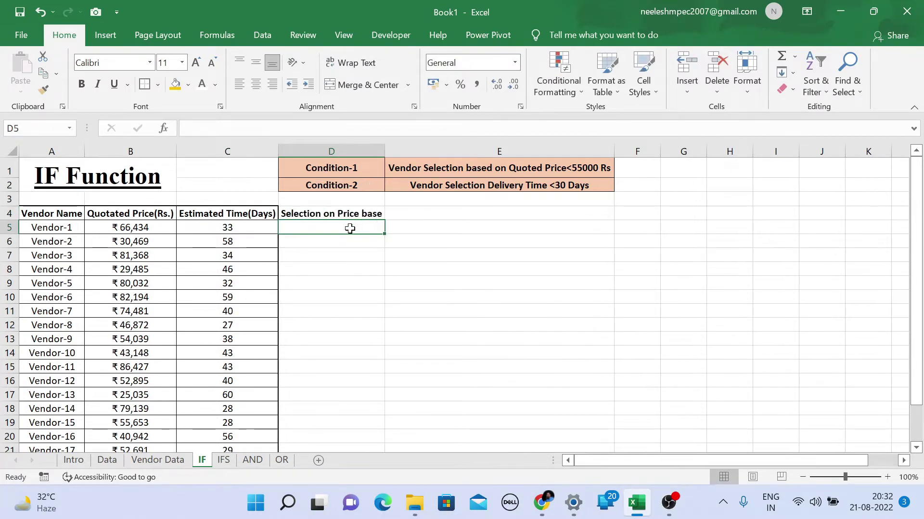
- Enter =IF(B5<55000,"Price is Ok","") in D5 to flag the vendor's quoted price
{"action": "type", "text": "=if"}
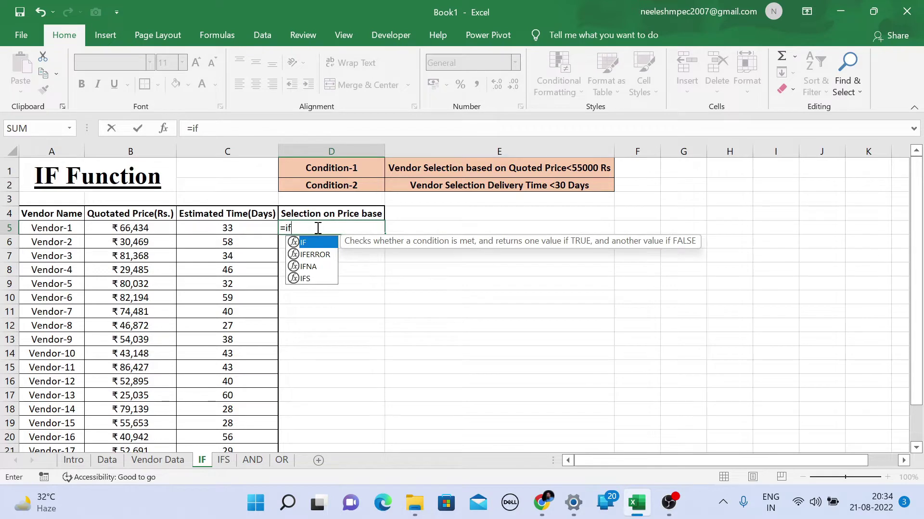
{"action": "key", "text": "Tab"}
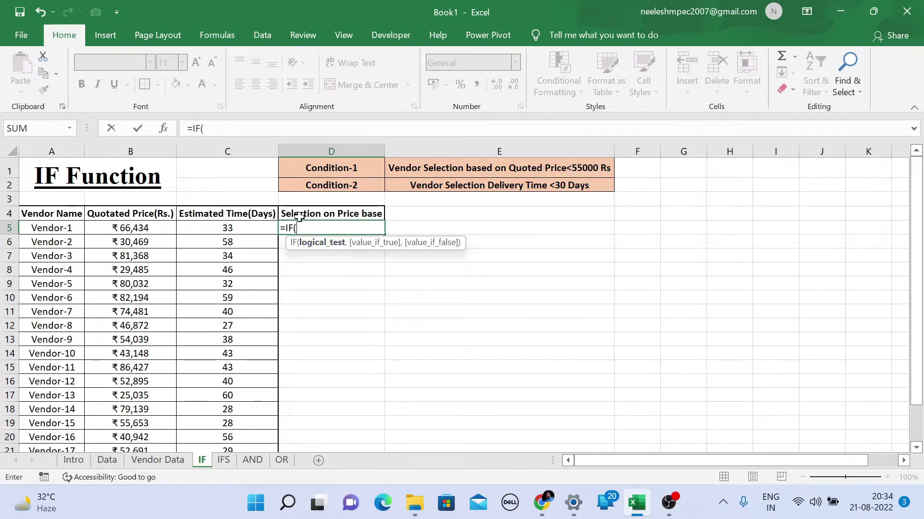
{"action": "left_click", "coordinate": [143, 227]}
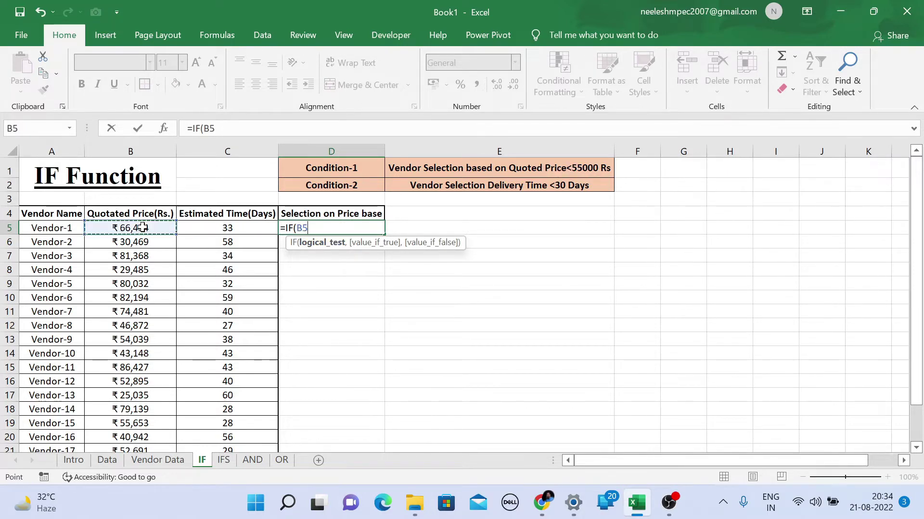
{"action": "type", "text": "<55"}
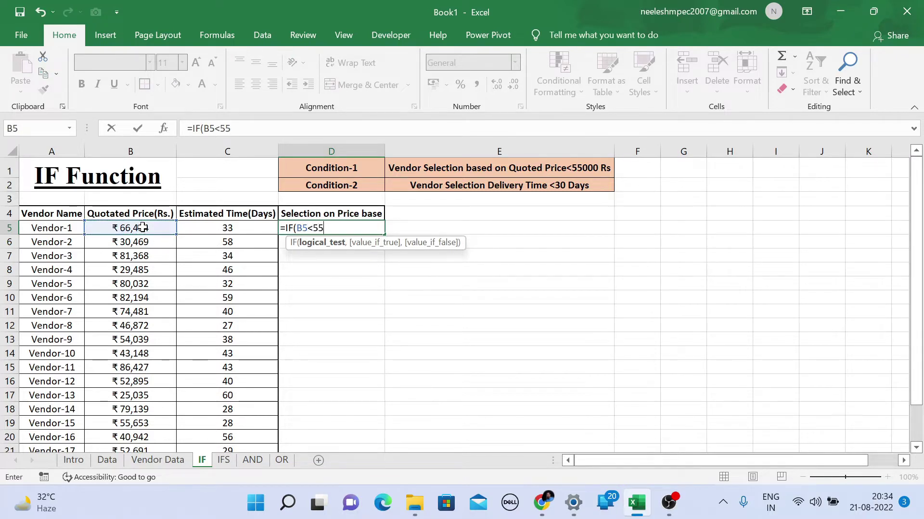
{"action": "type", "text": "000,"}
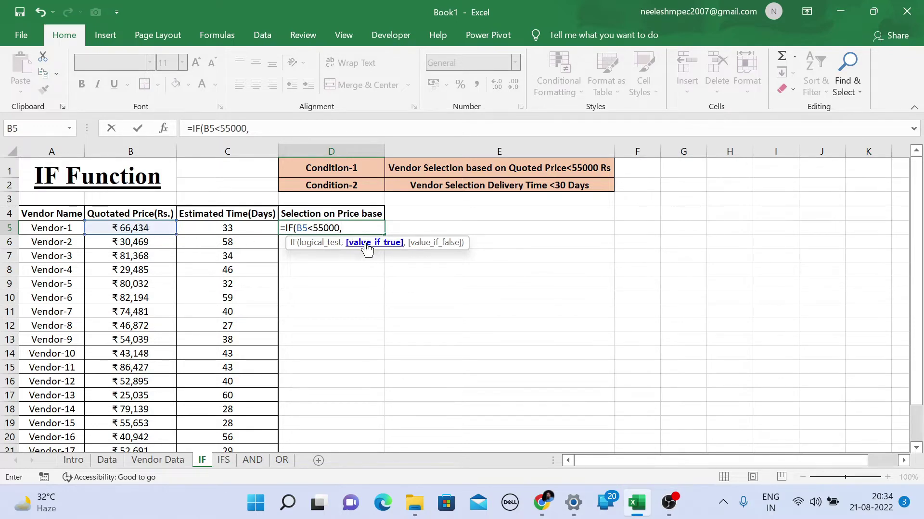
{"action": "type", "text": "\"S"}
{"action": "key", "text": "BackSpace"}
{"action": "type", "text": "rice is "}
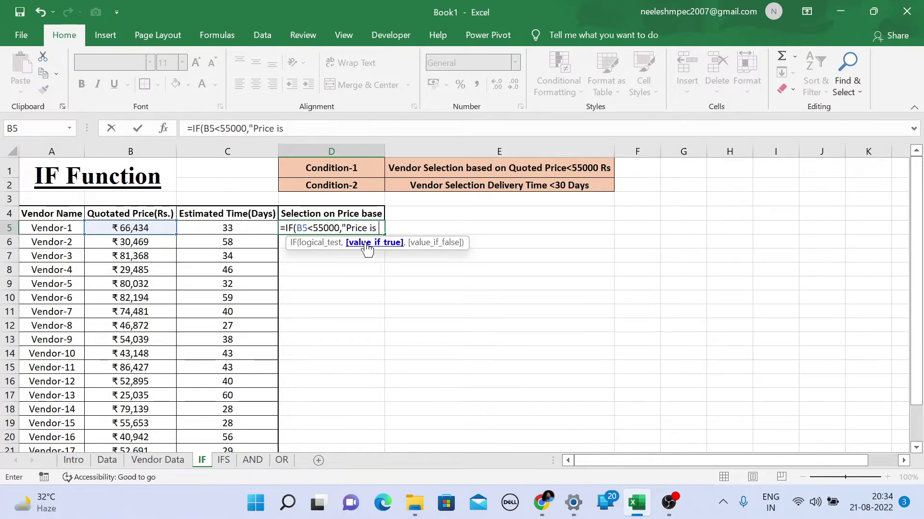
{"action": "type", "text": "Ok"}
{"action": "type", "text": "\","}
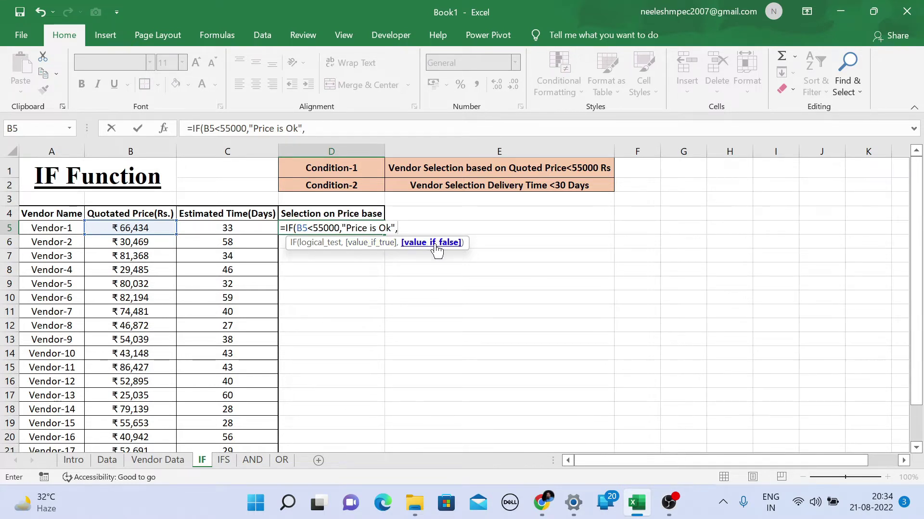
{"action": "type", "text": "\"\")"}
{"action": "key", "text": "Return"}
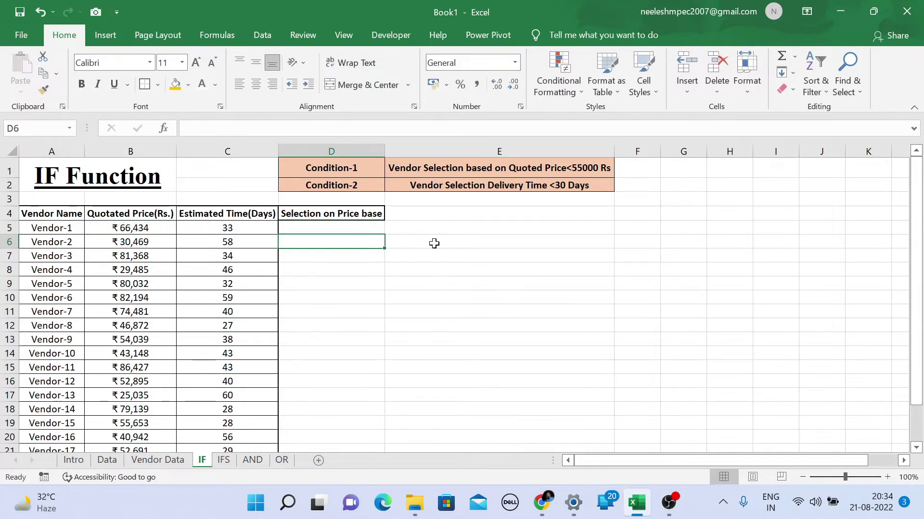
- Copy the D5 price formula down through D24 and review the filled column
{"action": "left_click", "coordinate": [375, 230]}
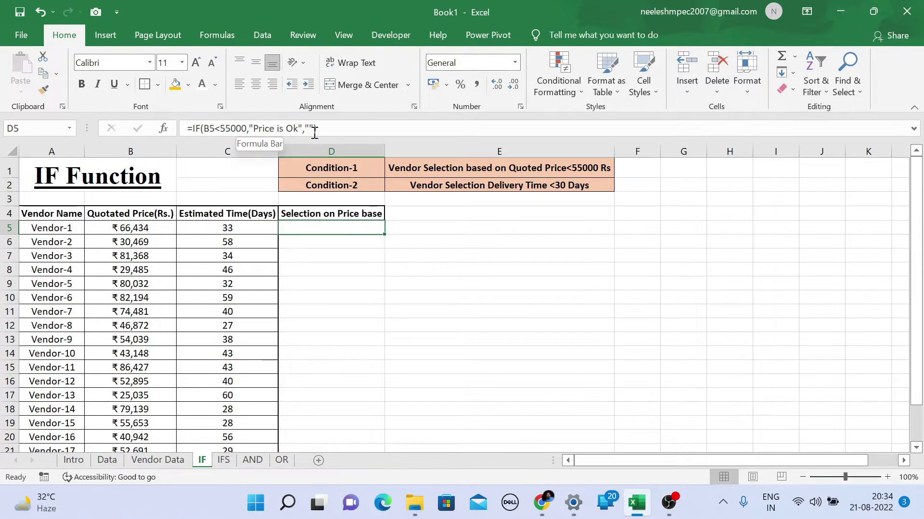
{"action": "left_click_drag", "start_coordinate": [385, 235], "coordinate": [364, 440]}
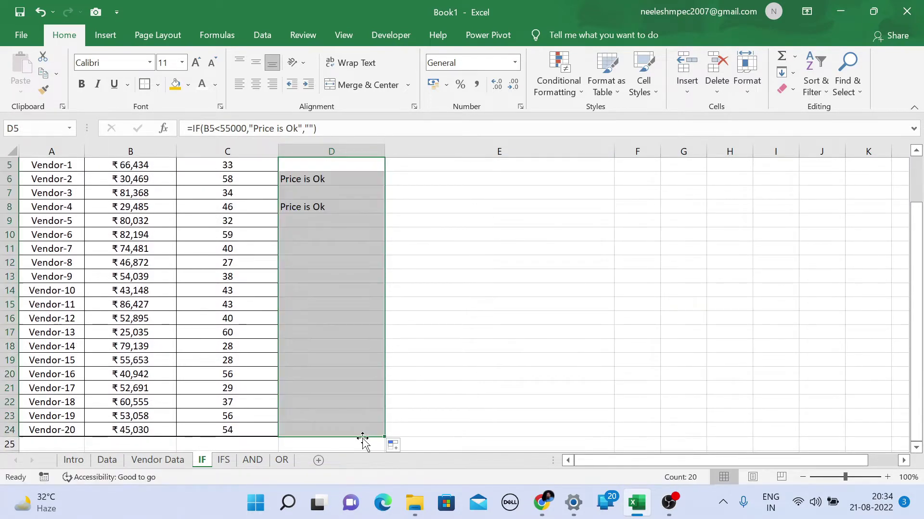
{"action": "scroll", "coordinate": [346, 286], "scroll_direction": "up", "scroll_amount": 1}
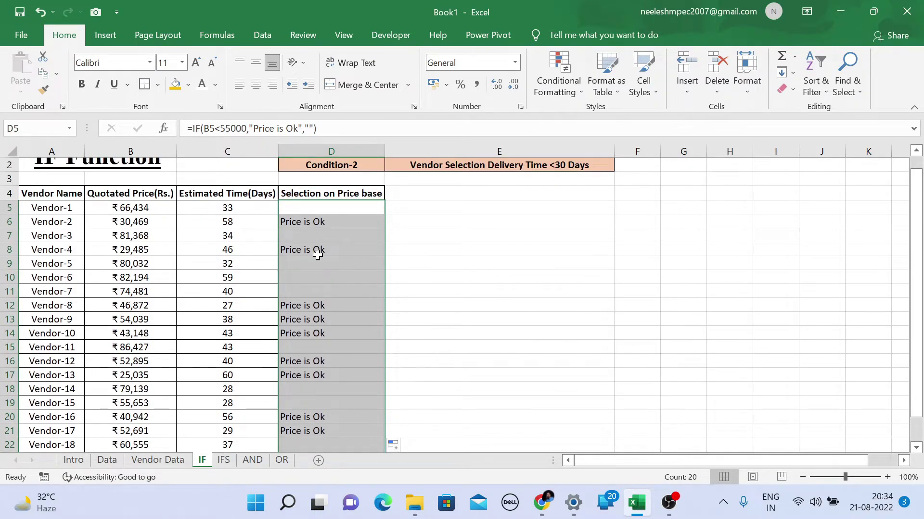
{"action": "scroll", "coordinate": [329, 277], "scroll_direction": "down", "scroll_amount": 2}
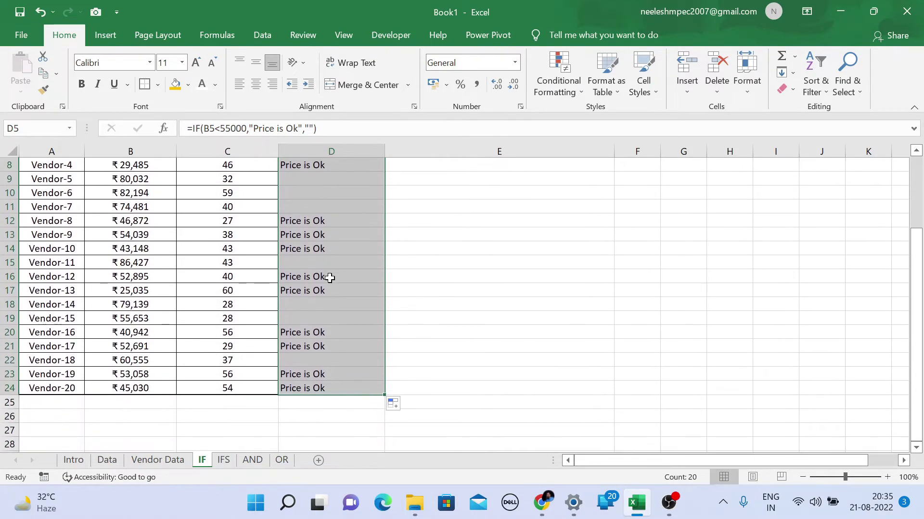
{"action": "scroll", "coordinate": [330, 278], "scroll_direction": "up", "scroll_amount": 2}
{"action": "scroll", "coordinate": [330, 278], "scroll_direction": "up", "scroll_amount": 1}
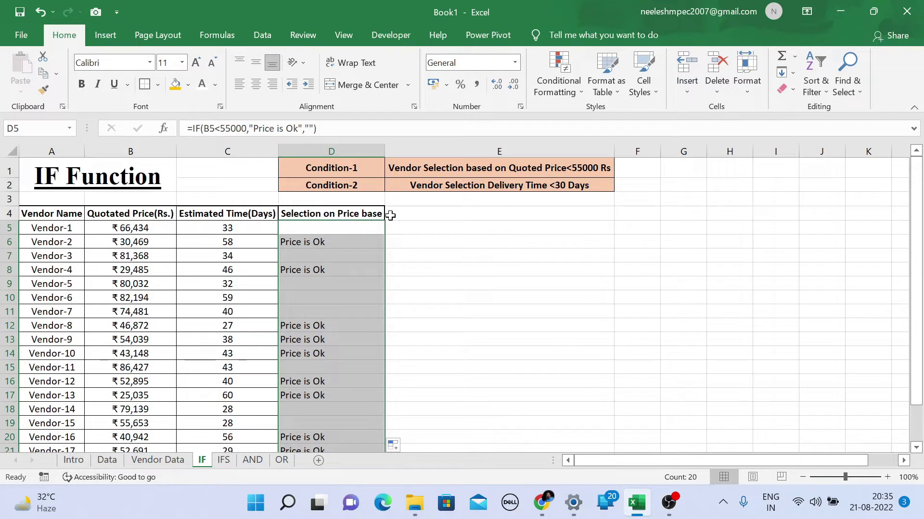
- Enter the header "Selection on Time base" in E4 and apply a border to that cell
{"action": "left_click", "coordinate": [420, 214]}
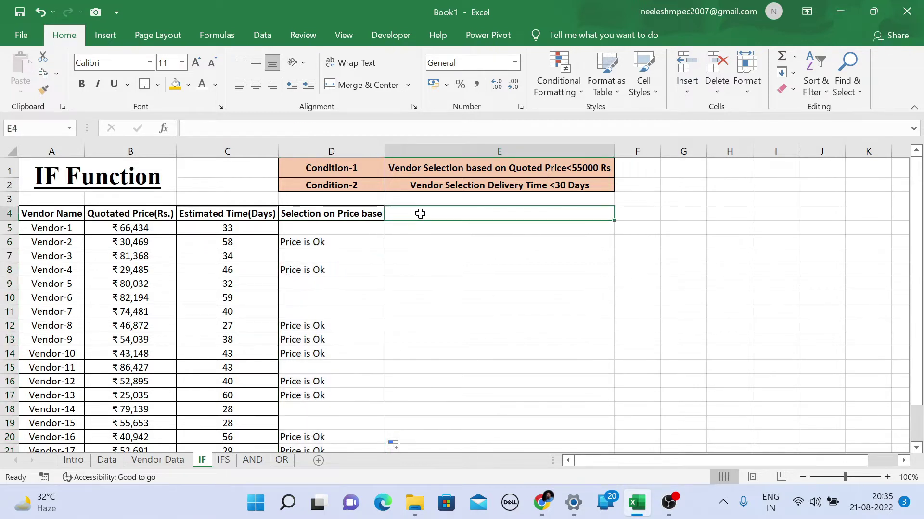
{"action": "type", "text": "Se"}
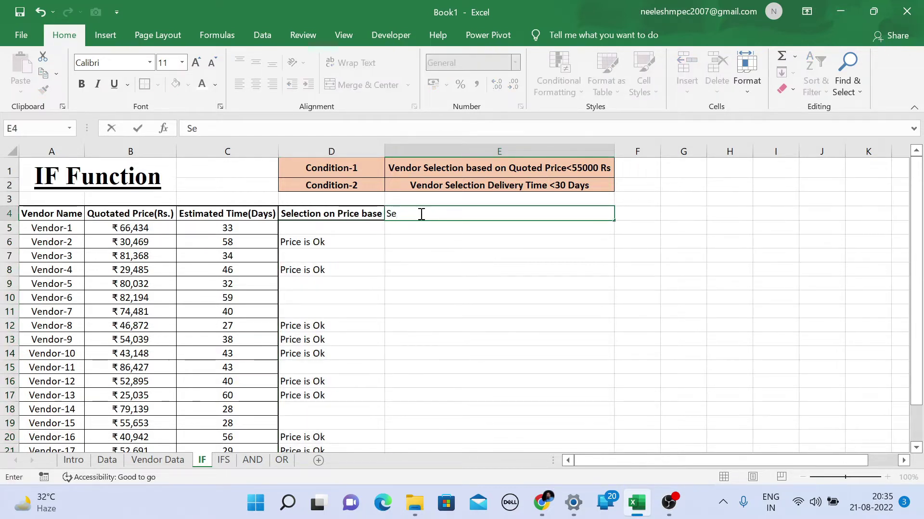
{"action": "type", "text": "lection"}
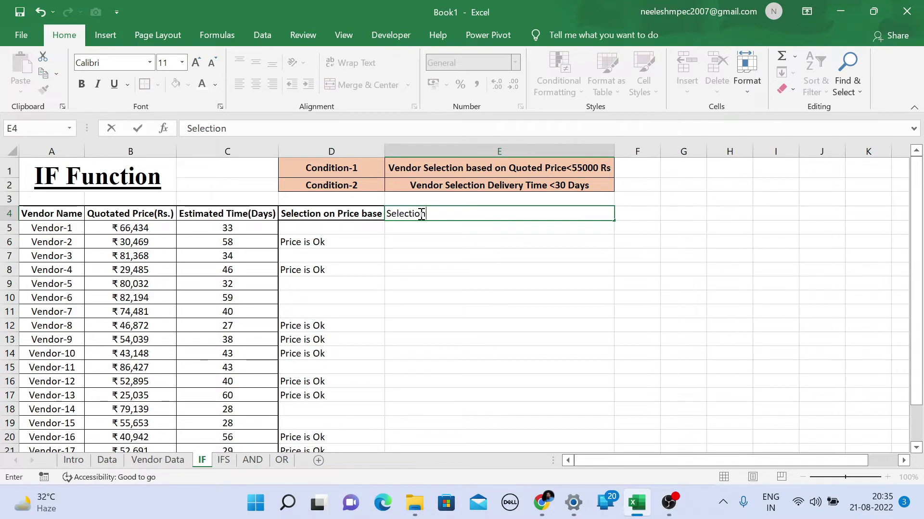
{"action": "type", "text": " on Tim"}
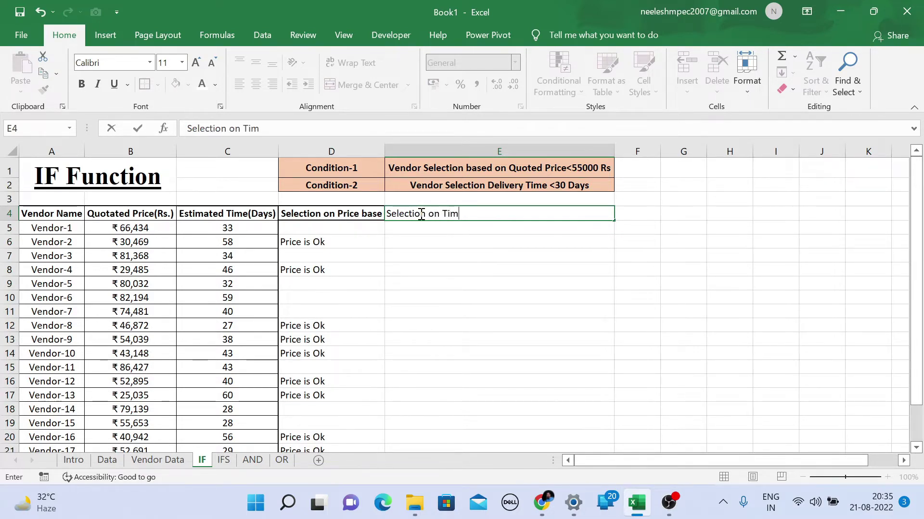
{"action": "type", "text": "e base"}
{"action": "key", "text": "Return"}
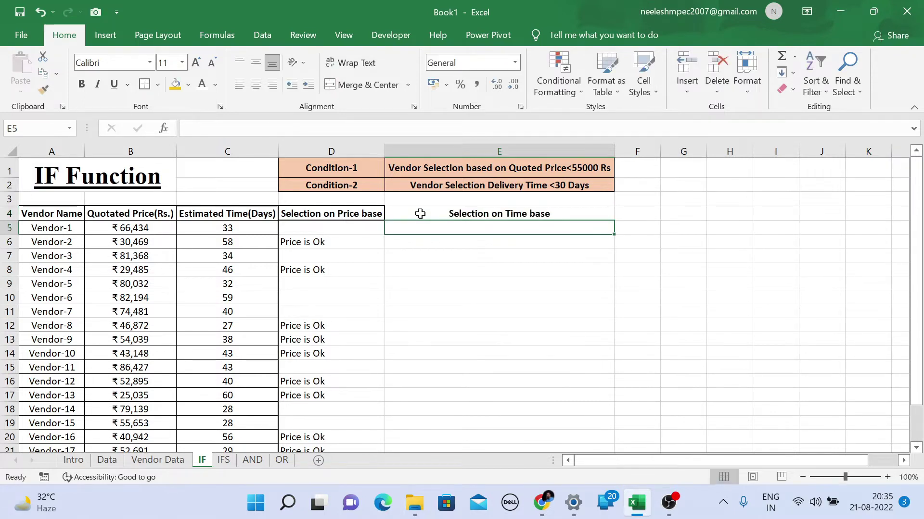
{"action": "left_click", "coordinate": [426, 215]}
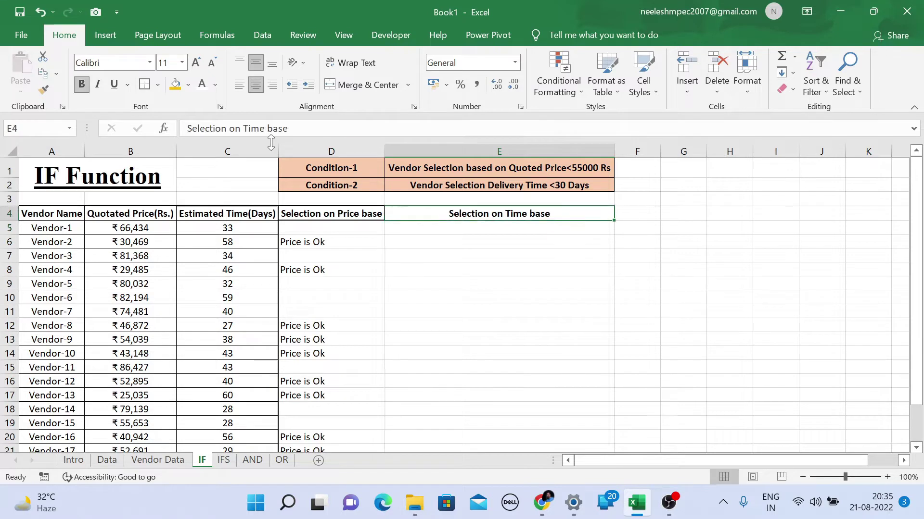
{"action": "left_click", "coordinate": [145, 84]}
- Enter =IF(C5<30,"Under Timing","") in E5 to flag the vendor's estimated delivery time
{"action": "left_click", "coordinate": [443, 226]}
{"action": "type", "text": "="}
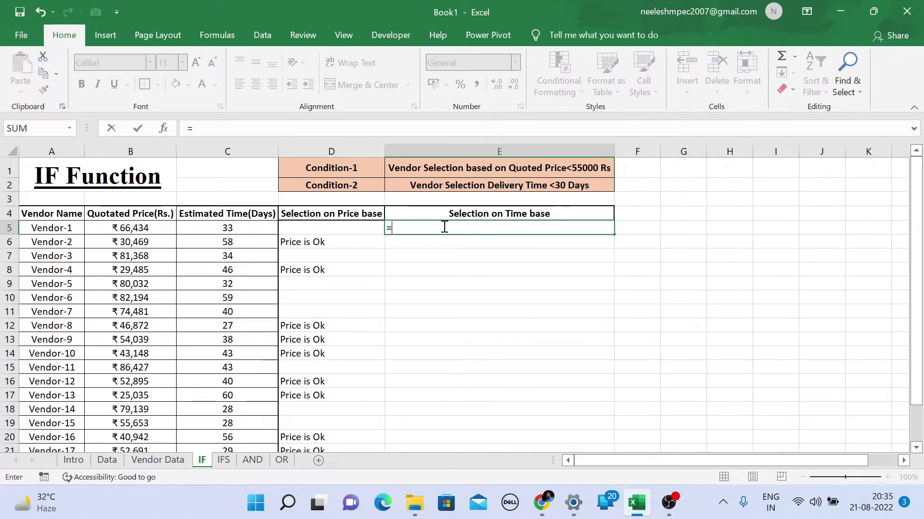
{"action": "type", "text": "i"}
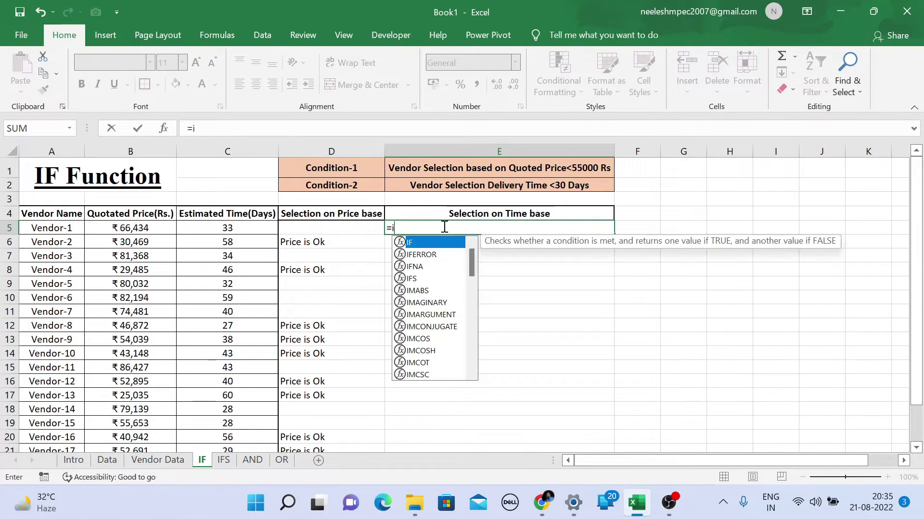
{"action": "type", "text": "f"}
{"action": "key", "text": "Tab"}
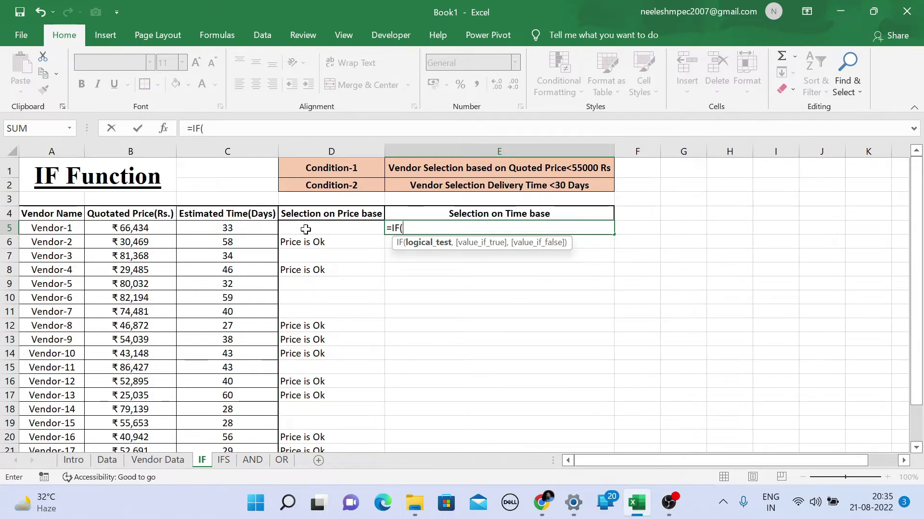
{"action": "left_click", "coordinate": [238, 228]}
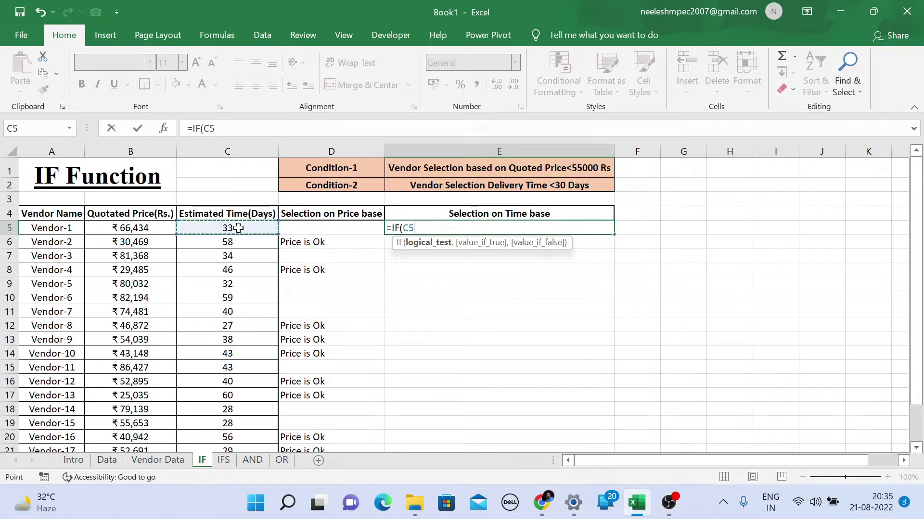
{"action": "type", "text": "<3"}
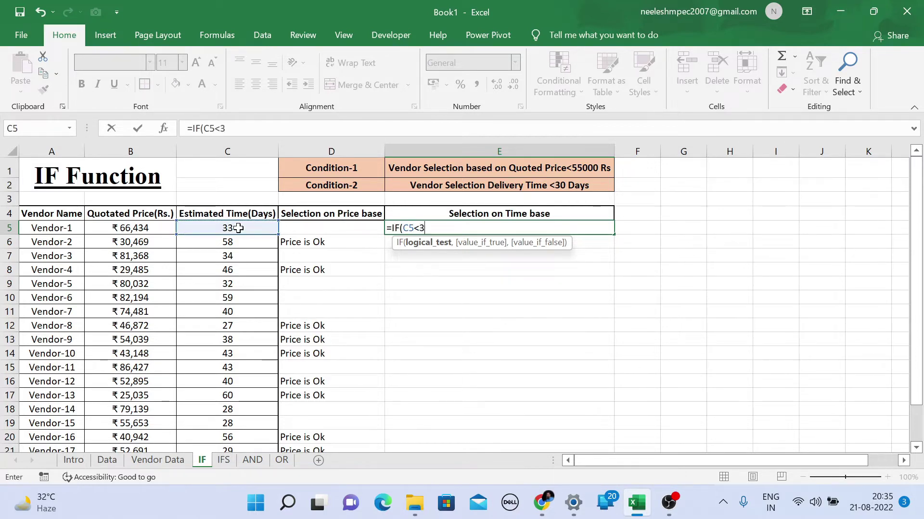
{"action": "type", "text": "0,"}
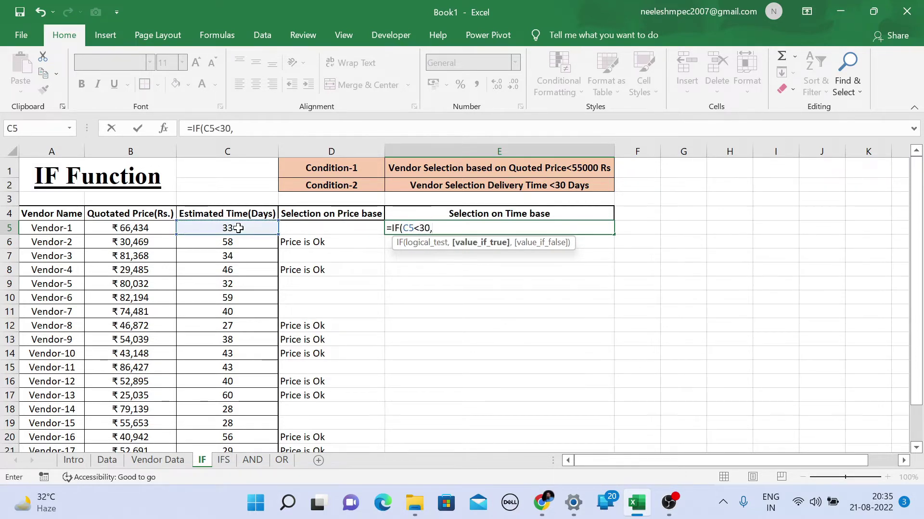
{"action": "type", "text": "\""}
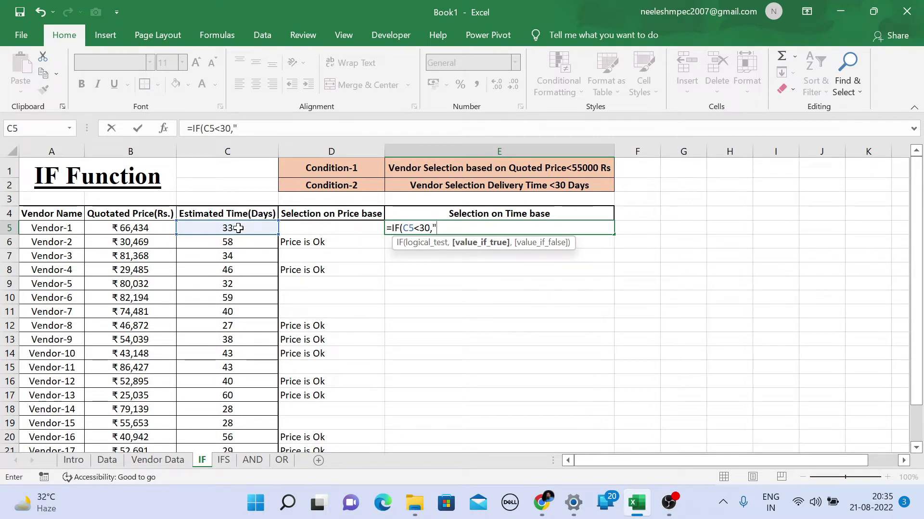
{"action": "type", "text": "Un"}
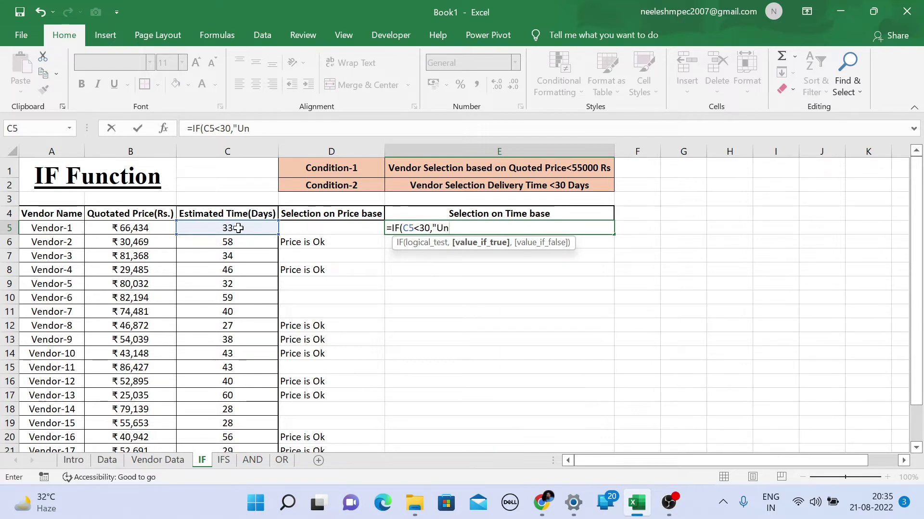
{"action": "type", "text": "der Timing"}
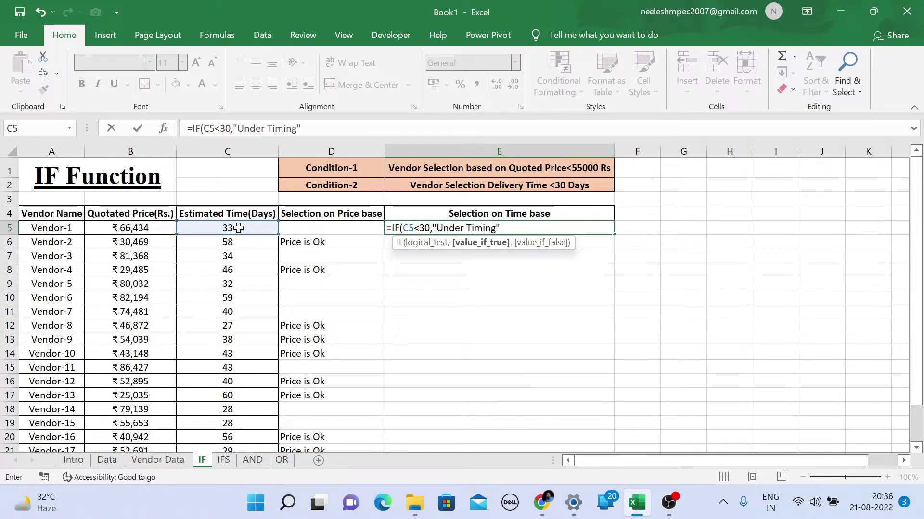
{"action": "type", "text": "\","}
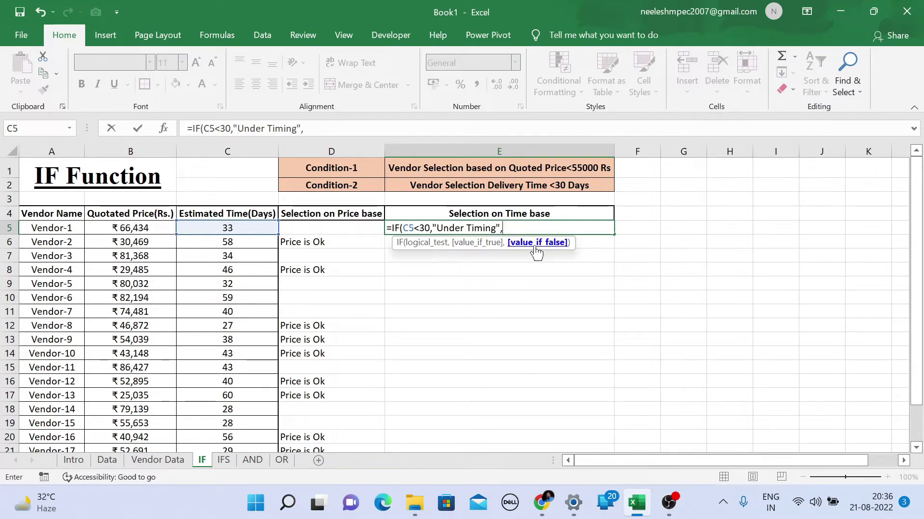
{"action": "type", "text": "\"\")"}
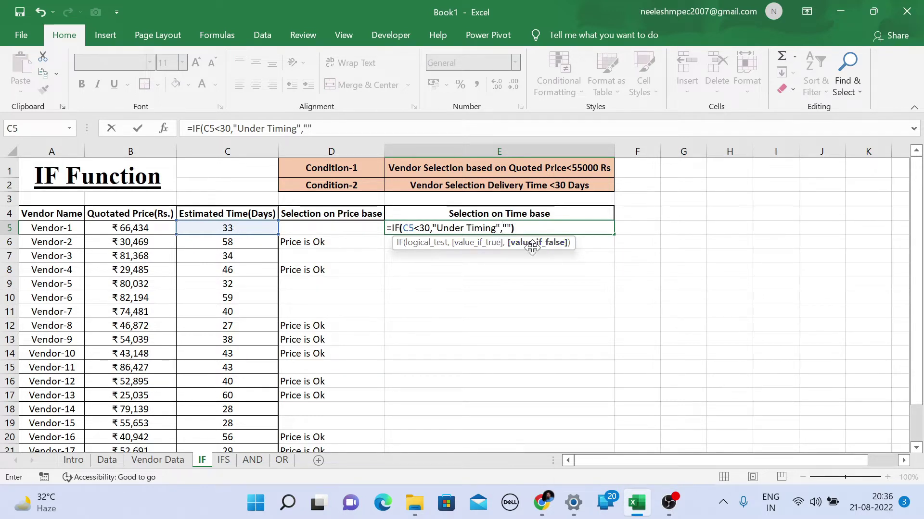
{"action": "key", "text": "Return"}
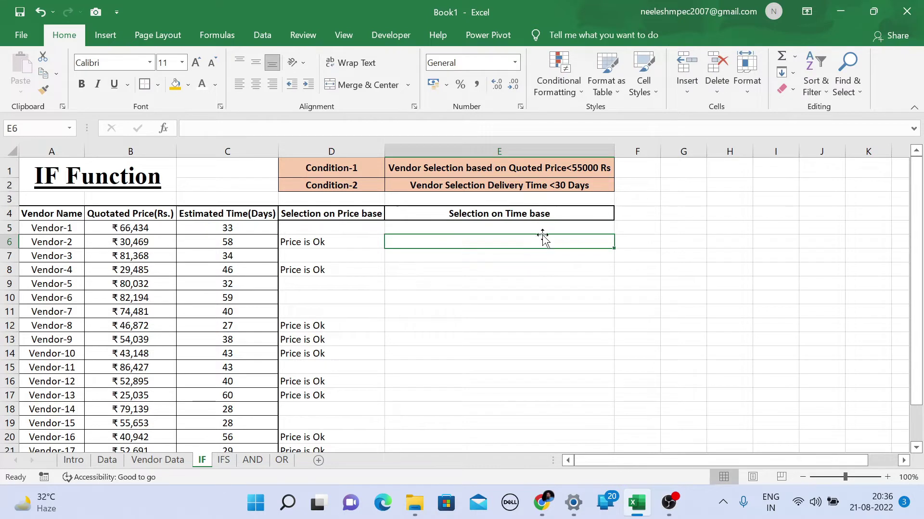
- Copy the E5 time formula down through E24
{"action": "left_click", "coordinate": [542, 227]}
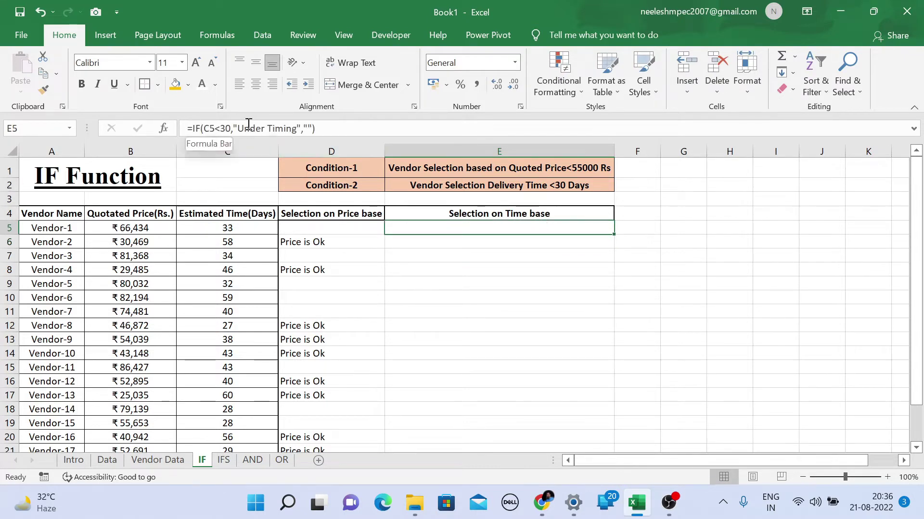
{"action": "left_click_drag", "start_coordinate": [613, 234], "coordinate": [600, 440]}
{"action": "scroll", "coordinate": [483, 297], "scroll_direction": "up", "scroll_amount": 1}
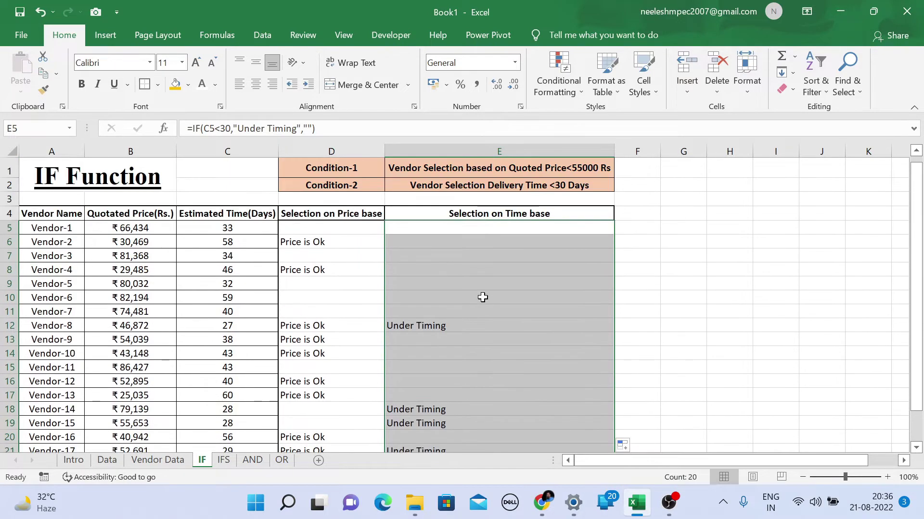
- Apply all borders to the two selection columns, D4:E24
{"action": "left_click", "coordinate": [323, 228]}
{"action": "left_click", "coordinate": [324, 215]}
{"action": "left_click_drag", "start_coordinate": [324, 215], "coordinate": [493, 434]}
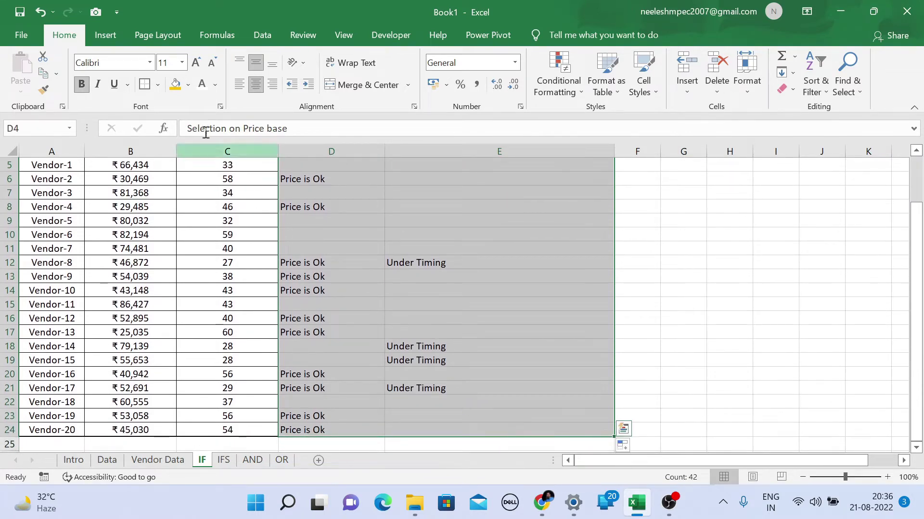
{"action": "left_click", "coordinate": [157, 85]}
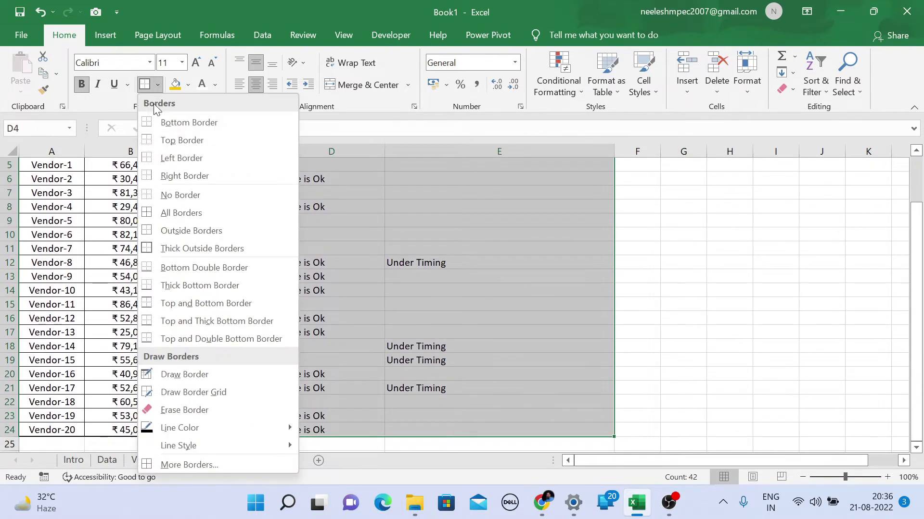
{"action": "left_click", "coordinate": [186, 213]}
{"action": "scroll", "coordinate": [472, 264], "scroll_direction": "up", "scroll_amount": 2}
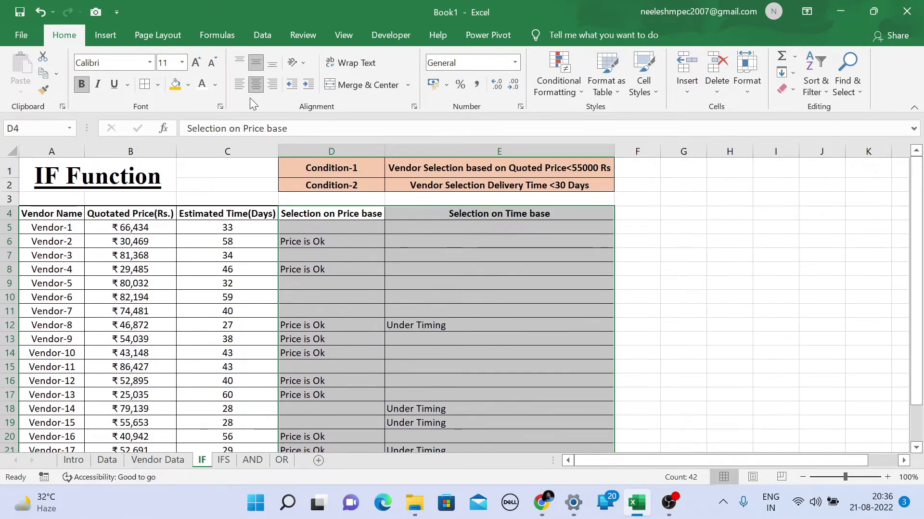
- Center the contents of the selection columns D4:E24 horizontally and check the result
{"action": "left_click", "coordinate": [255, 85]}
{"action": "left_click", "coordinate": [256, 85]}
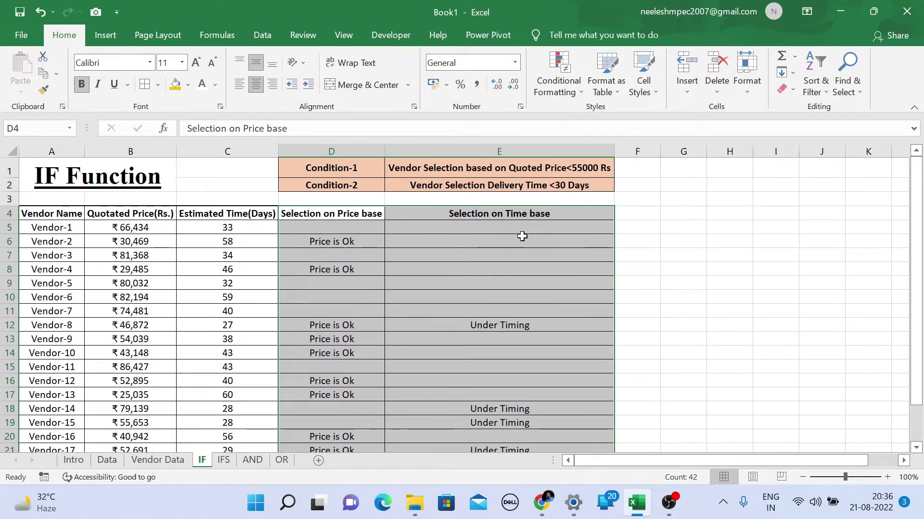
{"action": "left_click", "coordinate": [520, 235]}
{"action": "scroll", "coordinate": [519, 236], "scroll_direction": "down", "scroll_amount": 1}
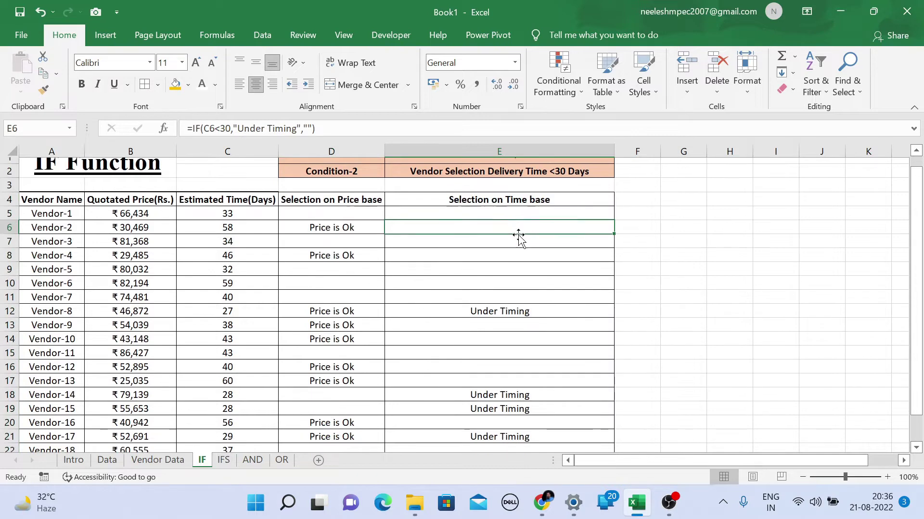
{"action": "scroll", "coordinate": [519, 236], "scroll_direction": "up", "scroll_amount": 1}
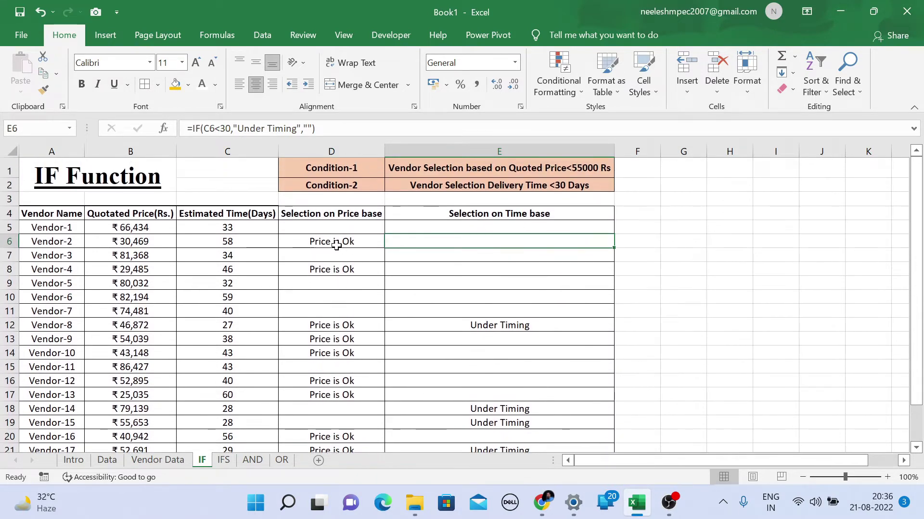
- Fill the header cells D4:E4 with gold and review both selection columns
{"action": "left_click_drag", "start_coordinate": [291, 216], "coordinate": [403, 213]}
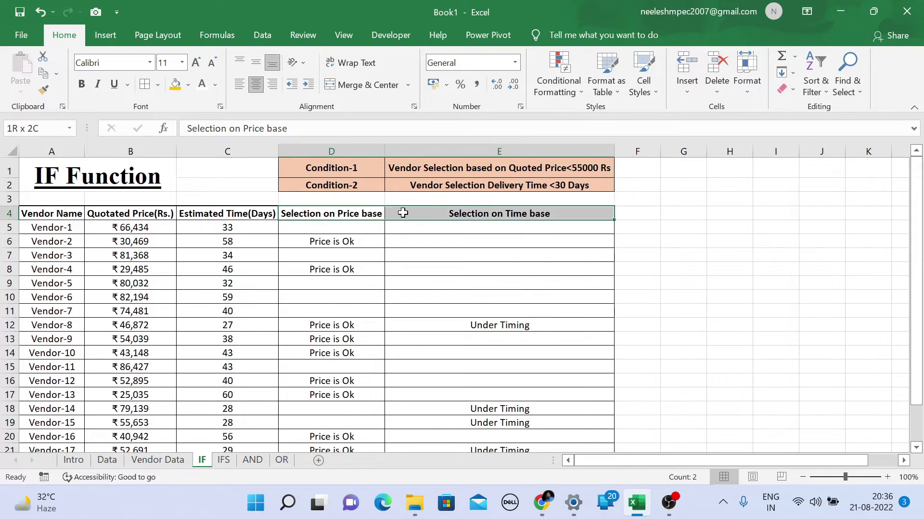
{"action": "left_click", "coordinate": [175, 85]}
{"action": "left_click", "coordinate": [496, 261]}
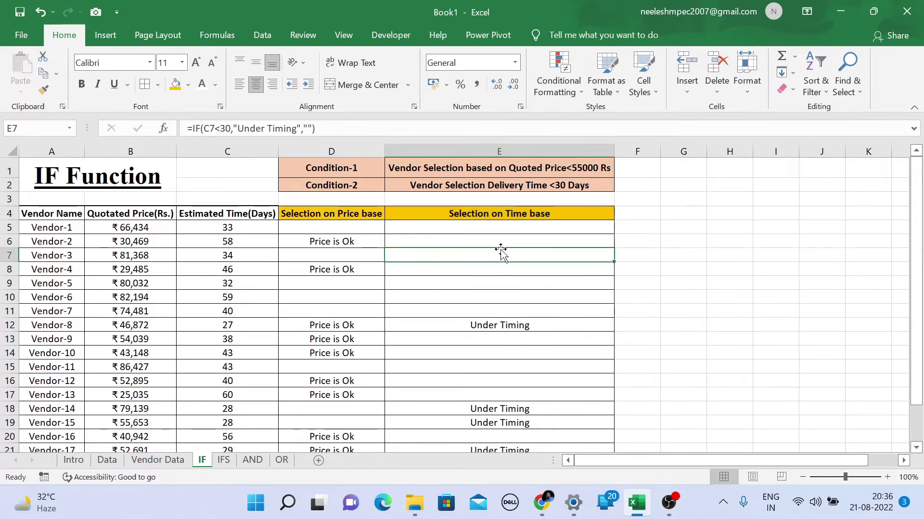
{"action": "scroll", "coordinate": [499, 251], "scroll_direction": "down", "scroll_amount": 1}
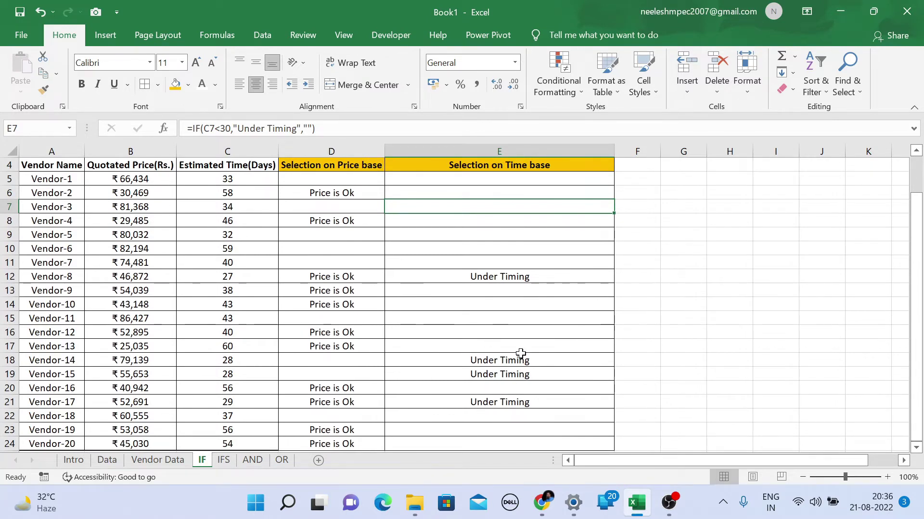
{"action": "scroll", "coordinate": [521, 355], "scroll_direction": "down", "scroll_amount": 1}
{"action": "scroll", "coordinate": [517, 346], "scroll_direction": "up", "scroll_amount": 2}
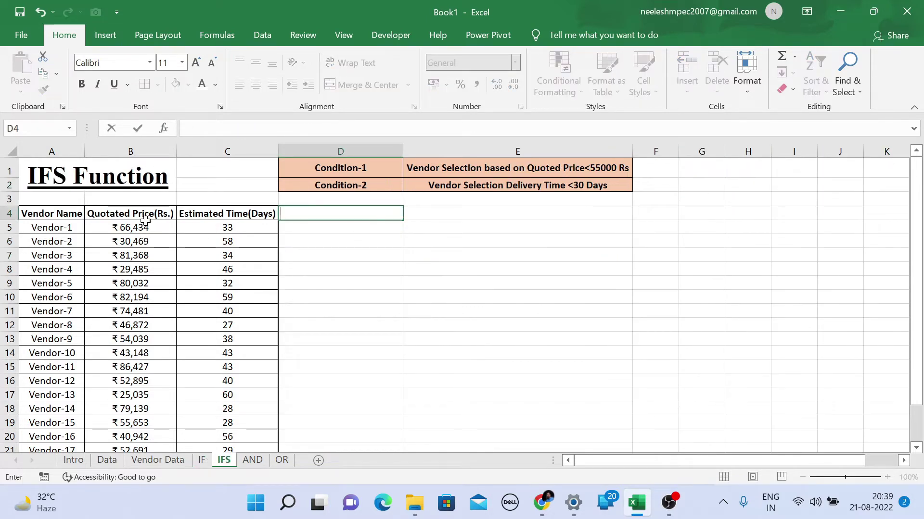
{"action": "left_click", "coordinate": [41, 182]}
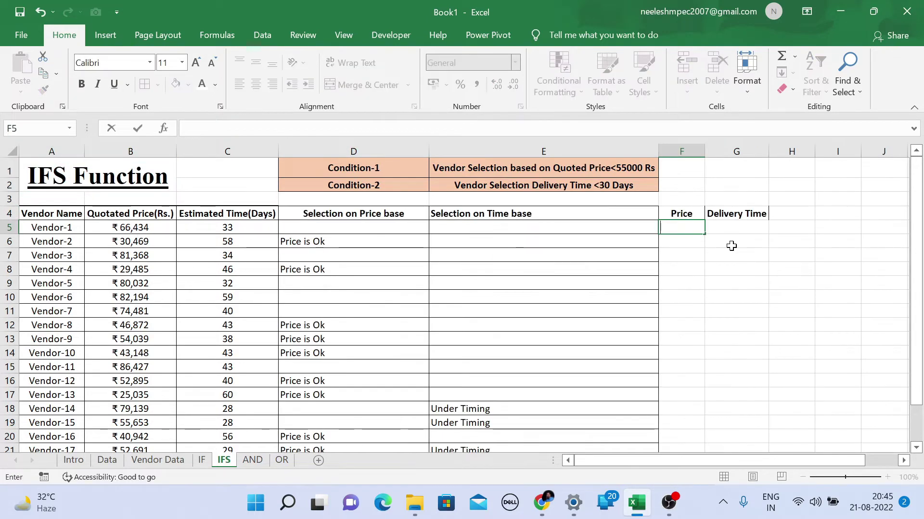
{"action": "type", "text": "="}
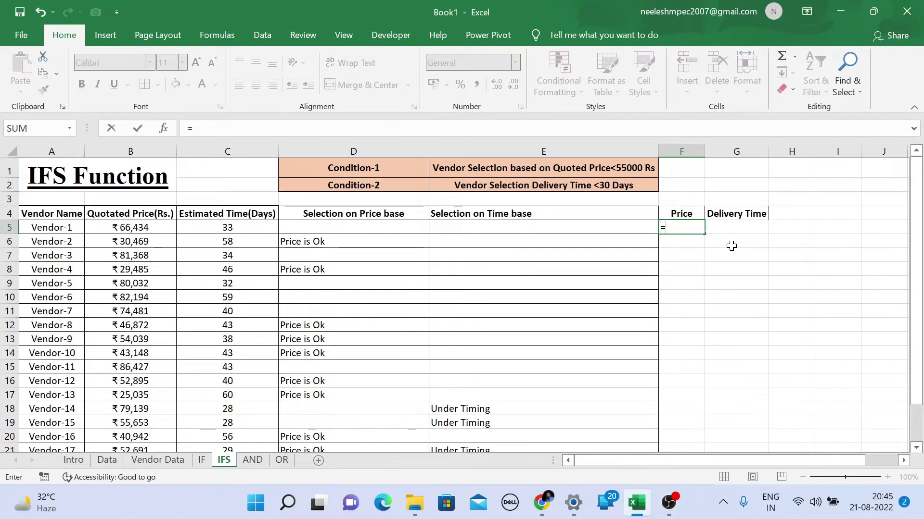
{"action": "type", "text": "i"}
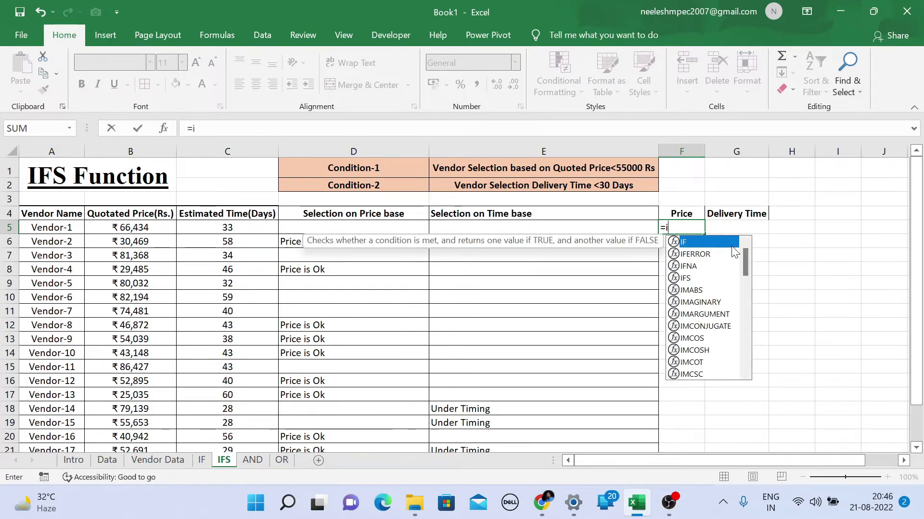
{"action": "key", "text": "BackSpace"}
{"action": "key", "text": "BackSpace"}
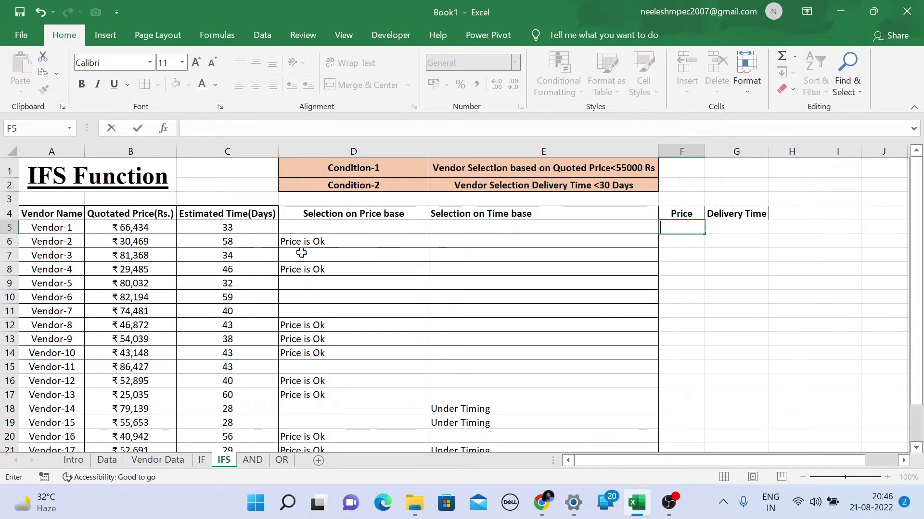
{"action": "left_click", "coordinate": [321, 224]}
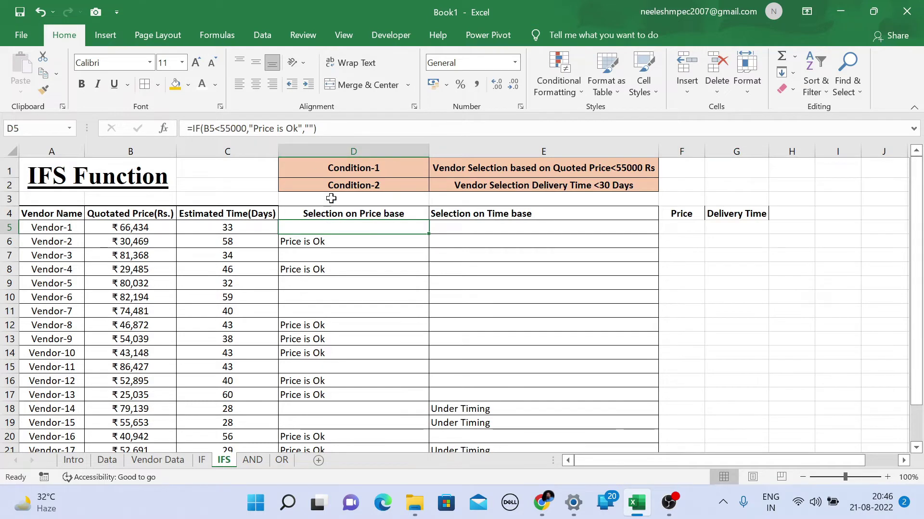
- Begin an IFS formula in F5 that returns a thumbs-up emoji when D5 equals "Price is Ok"
{"action": "left_click", "coordinate": [683, 226]}
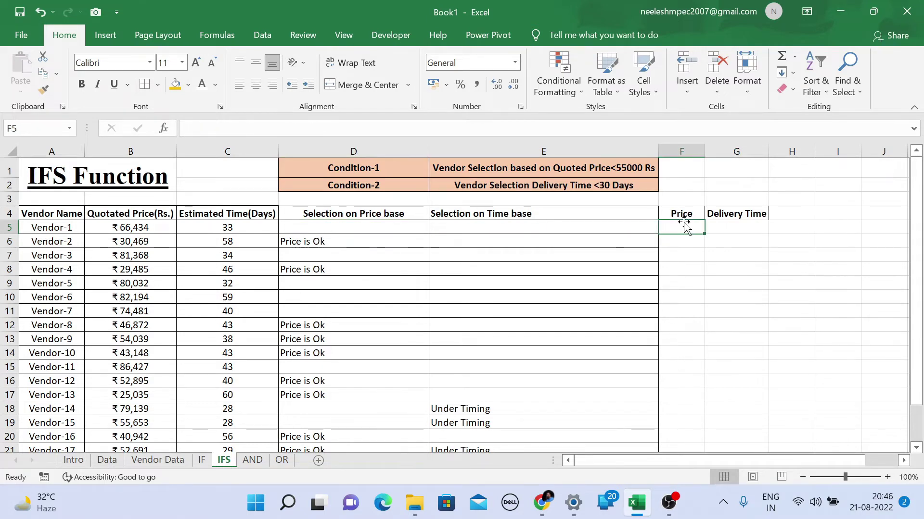
{"action": "type", "text": "=IFS("}
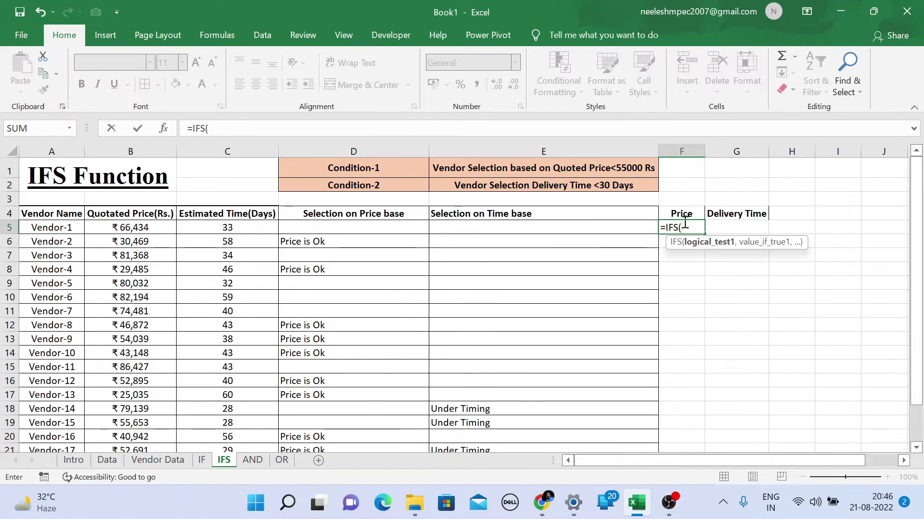
{"action": "left_click", "coordinate": [353, 228]}
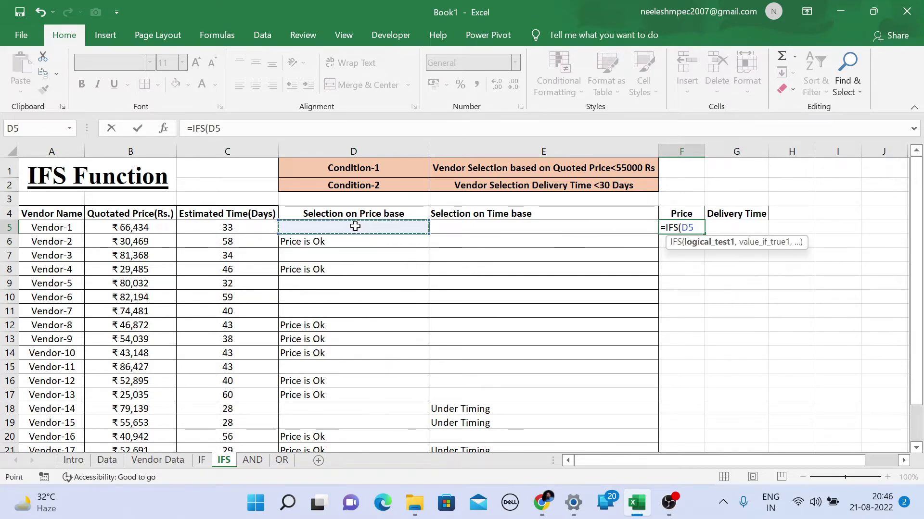
{"action": "type", "text": "=\"Pri"}
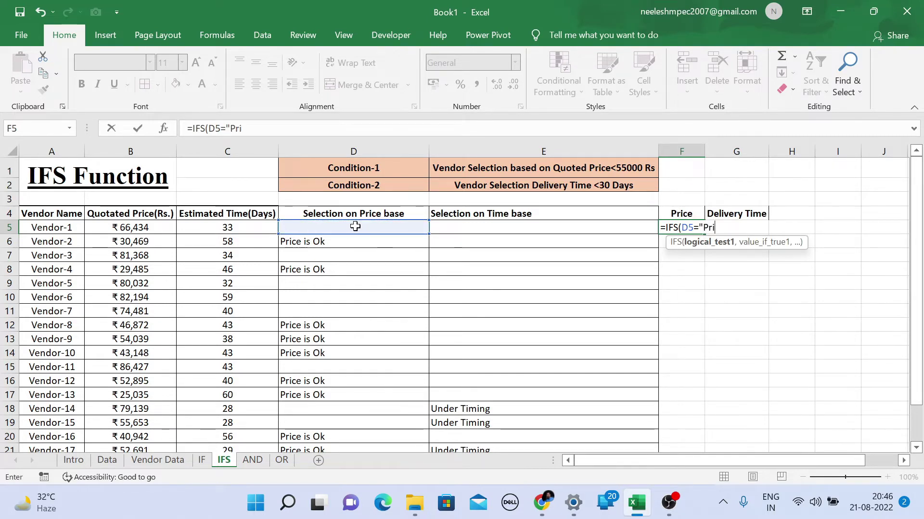
{"action": "type", "text": "ce i"}
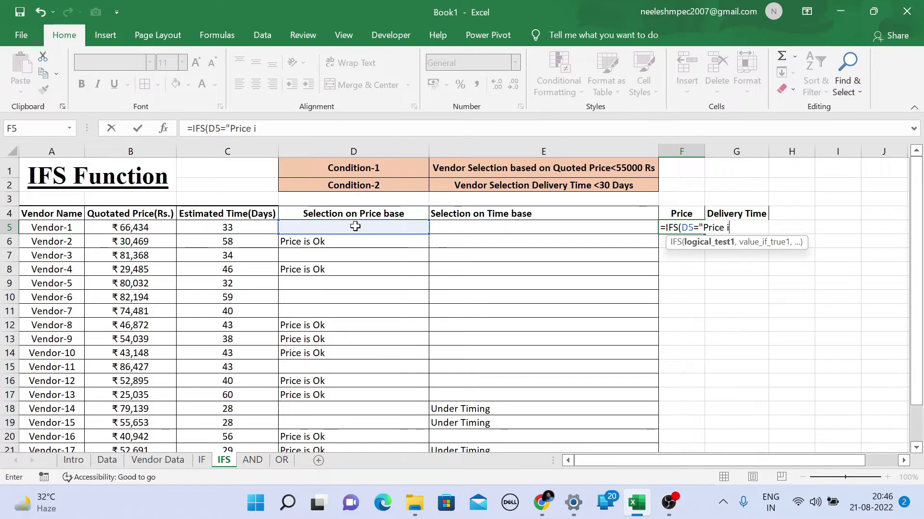
{"action": "type", "text": "s Ok"}
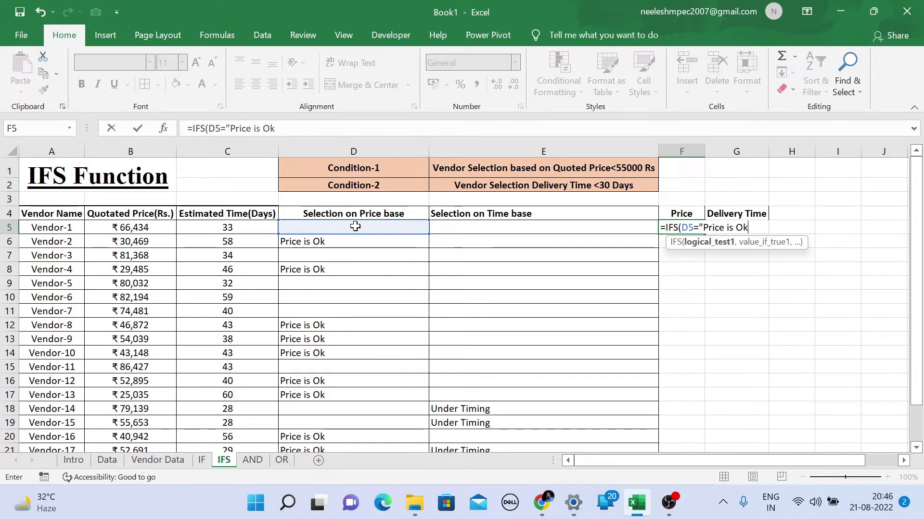
{"action": "type", "text": "\""}
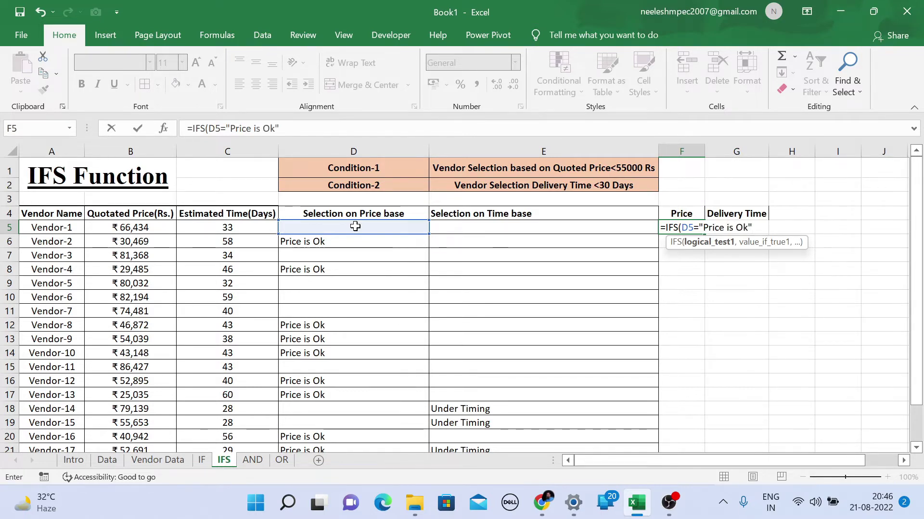
{"action": "type", "text": ","}
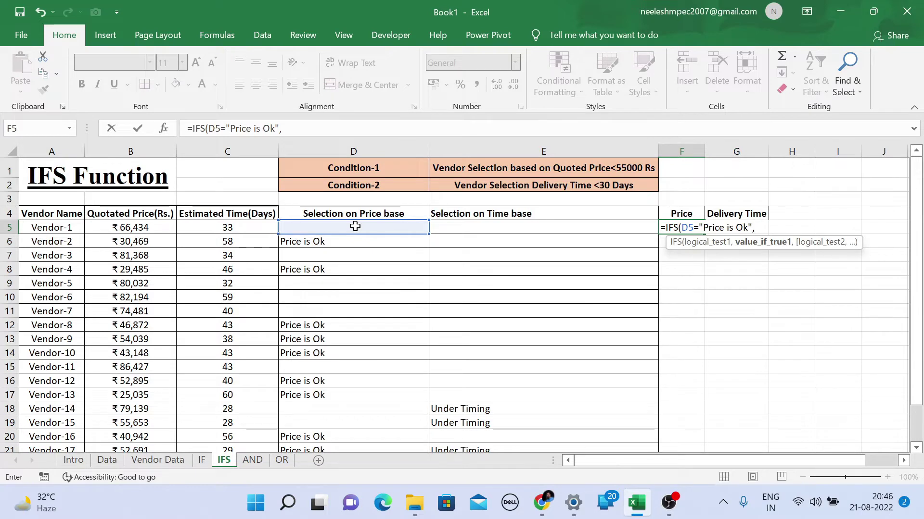
{"action": "key", "text": "super+period"}
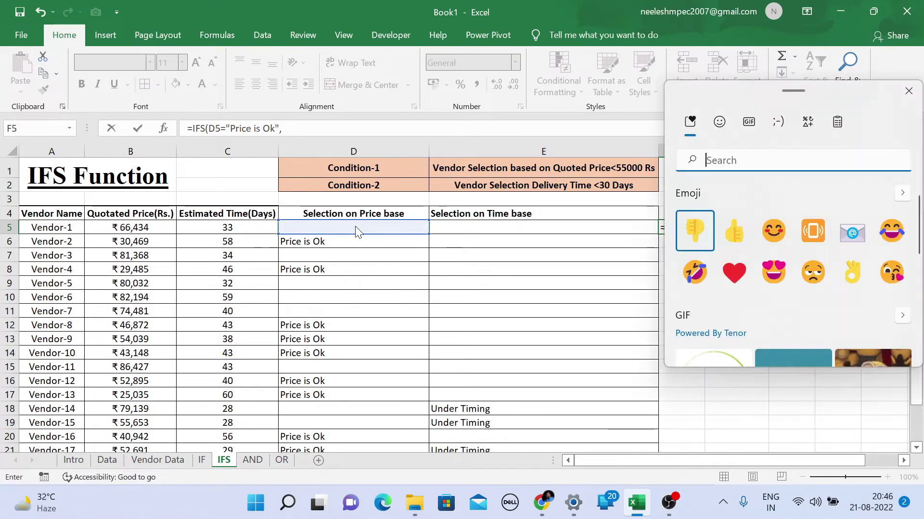
{"action": "left_click", "coordinate": [731, 235]}
{"action": "left_click", "coordinate": [908, 91]}
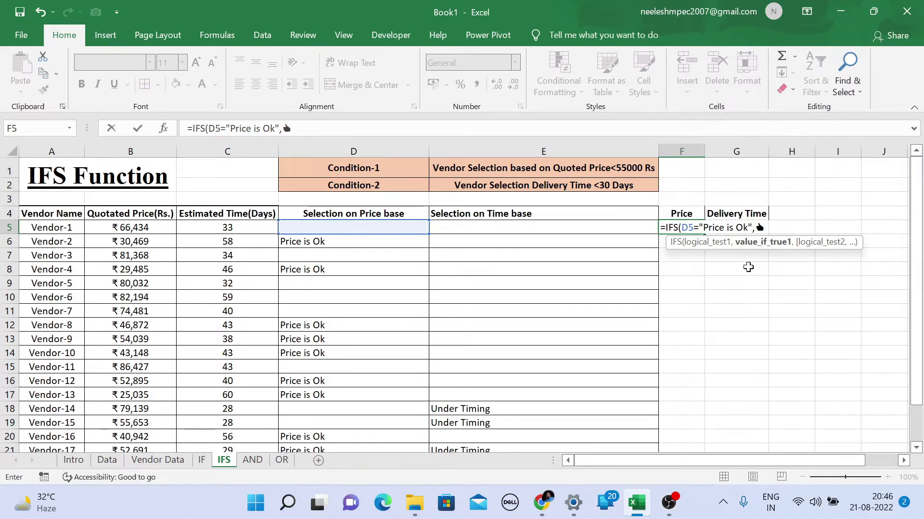
- Add a second test D5="" returning "" to the F5 formula, close it and submit it
{"action": "type", "text": ","}
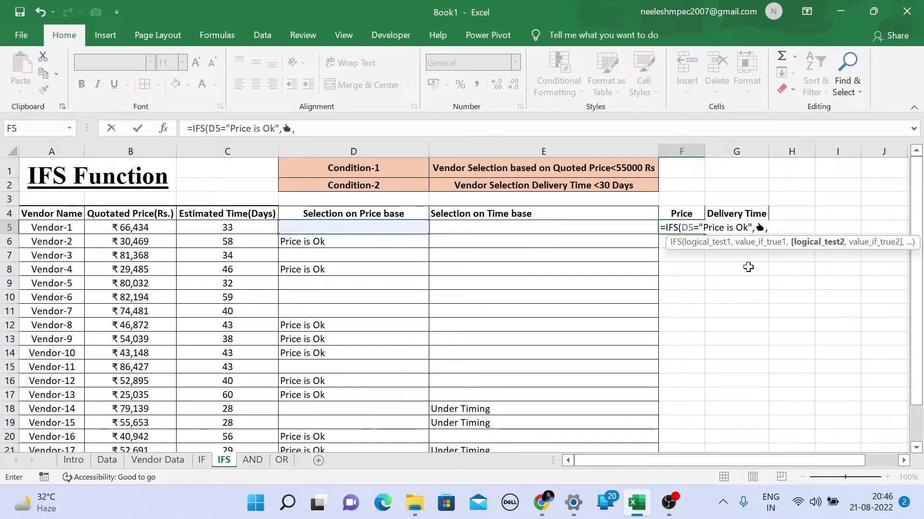
{"action": "type", "text": "\"\""}
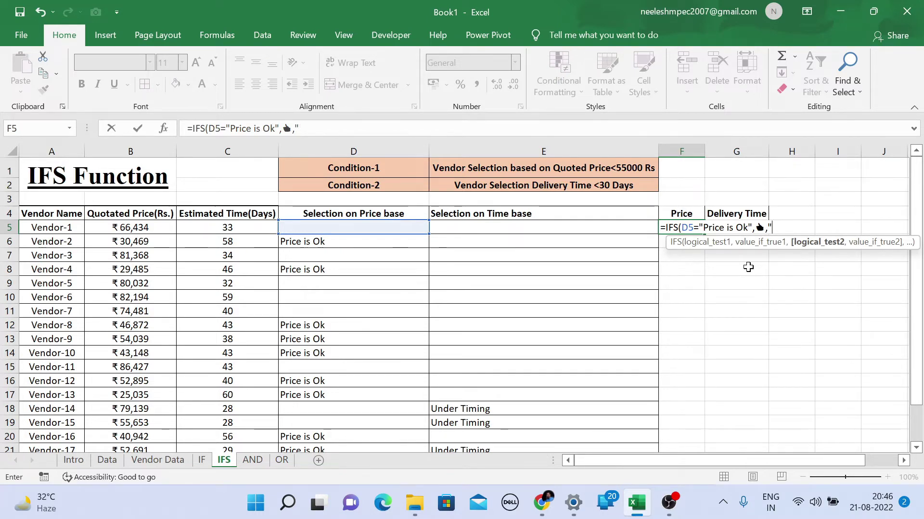
{"action": "key", "text": "BackSpace"}
{"action": "key", "text": "BackSpace"}
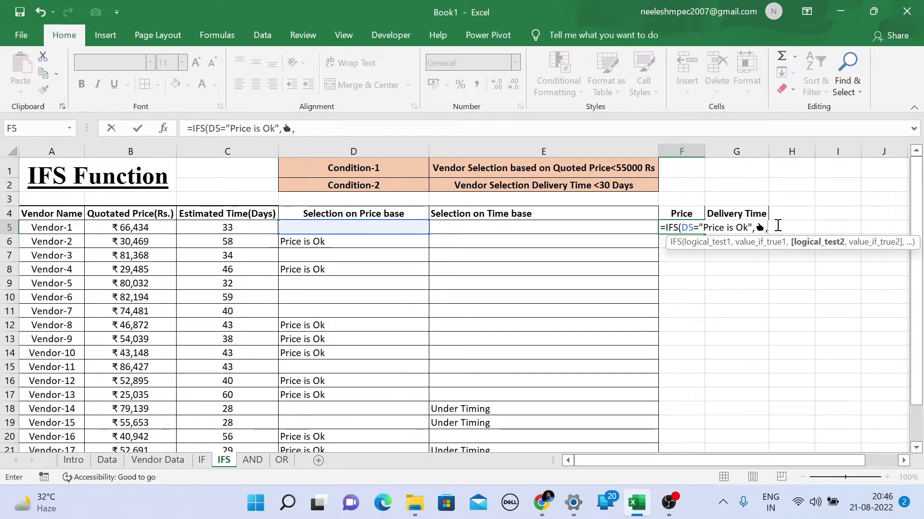
{"action": "left_click", "coordinate": [389, 224]}
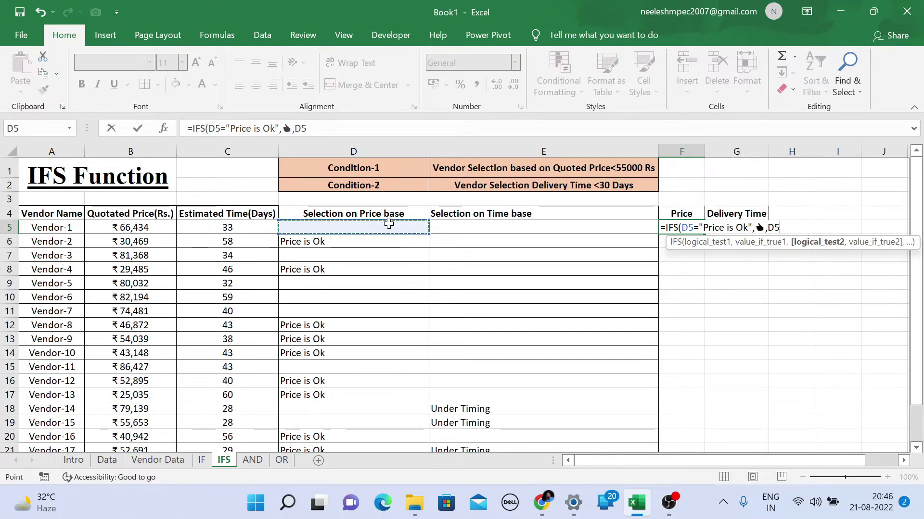
{"action": "type", "text": "="}
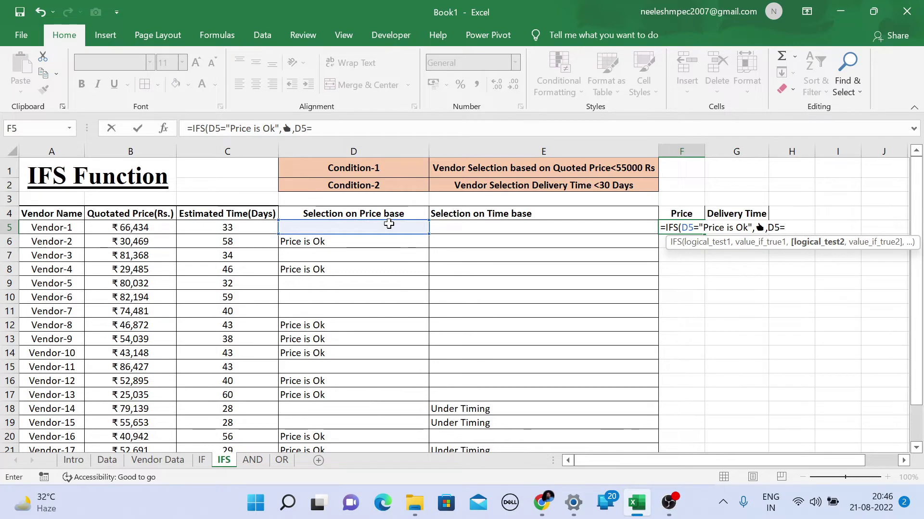
{"action": "type", "text": "\"\""}
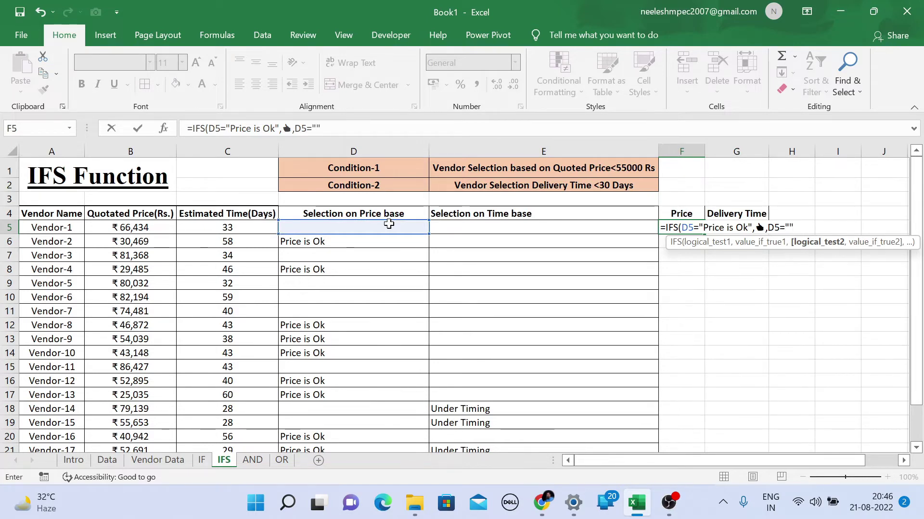
{"action": "type", "text": ","}
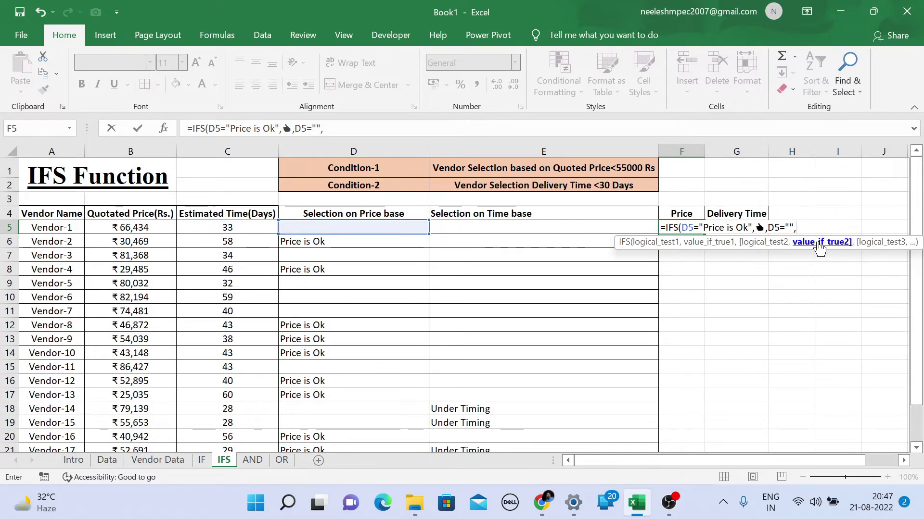
{"action": "type", "text": "\")"}
{"action": "key", "text": "Return"}
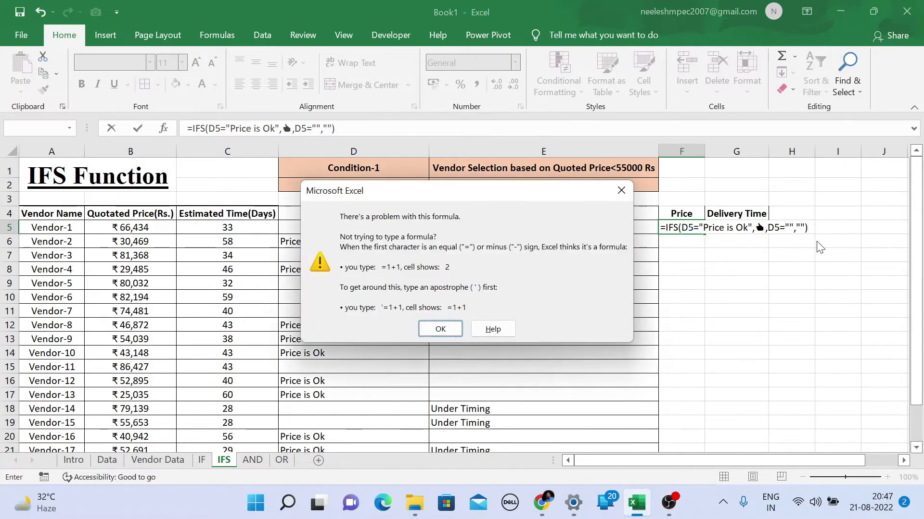
- Correct the F5 formula by enclosing the thumbs-up emoji in quotation marks, and enter it
{"action": "left_click", "coordinate": [430, 329]}
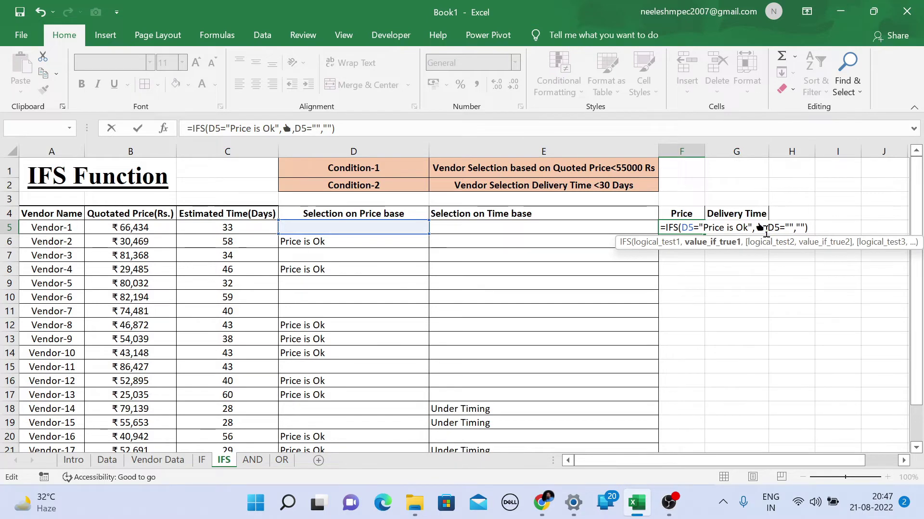
{"action": "type", "text": "\""}
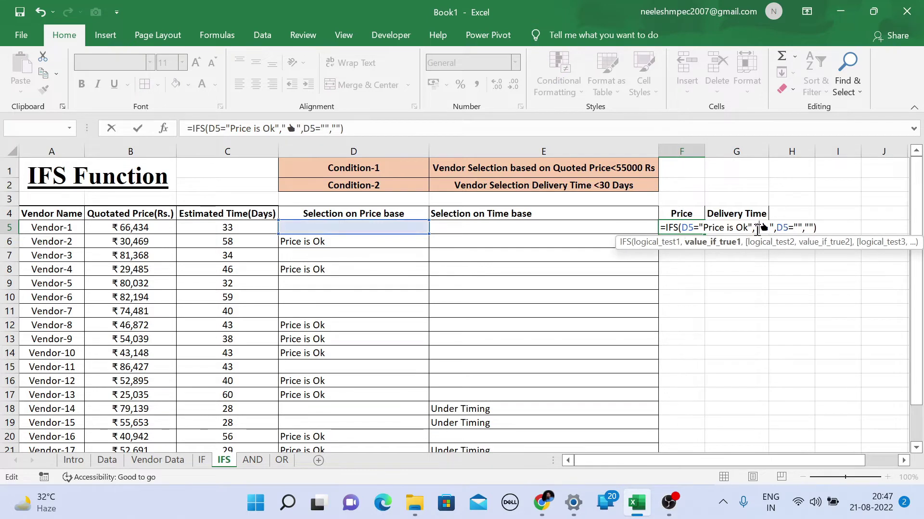
{"action": "key", "text": "Return"}
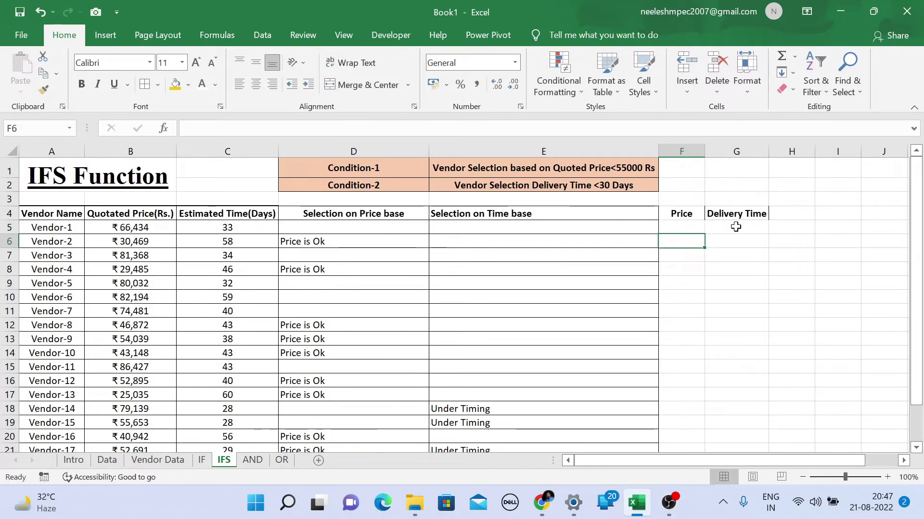
- Copy the F5 IFS formula down the Price column for the vendors and check it in F6
{"action": "left_click", "coordinate": [686, 229]}
{"action": "left_click_drag", "start_coordinate": [702, 235], "coordinate": [684, 431]}
{"action": "scroll", "coordinate": [685, 375], "scroll_direction": "up", "scroll_amount": 1}
{"action": "left_click", "coordinate": [669, 222]}
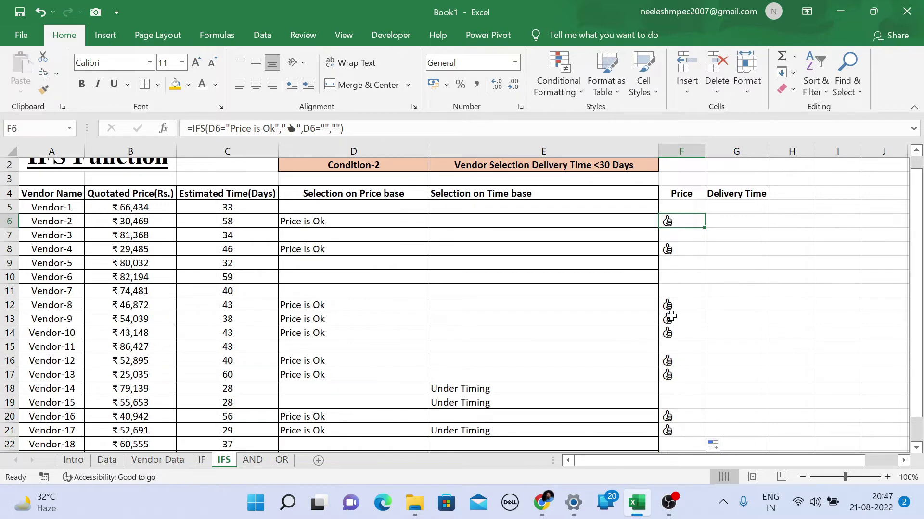
- Begin an IFS formula in G5 with a quoted thumbs-up emoji as the value when E5 equals "Under Timing"
{"action": "left_click", "coordinate": [733, 208]}
{"action": "type", "text": "=i"}
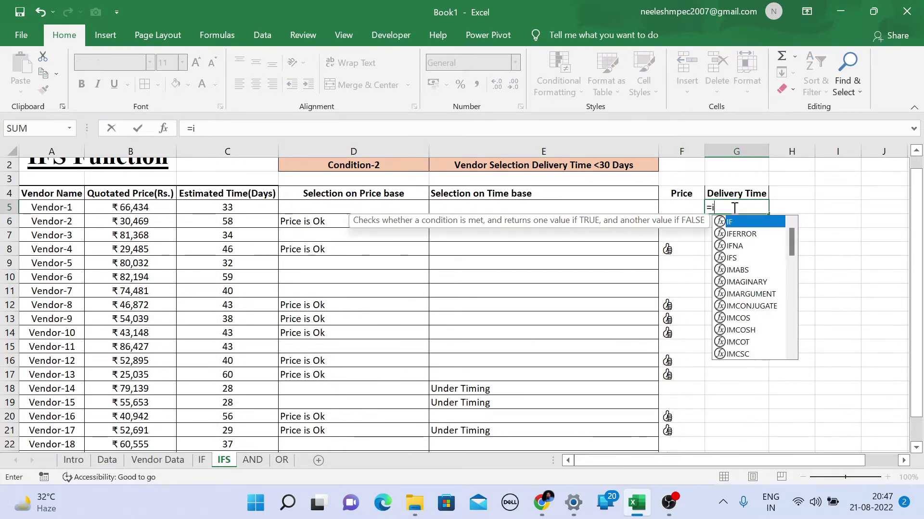
{"action": "type", "text": "fs"}
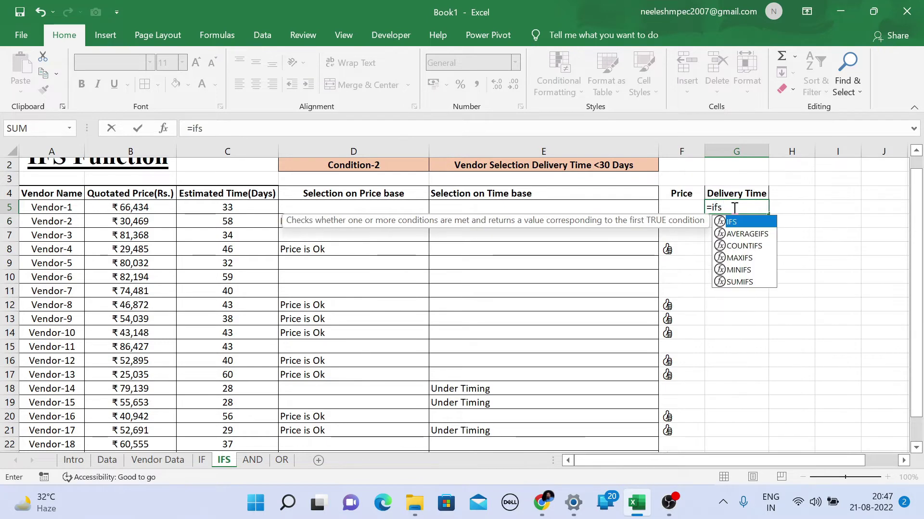
{"action": "key", "text": "Tab"}
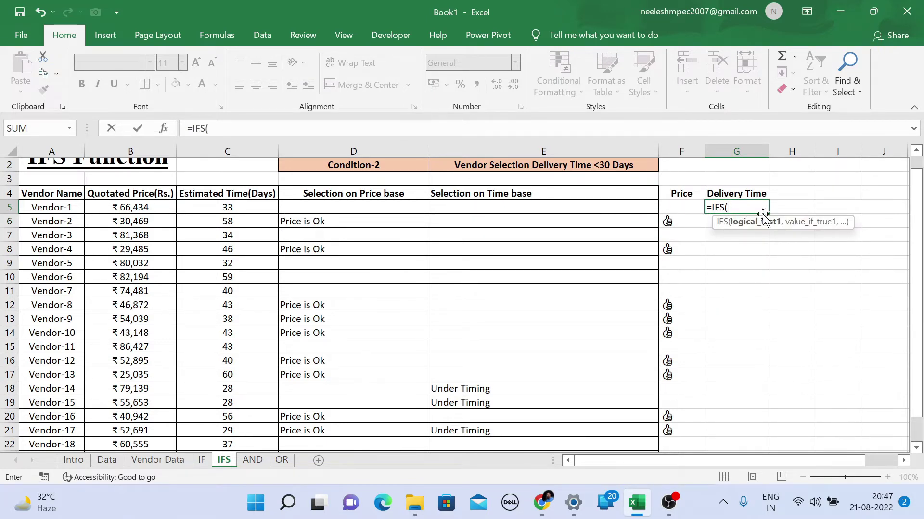
{"action": "left_click", "coordinate": [611, 206]}
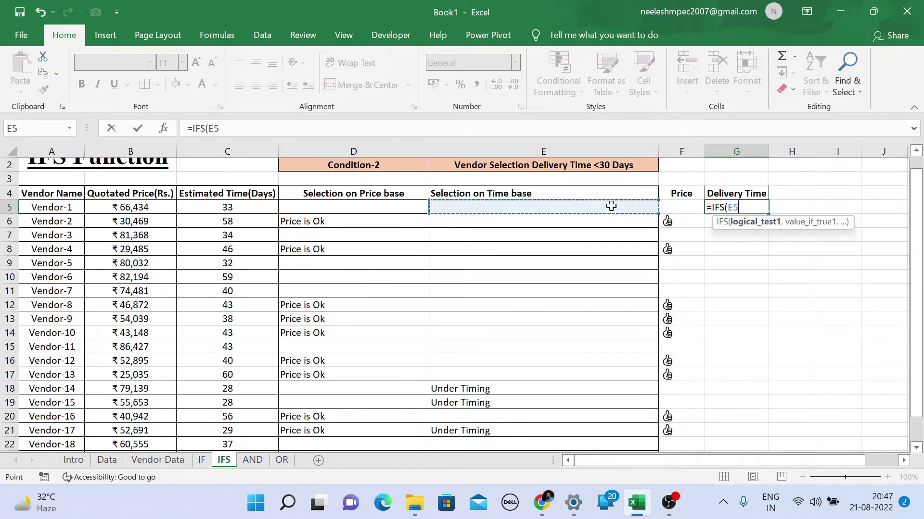
{"action": "type", "text": "="}
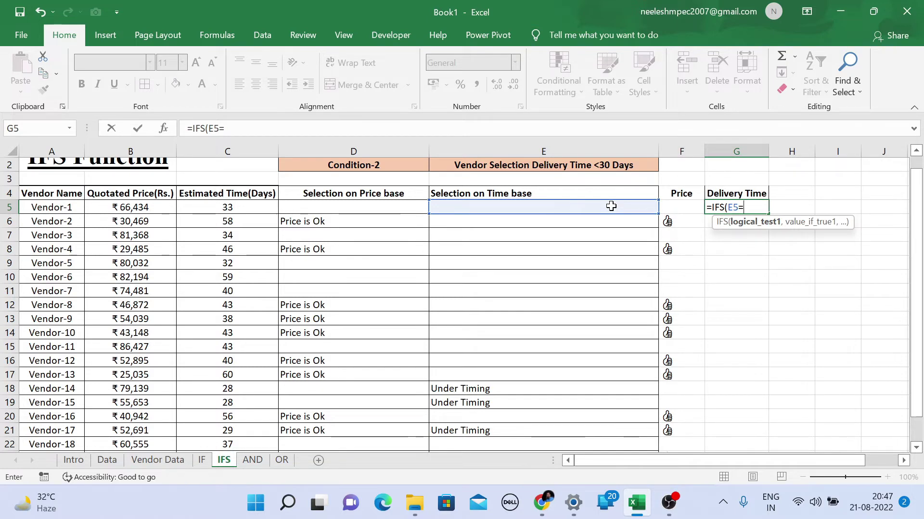
{"action": "type", "text": "\"Under"}
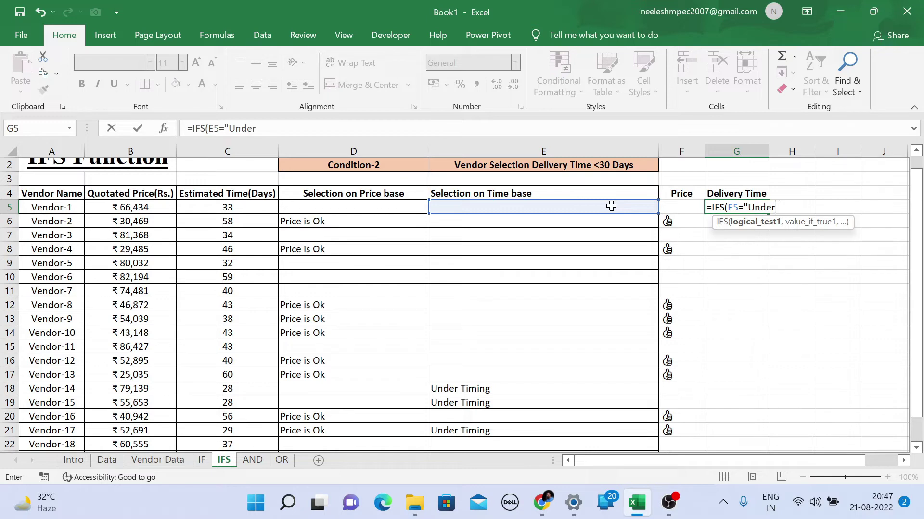
{"action": "type", "text": " Timing"}
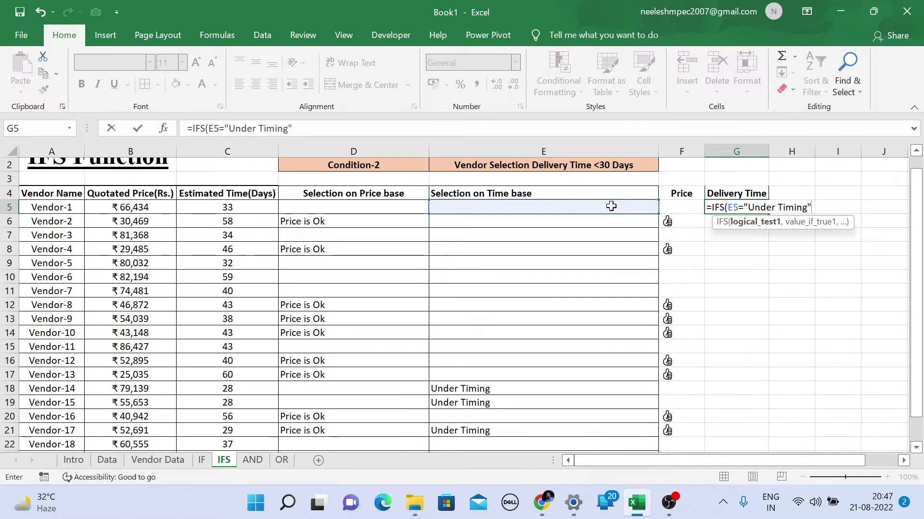
{"action": "type", "text": "\","}
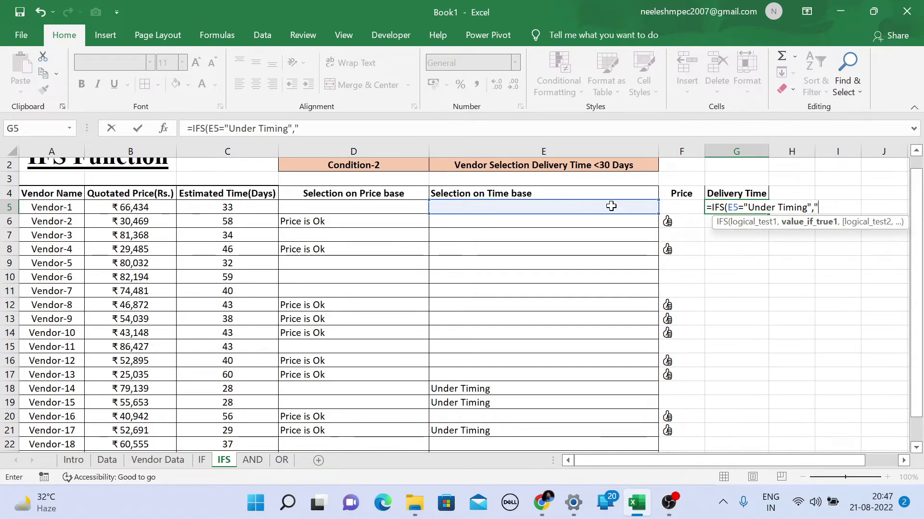
{"action": "key", "text": "super+period"}
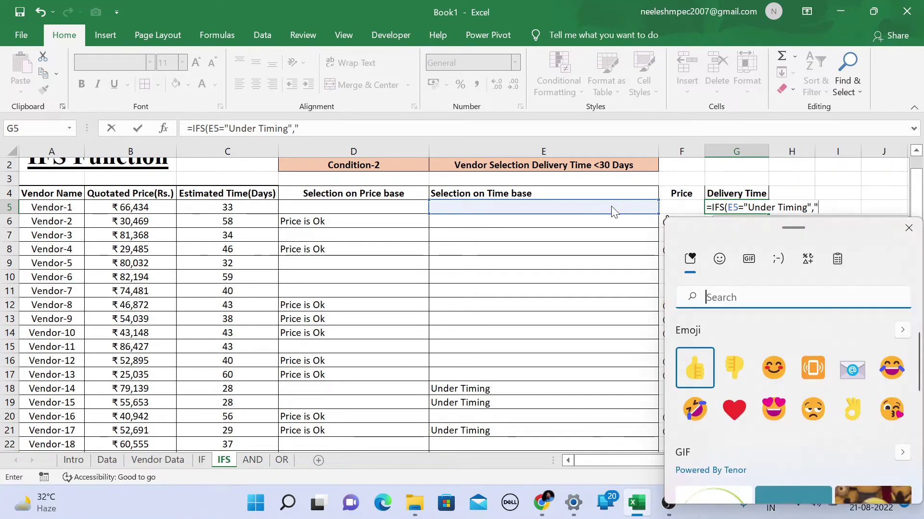
{"action": "left_click", "coordinate": [694, 370]}
{"action": "left_click", "coordinate": [908, 228]}
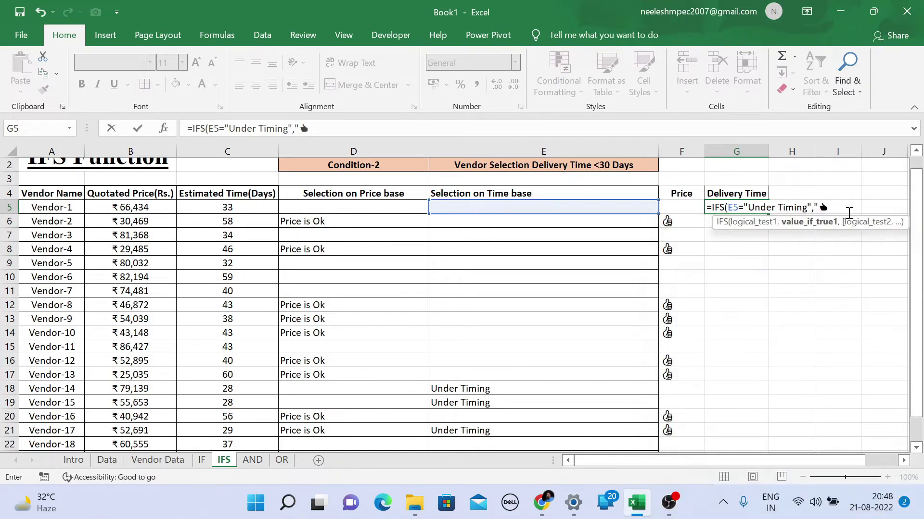
- Complete the G5 IFS formula by closing the emoji's quotation marks and adding a second test E5="" that returns ""
{"action": "type", "text": "\","}
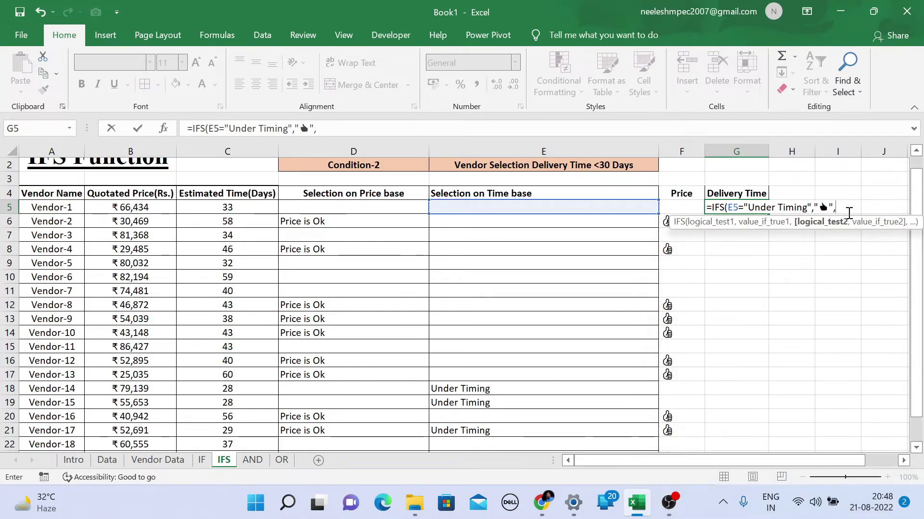
{"action": "left_click", "coordinate": [622, 206]}
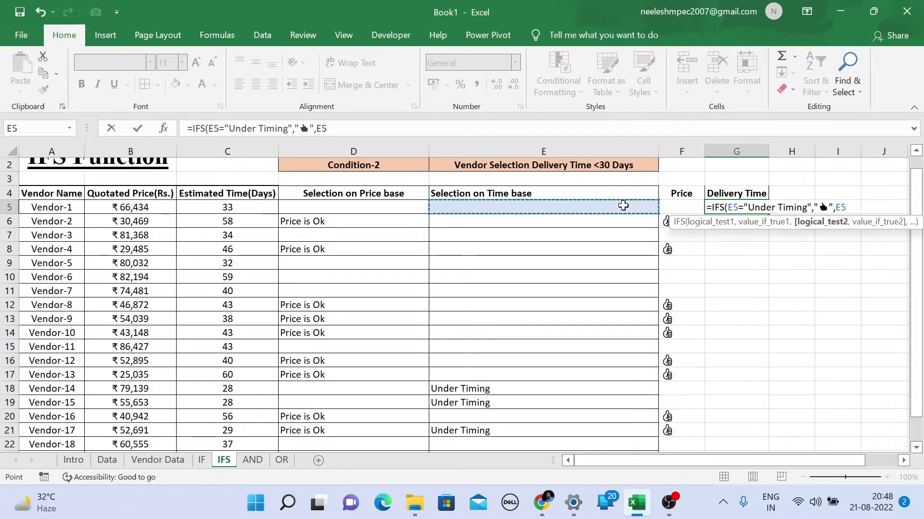
{"action": "type", "text": "=\"\""}
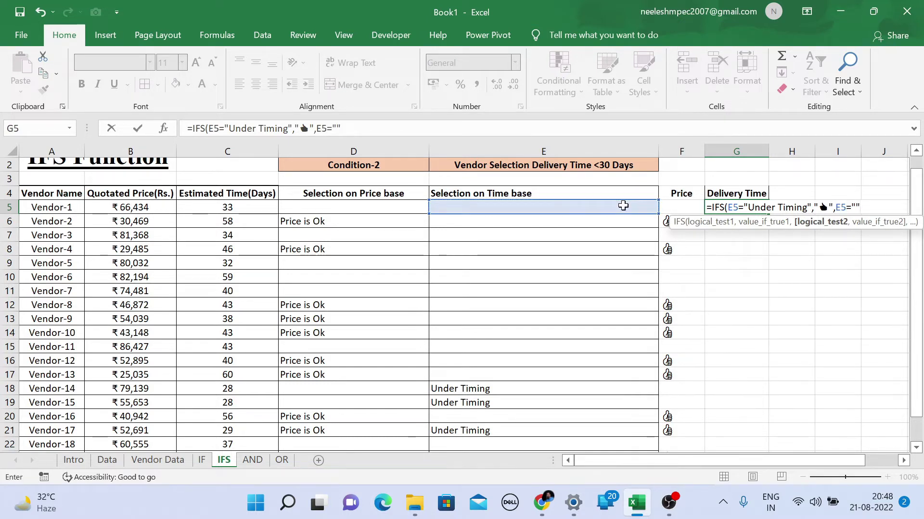
{"action": "type", "text": ",\"\""}
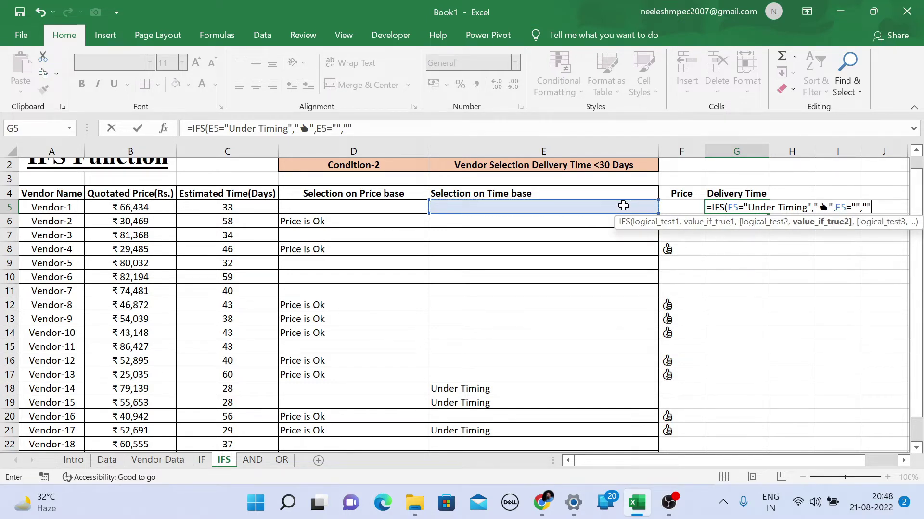
{"action": "type", "text": ")"}
{"action": "key", "text": "Return"}
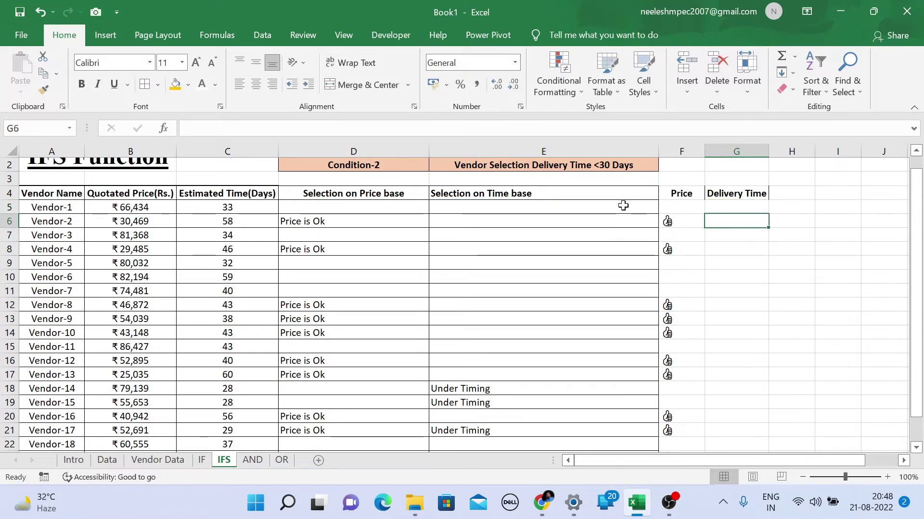
- Copy the G5 IFS formula down the Delivery Time column to G24 and check it against the Selection on Time base column
{"action": "left_click", "coordinate": [739, 207]}
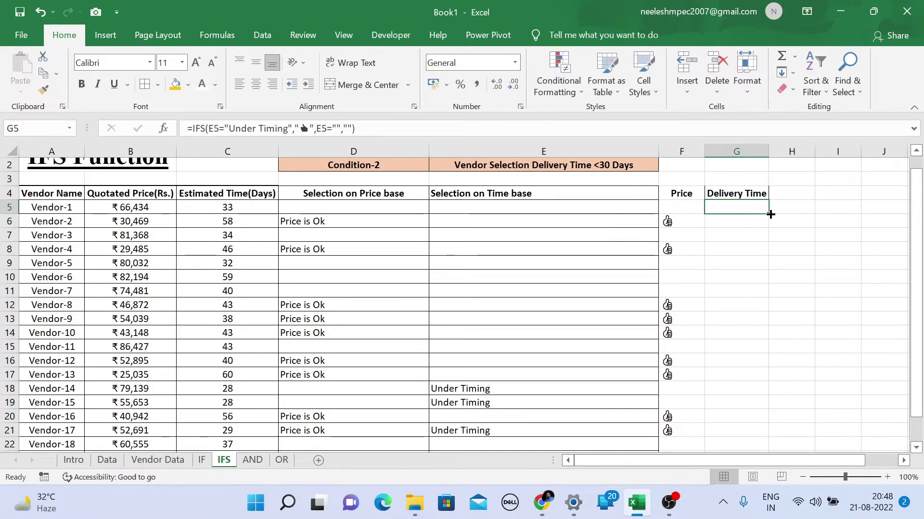
{"action": "left_click_drag", "start_coordinate": [770, 215], "coordinate": [736, 433]}
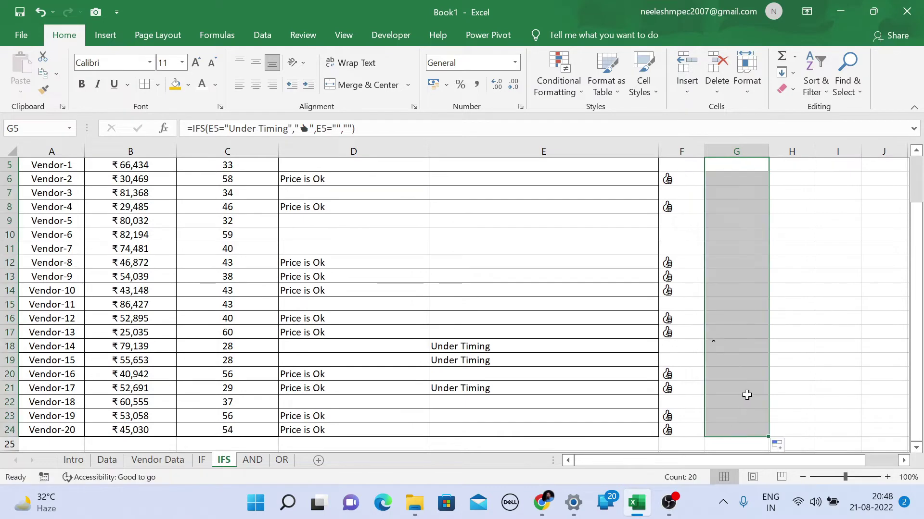
{"action": "scroll", "coordinate": [747, 315], "scroll_direction": "up", "scroll_amount": 2}
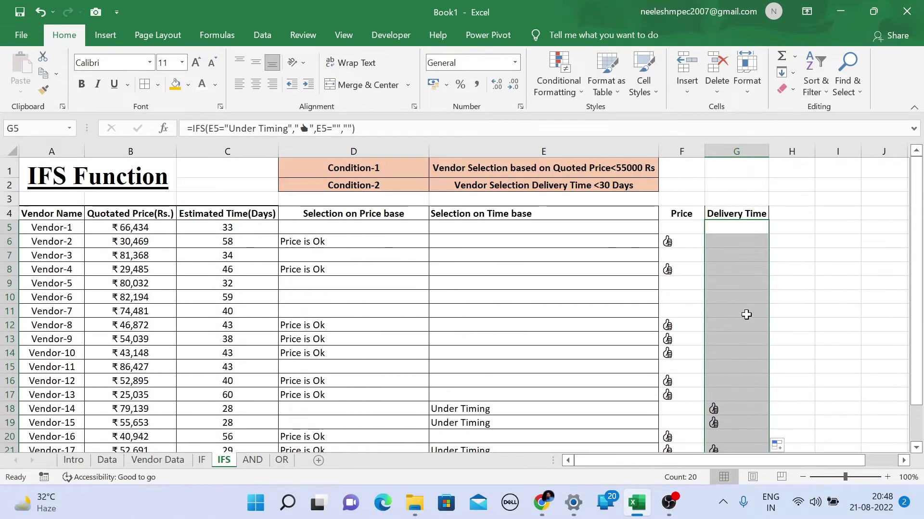
{"action": "scroll", "coordinate": [746, 315], "scroll_direction": "down", "scroll_amount": 2}
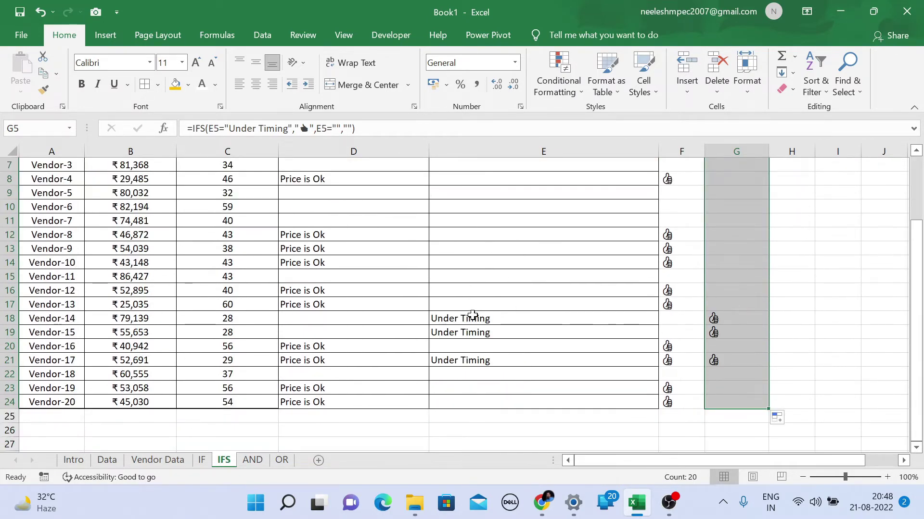
{"action": "left_click_drag", "start_coordinate": [472, 317], "coordinate": [567, 354]}
{"action": "left_click_drag", "start_coordinate": [736, 317], "coordinate": [734, 364]}
{"action": "left_click", "coordinate": [743, 290]}
{"action": "scroll", "coordinate": [751, 288], "scroll_direction": "up", "scroll_amount": 1}
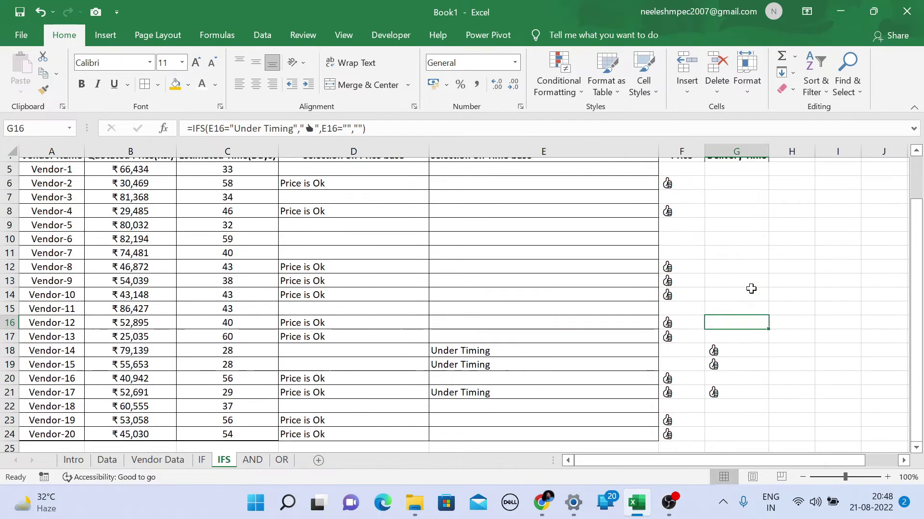
{"action": "scroll", "coordinate": [750, 288], "scroll_direction": "up", "scroll_amount": 2}
{"action": "left_click", "coordinate": [724, 230]}
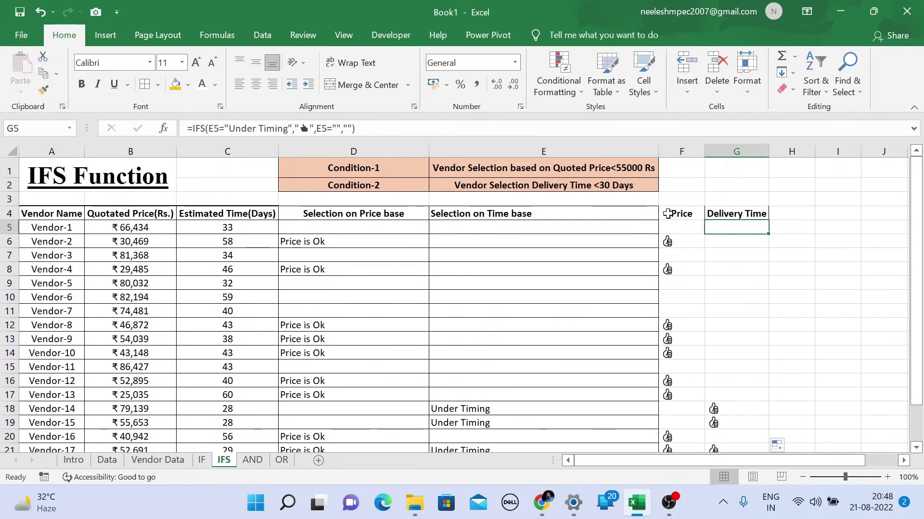
- Apply all borders to the Price and Delivery Time range F4:G24
{"action": "left_click_drag", "start_coordinate": [668, 214], "coordinate": [726, 430]}
{"action": "key", "text": "ctrl+q"}
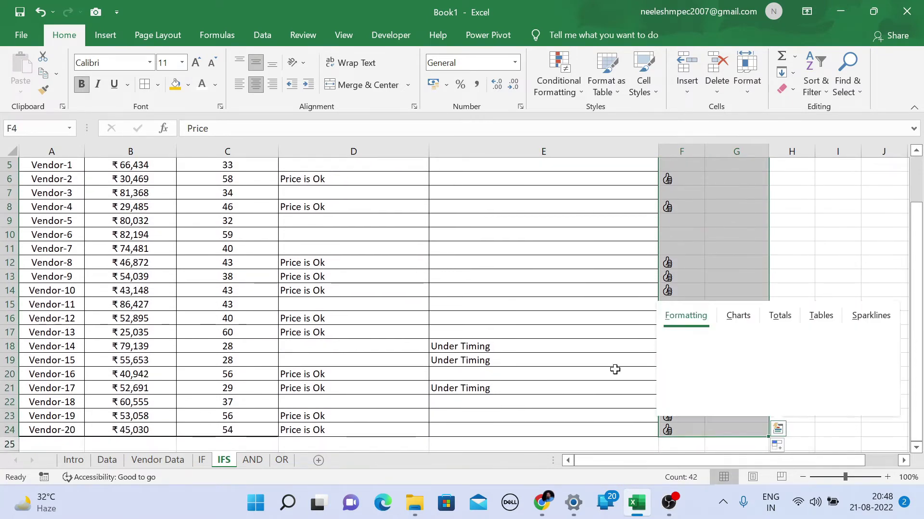
{"action": "scroll", "coordinate": [529, 289], "scroll_direction": "up", "scroll_amount": 2}
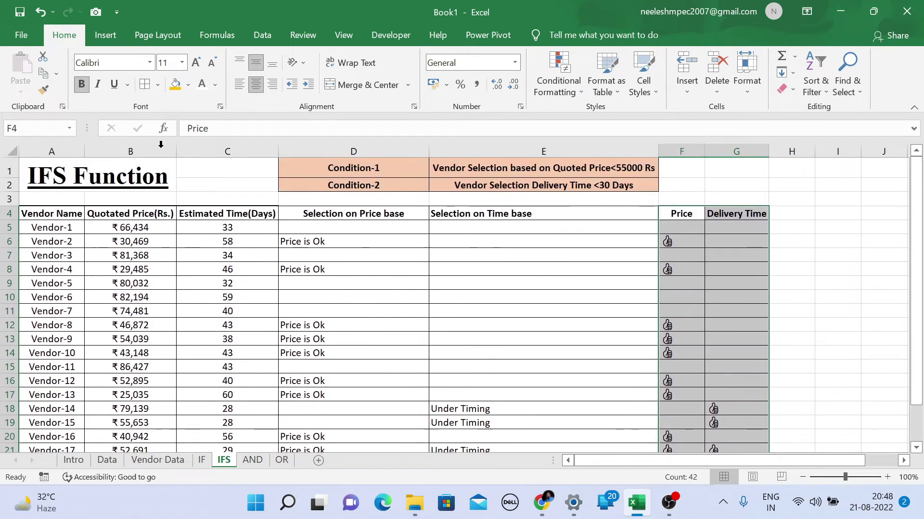
{"action": "left_click", "coordinate": [628, 321]}
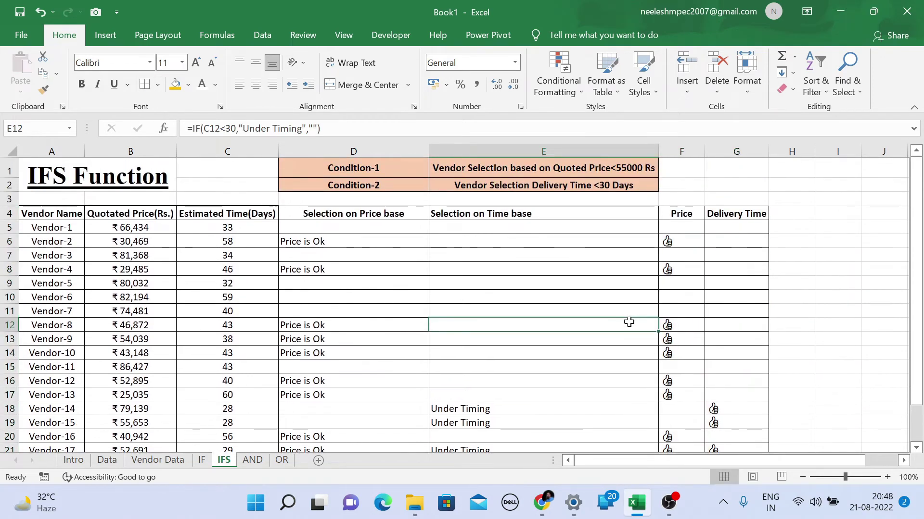
- Review the arguments of the F5 IFS formula, from the first test to the second value, and close it unchanged
{"action": "left_click", "coordinate": [687, 230]}
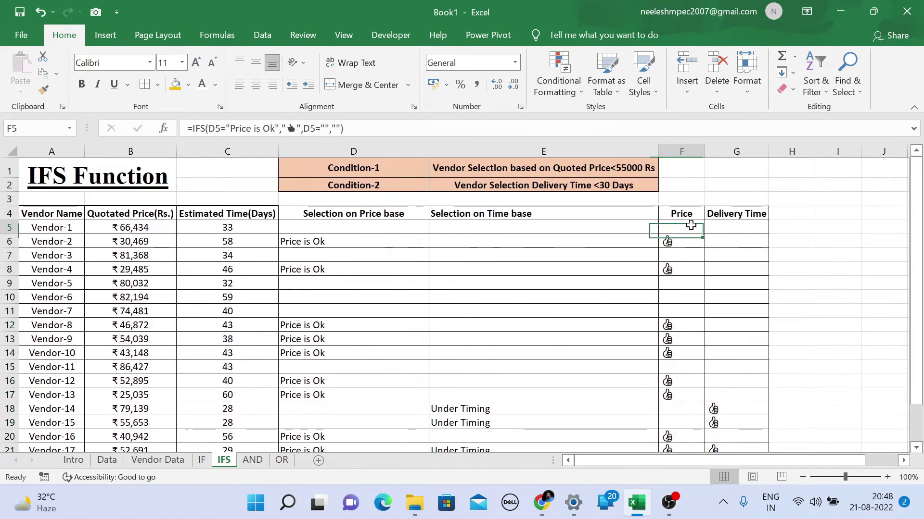
{"action": "double_click", "coordinate": [690, 226]}
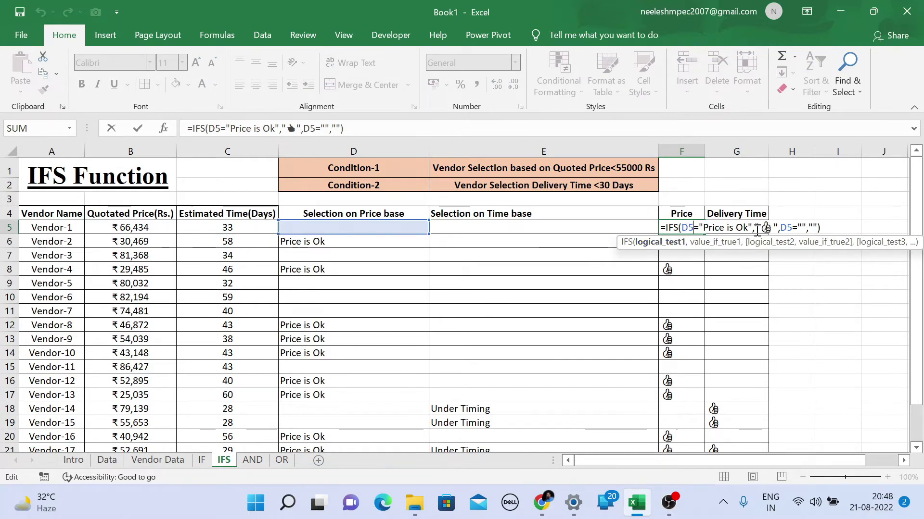
{"action": "left_click", "coordinate": [705, 248]}
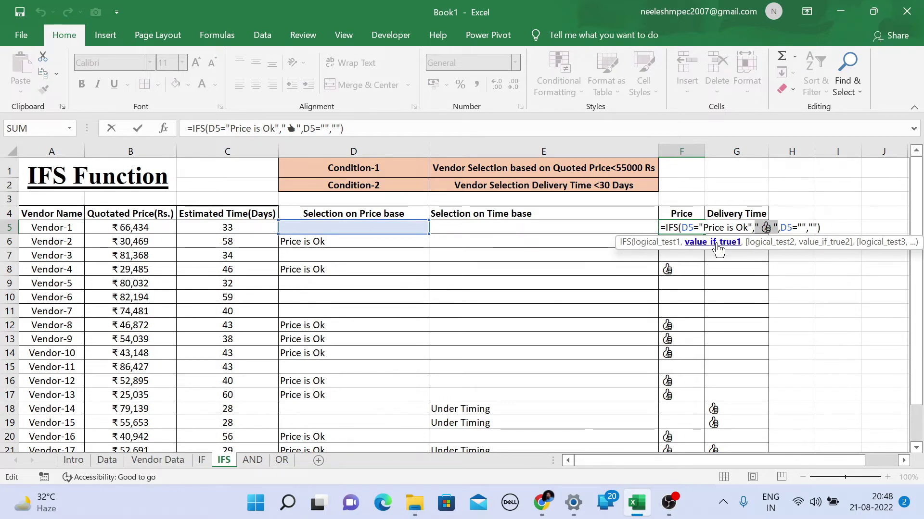
{"action": "left_click", "coordinate": [758, 251]}
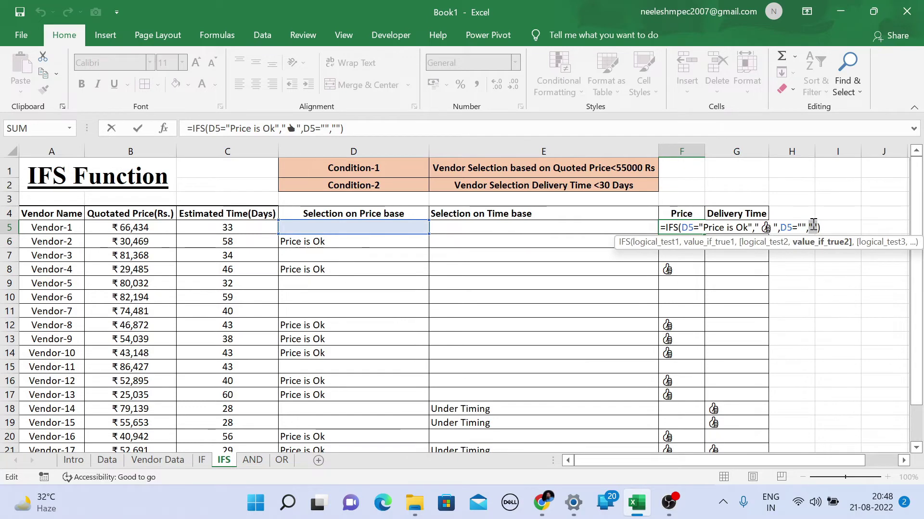
{"action": "key", "text": "Return"}
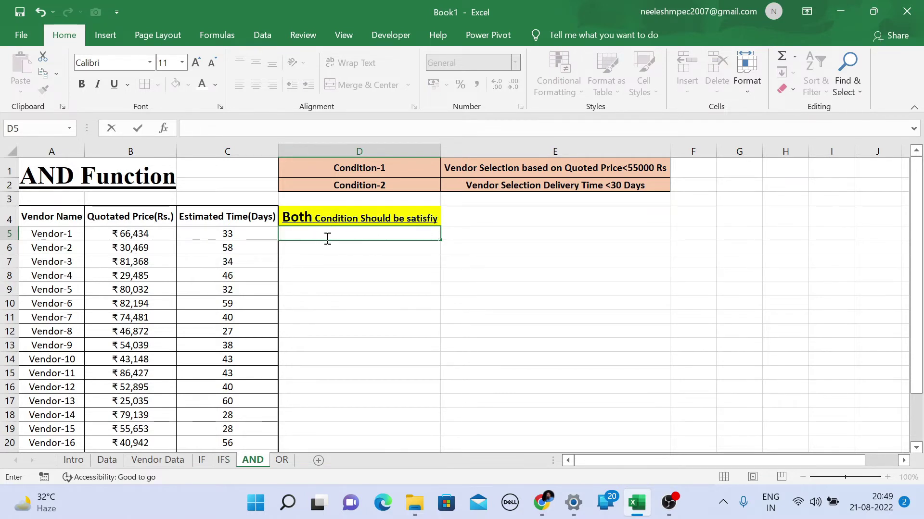
- Enter the formula =AND(B5<55000,C5<30) in D5 of the AND sheet
{"action": "type", "text": "="}
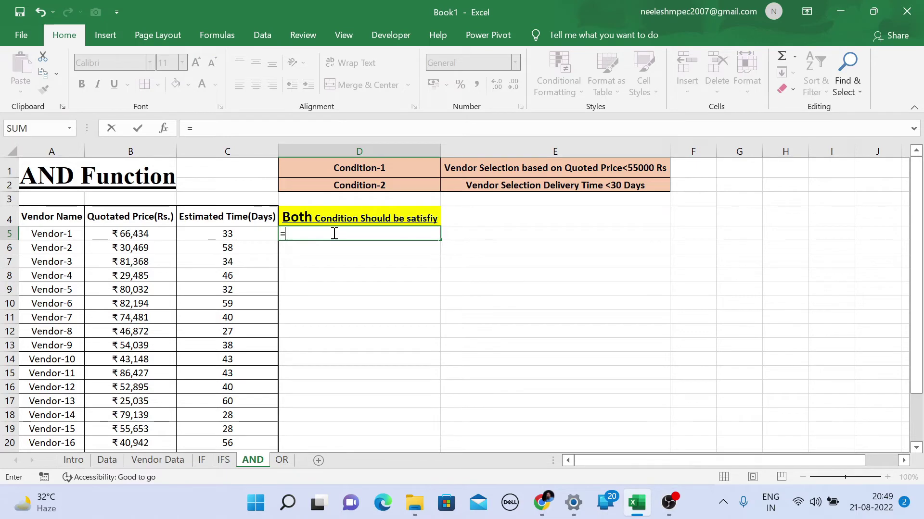
{"action": "type", "text": "An"}
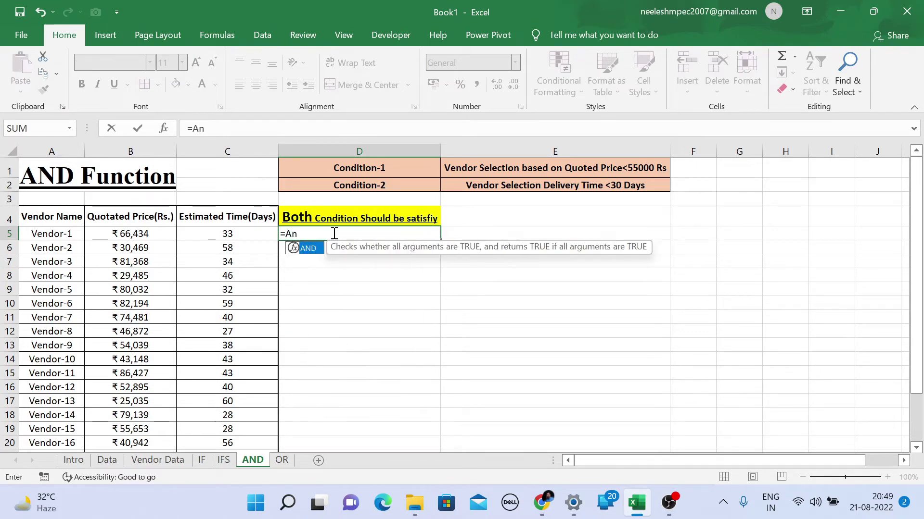
{"action": "key", "text": "Tab"}
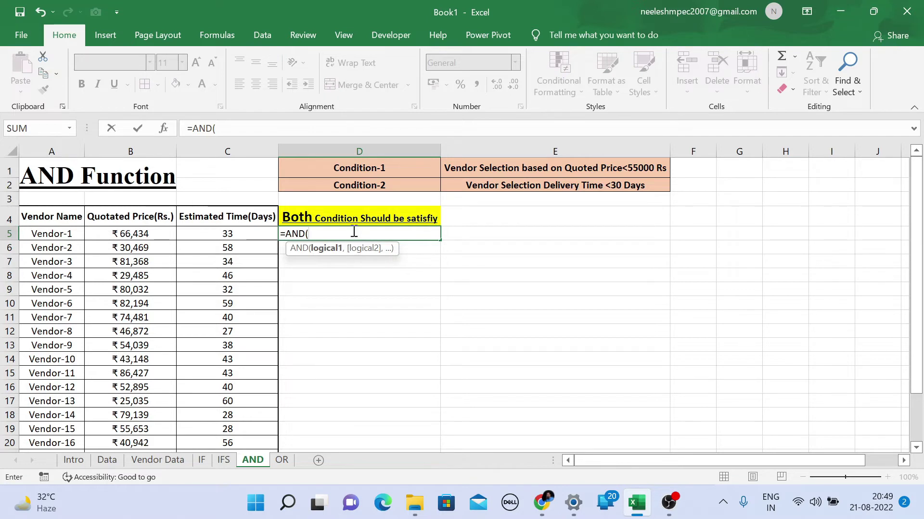
{"action": "left_click", "coordinate": [155, 232]}
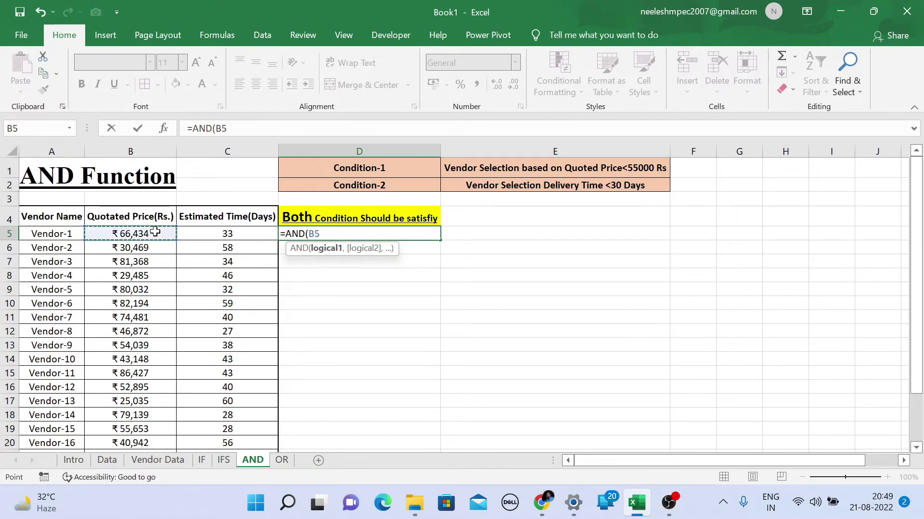
{"action": "type", "text": "<55"}
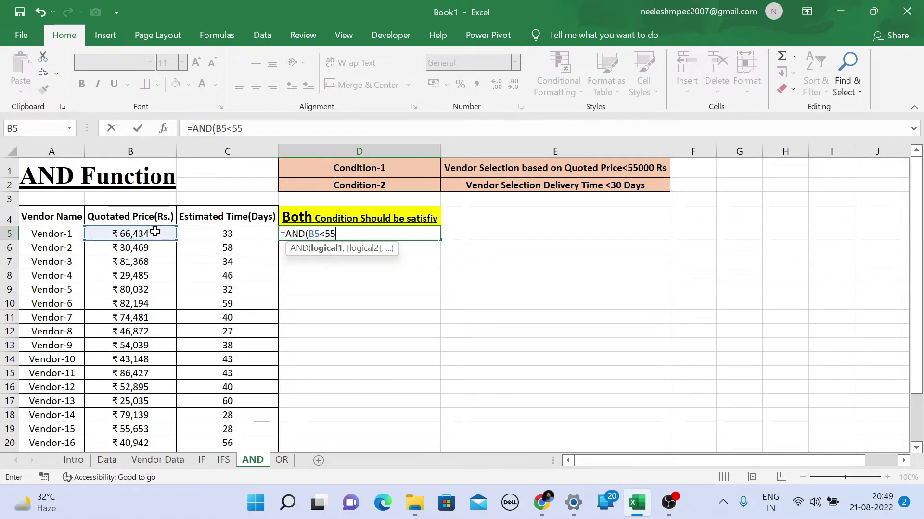
{"action": "type", "text": "000,"}
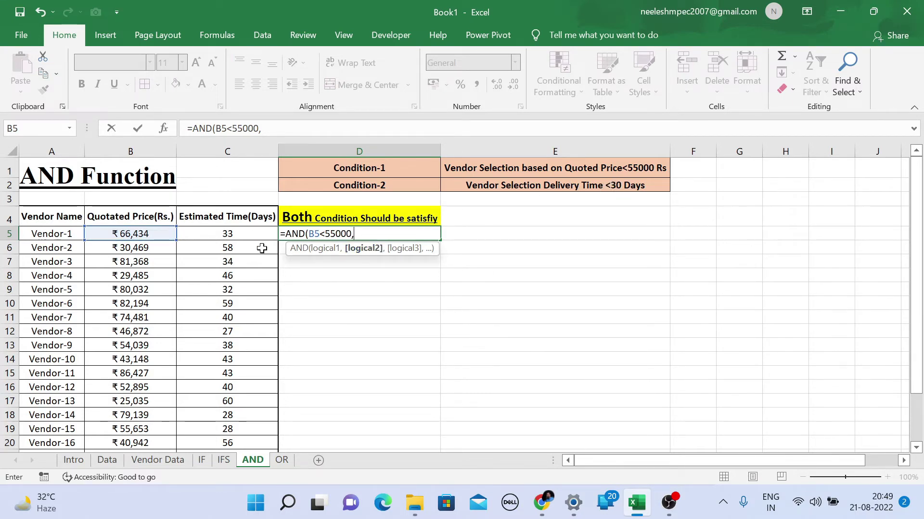
{"action": "left_click", "coordinate": [254, 234]}
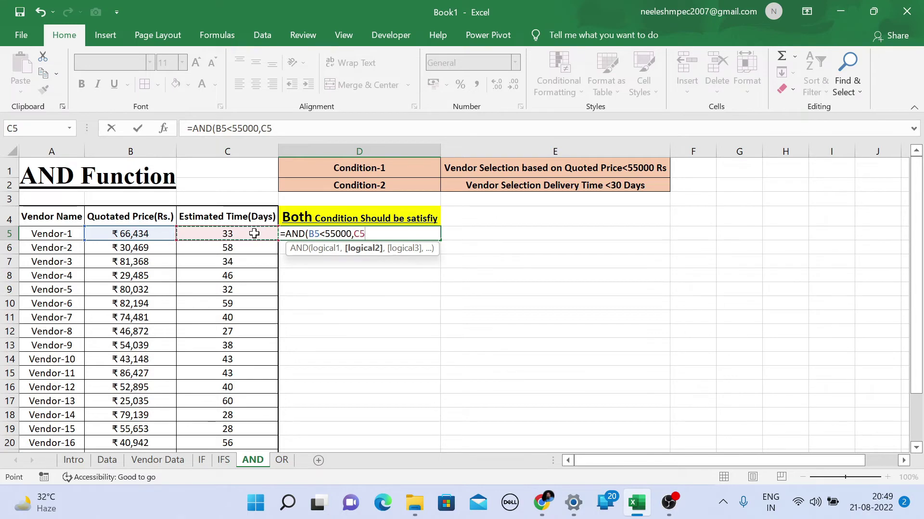
{"action": "type", "text": "<30"}
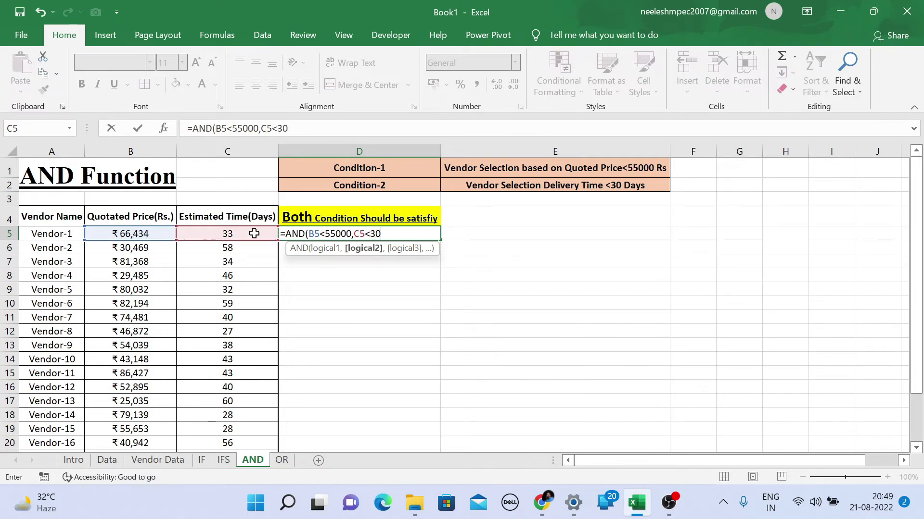
{"action": "type", "text": ")"}
{"action": "key", "text": "Return"}
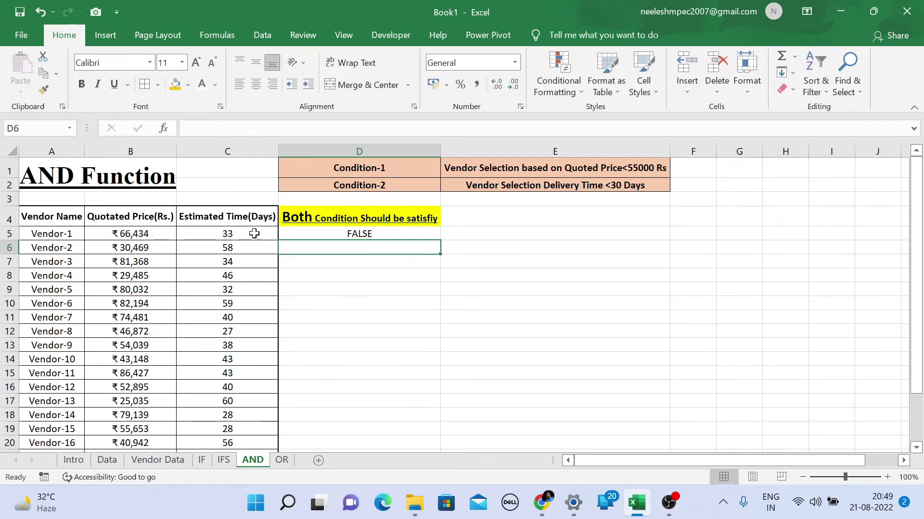
- Copy the D5 AND formula down to D24 and check the Vendor-8 and Vendor-17 rows against both conditions
{"action": "left_click", "coordinate": [401, 234]}
{"action": "left_click_drag", "start_coordinate": [440, 241], "coordinate": [418, 435]}
{"action": "scroll", "coordinate": [387, 234], "scroll_direction": "up", "scroll_amount": 2}
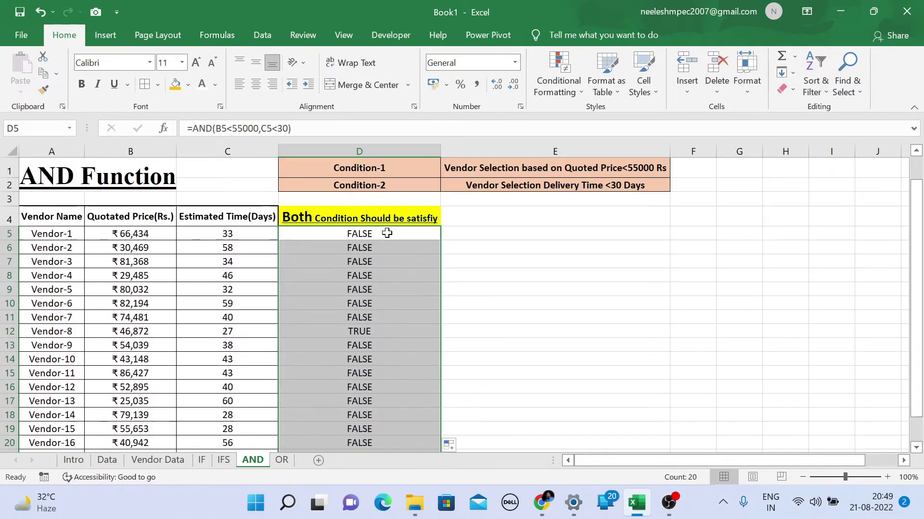
{"action": "left_click", "coordinate": [357, 335]}
{"action": "left_click", "coordinate": [214, 332]}
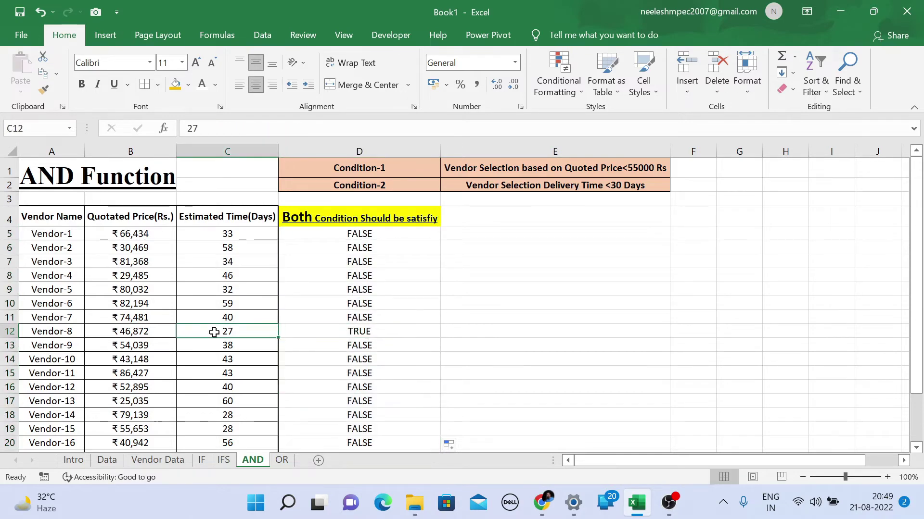
{"action": "left_click", "coordinate": [139, 333]}
{"action": "scroll", "coordinate": [417, 305], "scroll_direction": "down", "scroll_amount": 2}
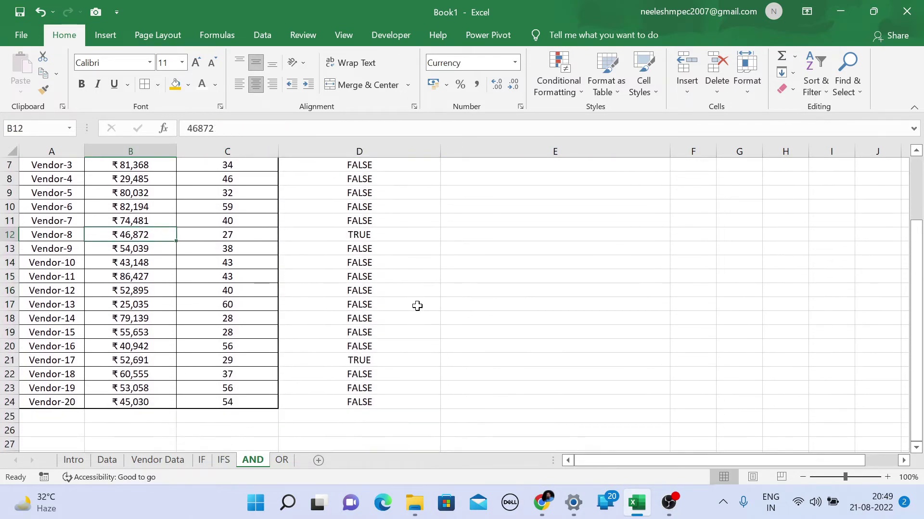
{"action": "left_click", "coordinate": [360, 359]}
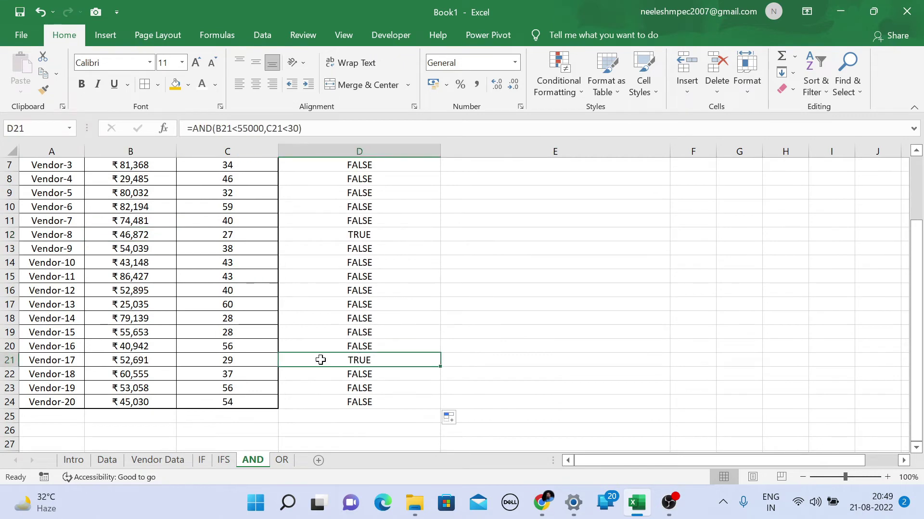
{"action": "scroll", "coordinate": [360, 287], "scroll_direction": "up", "scroll_amount": 2}
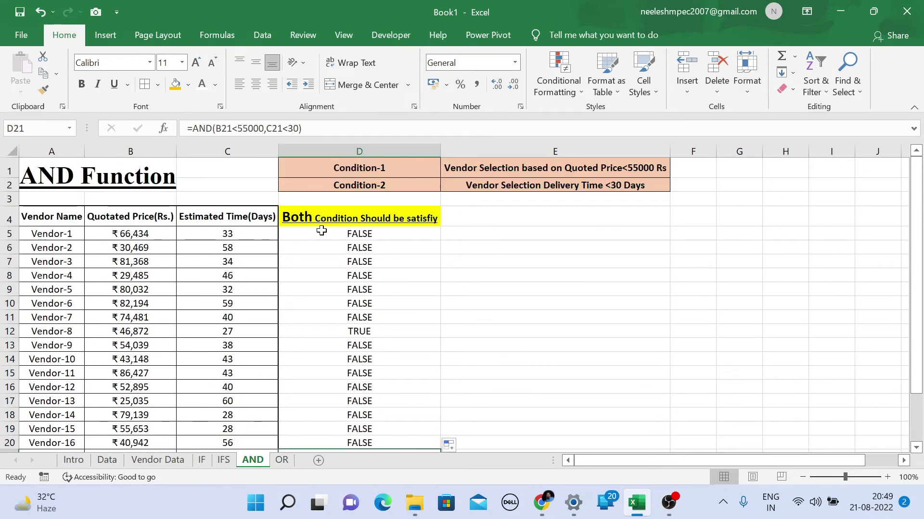
- Wrap the D5 AND formula in an IF function so that it serves as the logical test
{"action": "left_click", "coordinate": [340, 236]}
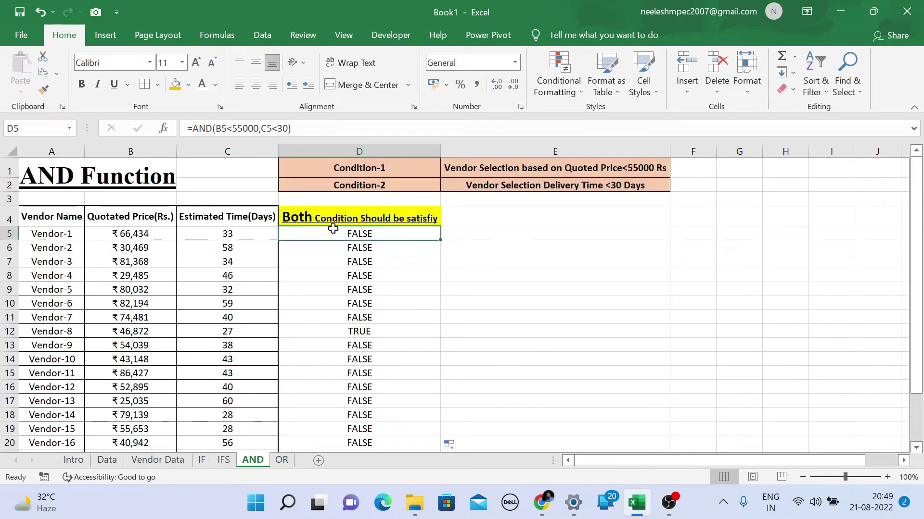
{"action": "left_click", "coordinate": [194, 130]}
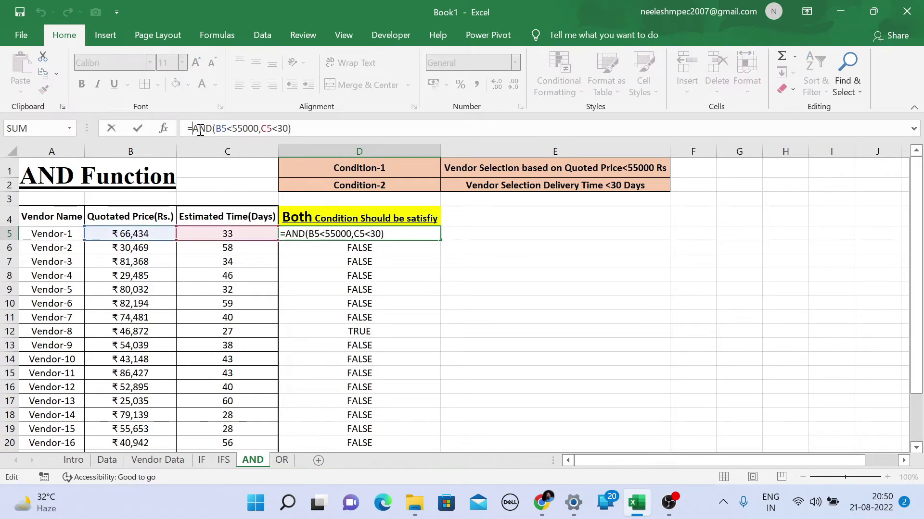
{"action": "type", "text": "if"}
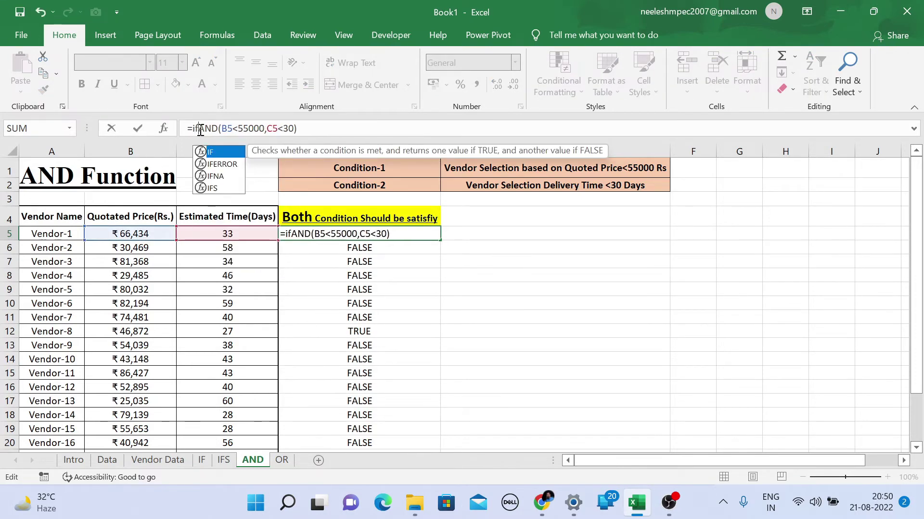
{"action": "key", "text": "Tab"}
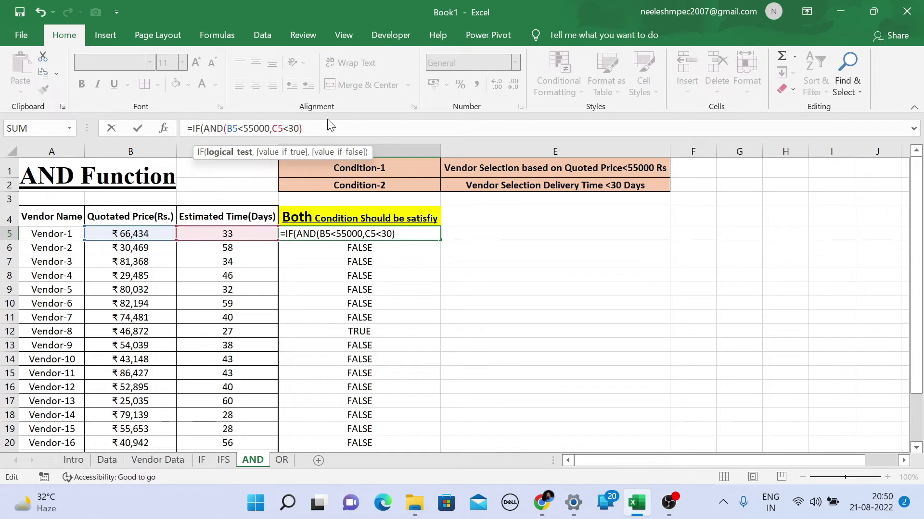
{"action": "left_click", "coordinate": [402, 234]}
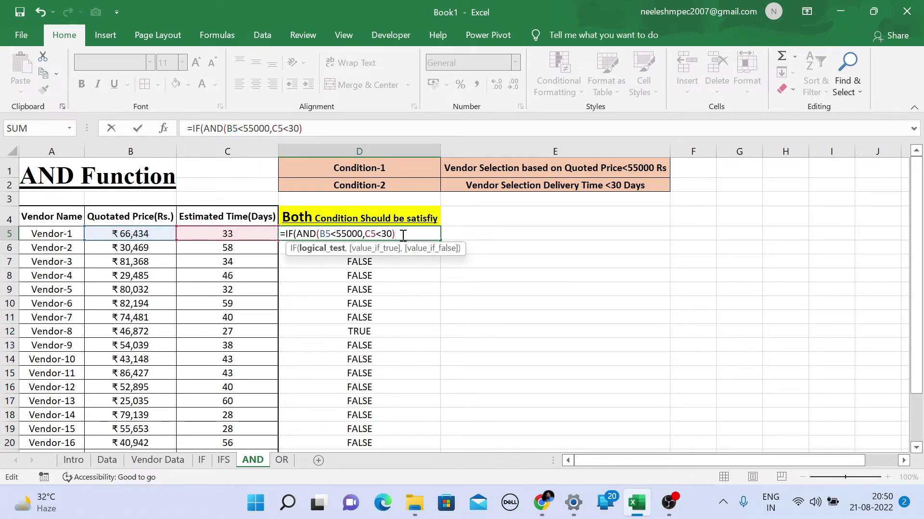
{"action": "type", "text": ","}
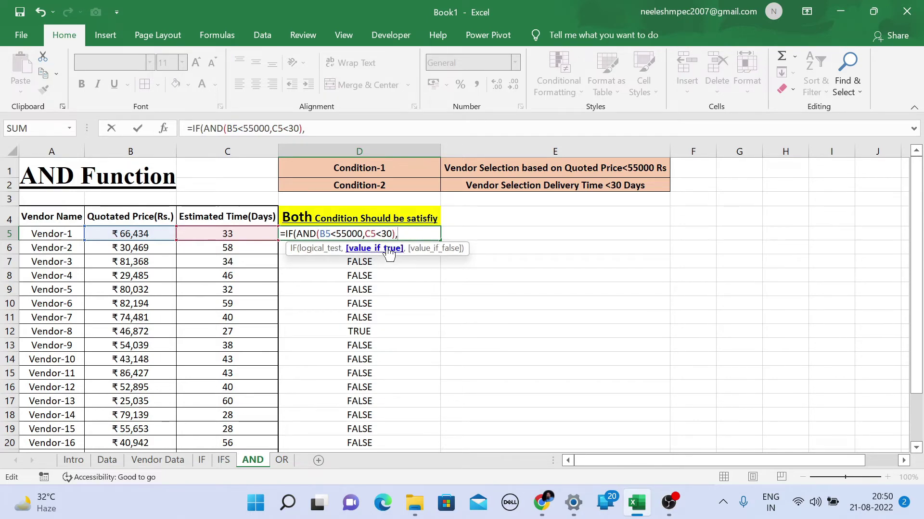
- Complete the D5 IF formula with "Both Condition Satisfied" as the value if true and an empty string "" as the value if false
{"action": "type", "text": "\"Selecte"}
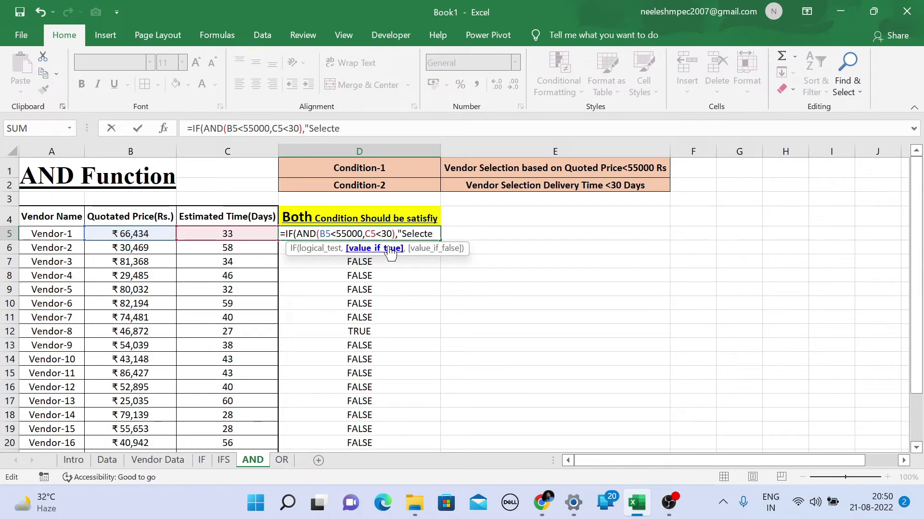
{"action": "key", "text": "BackSpace"}
{"action": "key", "text": "BackSpace"}
{"action": "key", "text": "BackSpace"}
{"action": "key", "text": "BackSpace"}
{"action": "key", "text": "BackSpace"}
{"action": "key", "text": "BackSpace"}
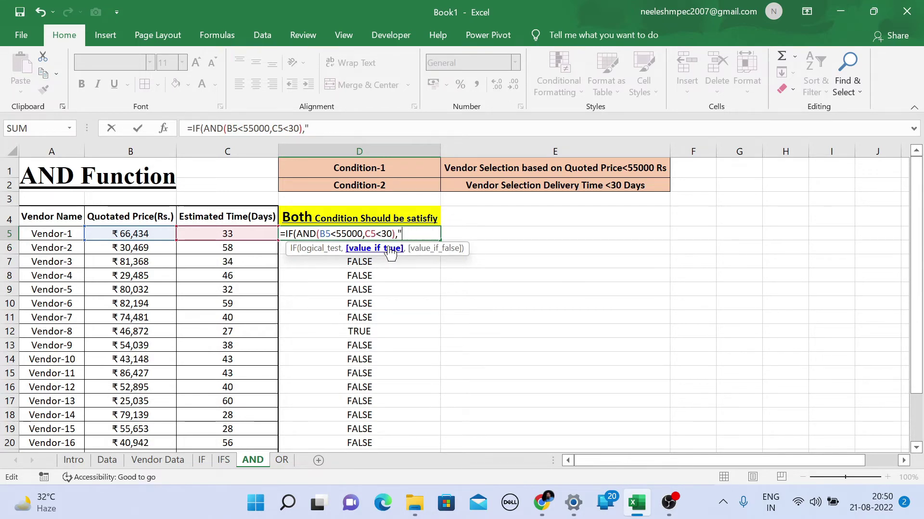
{"action": "type", "text": "Both Co"}
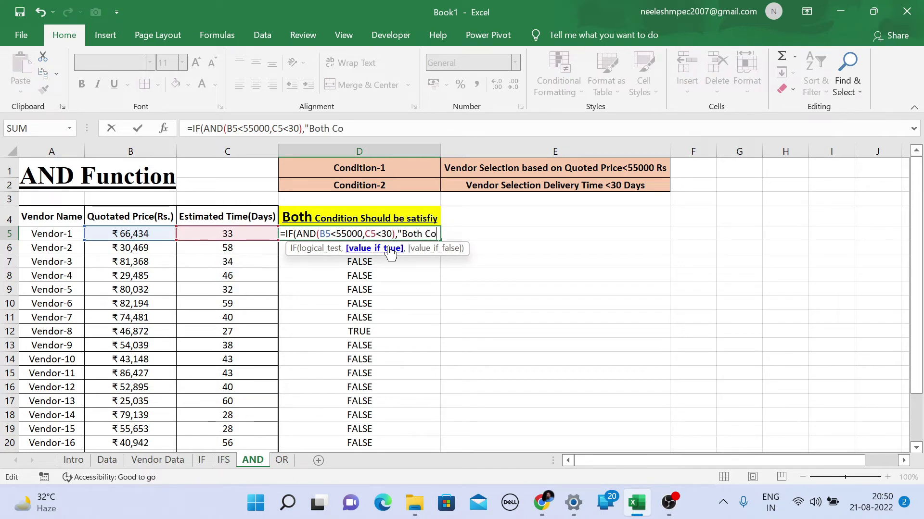
{"action": "type", "text": "ndition Satis"}
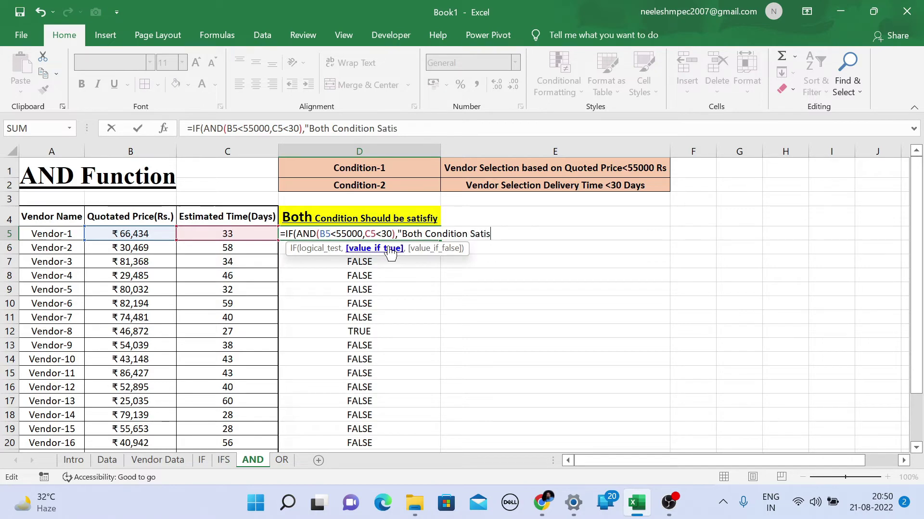
{"action": "type", "text": "fied\","}
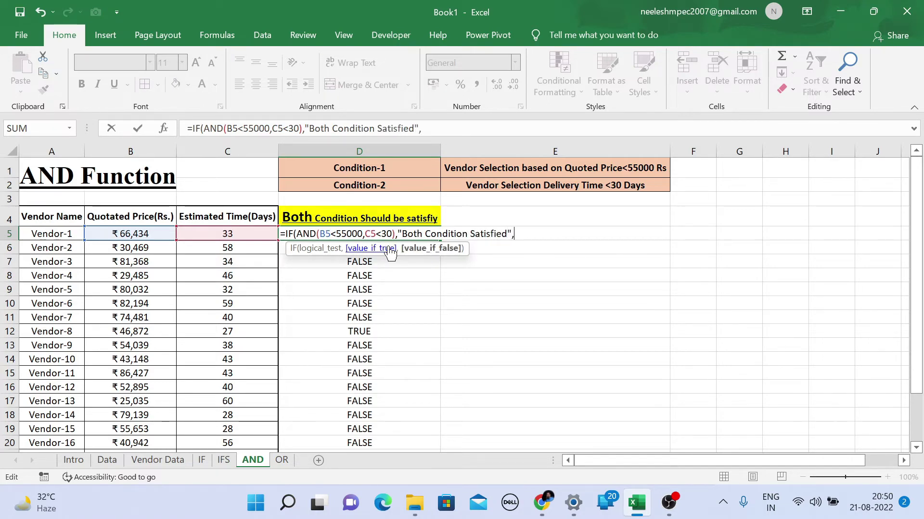
{"action": "type", "text": "\"\")"}
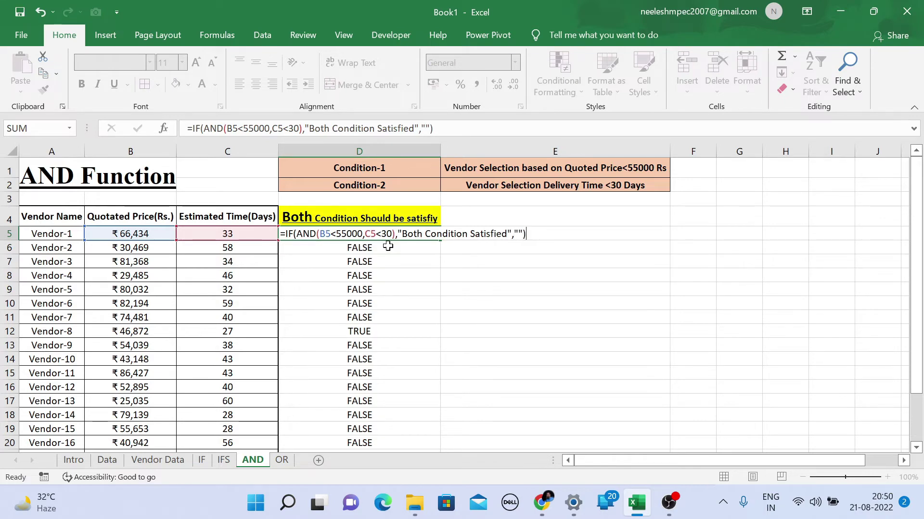
{"action": "key", "text": "Return"}
- Copy the D5 IF and AND formula down to D24, check the Vendor-8 row and select D4:D24
{"action": "left_click", "coordinate": [402, 233]}
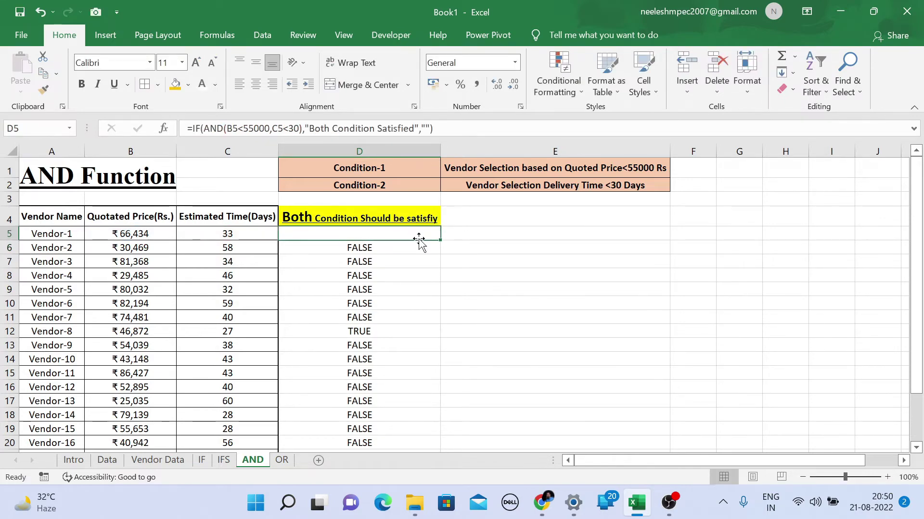
{"action": "left_click_drag", "start_coordinate": [439, 241], "coordinate": [418, 440]}
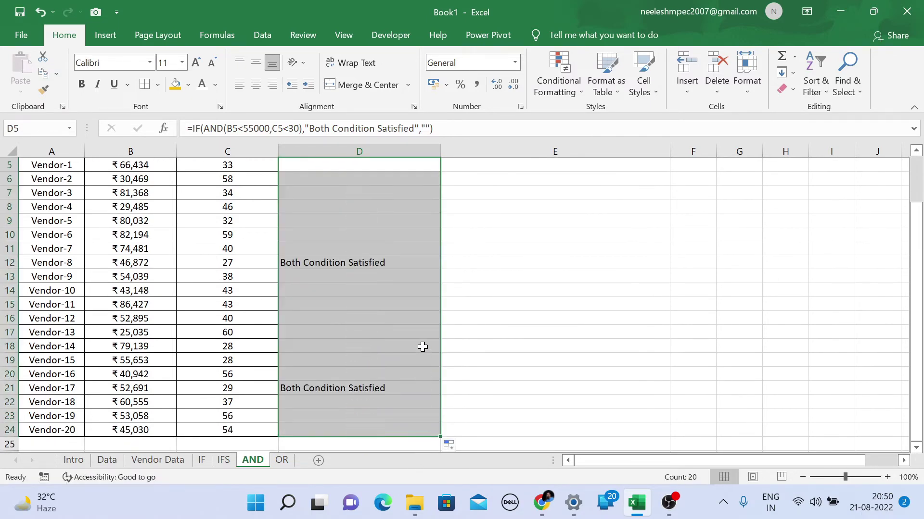
{"action": "left_click", "coordinate": [344, 264]}
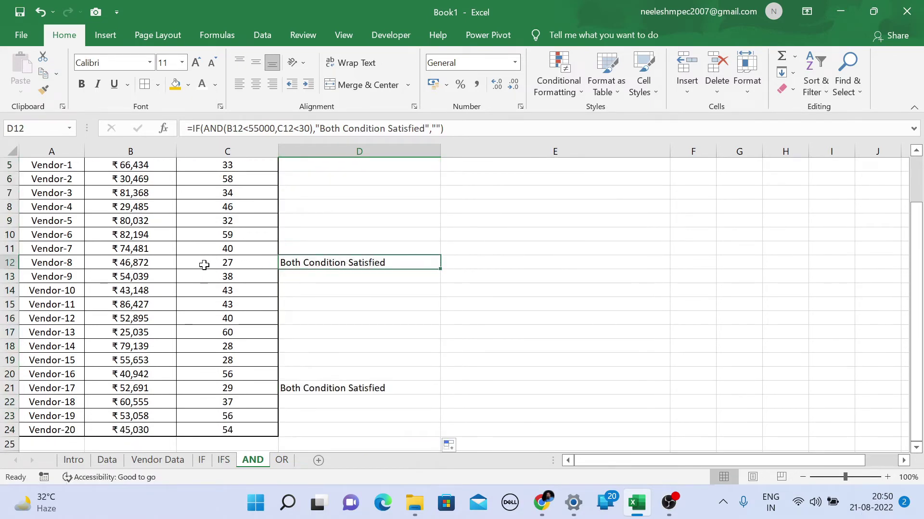
{"action": "scroll", "coordinate": [320, 348], "scroll_direction": "up", "scroll_amount": 2}
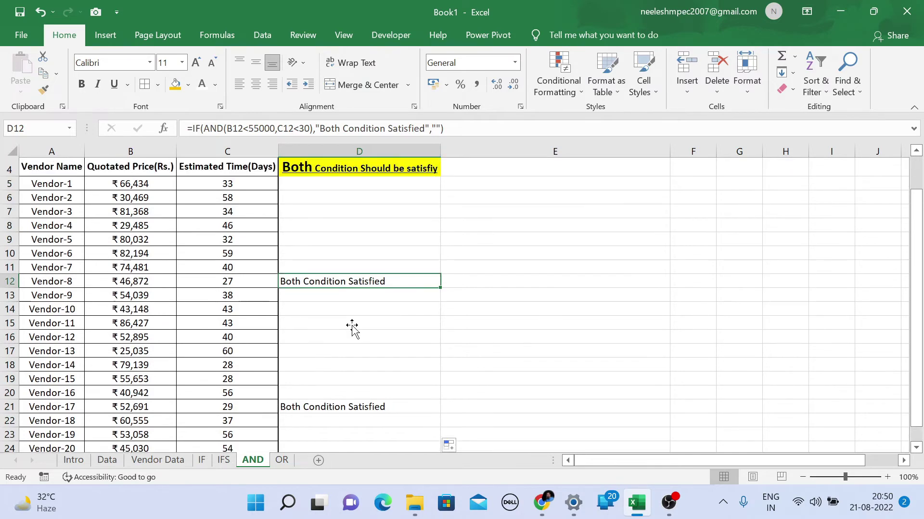
{"action": "mouse_move", "coordinate": [327, 219]}
{"action": "left_mouse_down"}
{"action": "mouse_move", "coordinate": [308, 332]}
{"action": "mouse_move", "coordinate": [335, 472]}
{"action": "mouse_move", "coordinate": [334, 429]}
{"action": "left_mouse_up"}
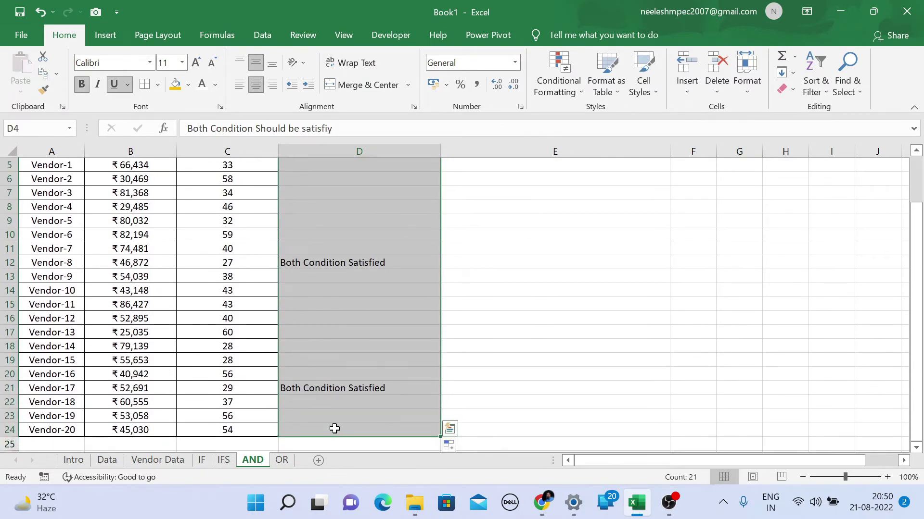
{"action": "scroll", "coordinate": [322, 254], "scroll_direction": "up", "scroll_amount": 2}
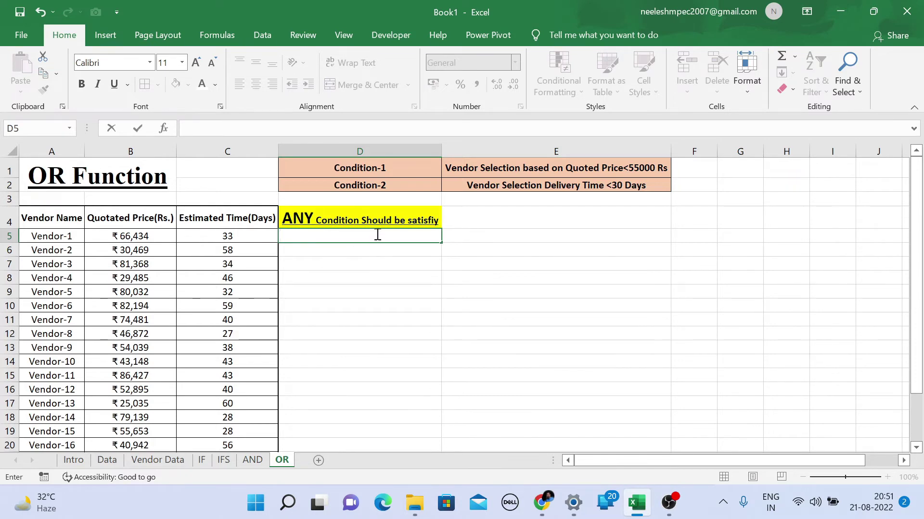
- Enter the formula =OR(B5<55000,C5<30) in D5 of the OR sheet
{"action": "type", "text": "=o"}
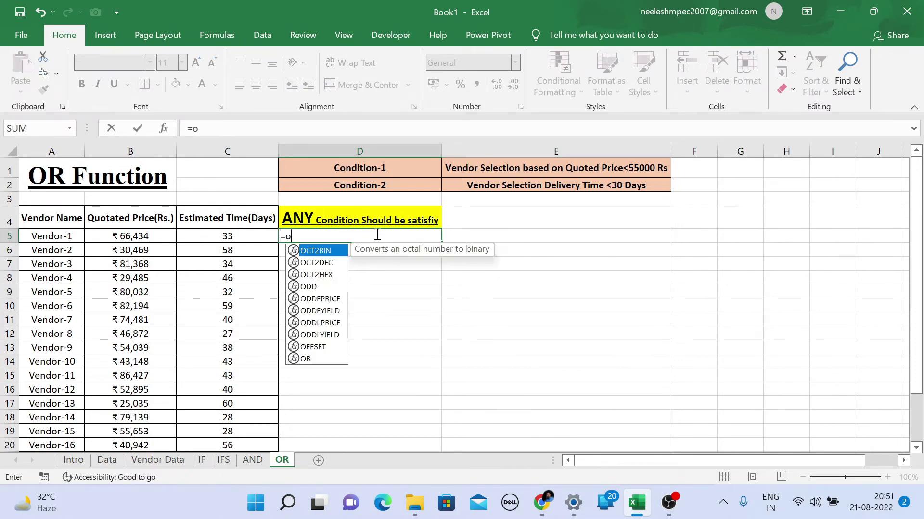
{"action": "type", "text": "r"}
{"action": "key", "text": "Tab"}
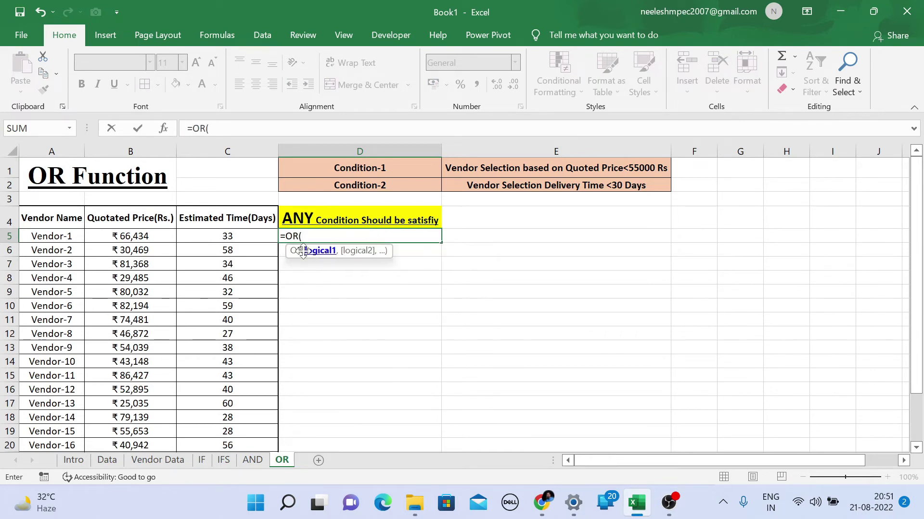
{"action": "left_click", "coordinate": [124, 235]}
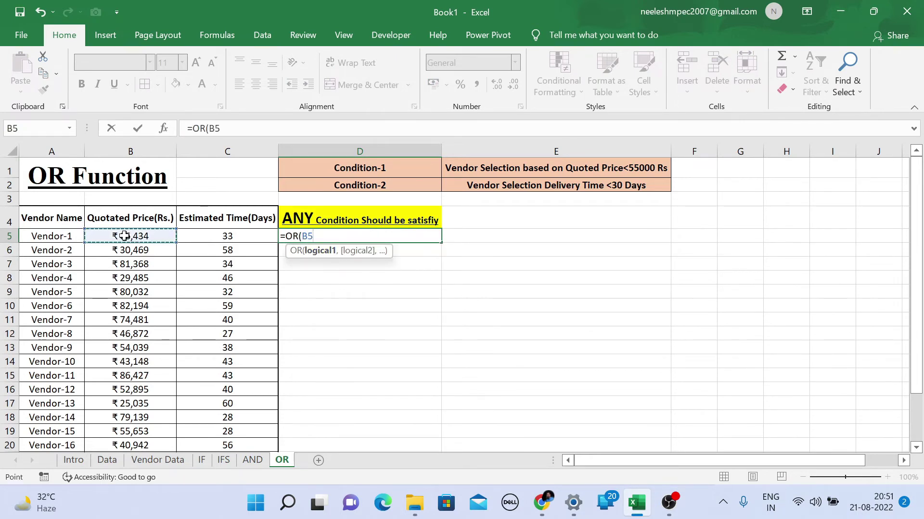
{"action": "type", "text": "<550"}
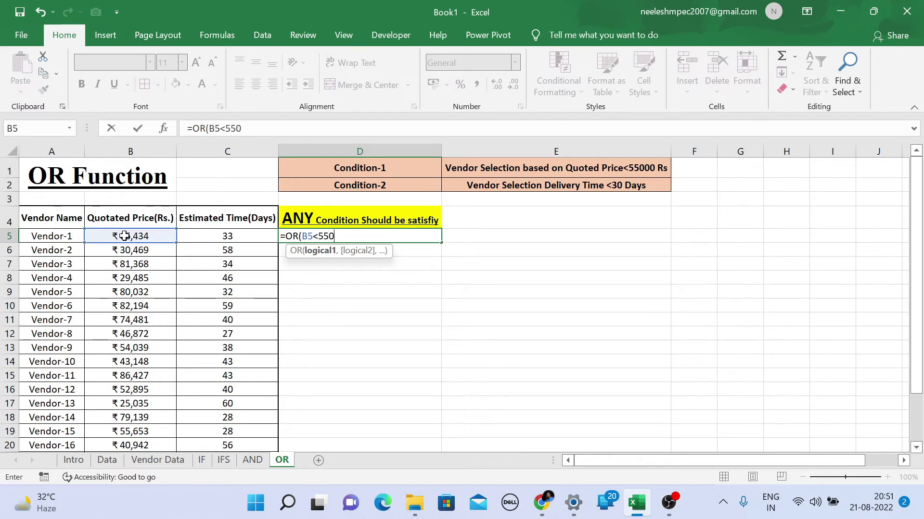
{"action": "type", "text": "00,"}
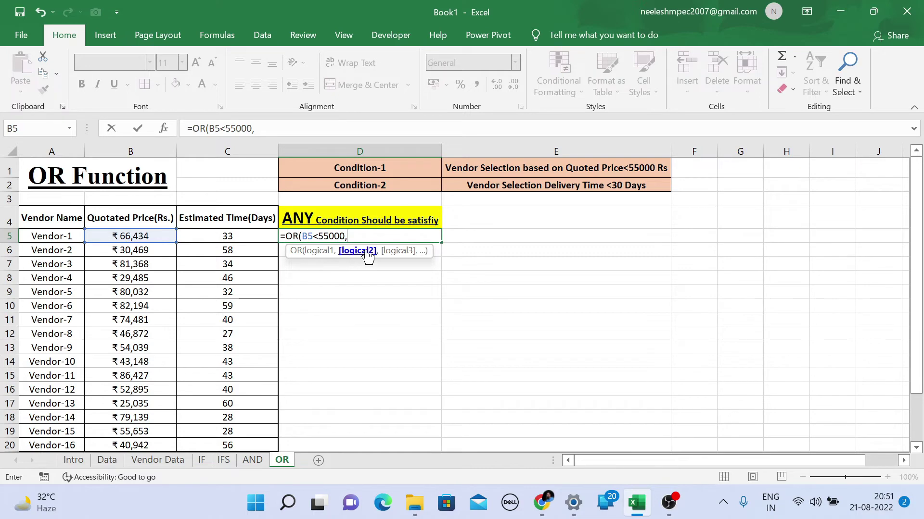
{"action": "left_click", "coordinate": [219, 236]}
{"action": "type", "text": "<300"}
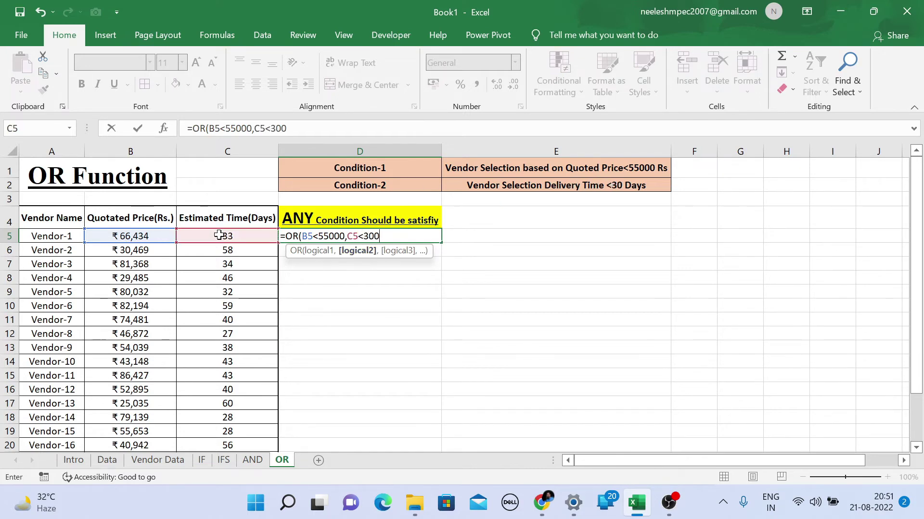
{"action": "key", "text": "BackSpace"}
{"action": "type", "text": ")"}
{"action": "key", "text": "Return"}
- Copy the D5 OR formula down to D24
{"action": "left_click", "coordinate": [366, 236]}
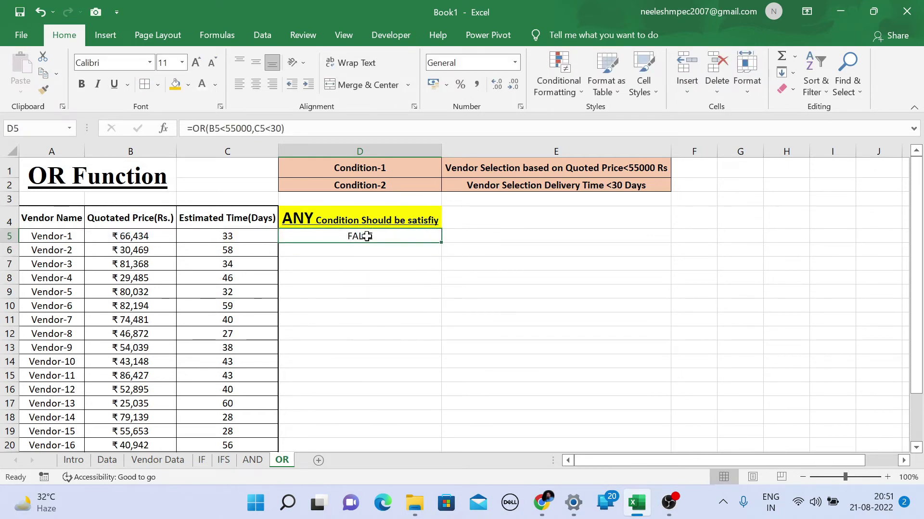
{"action": "left_click_drag", "start_coordinate": [443, 242], "coordinate": [422, 433]}
{"action": "scroll", "coordinate": [416, 385], "scroll_direction": "up", "scroll_amount": 2}
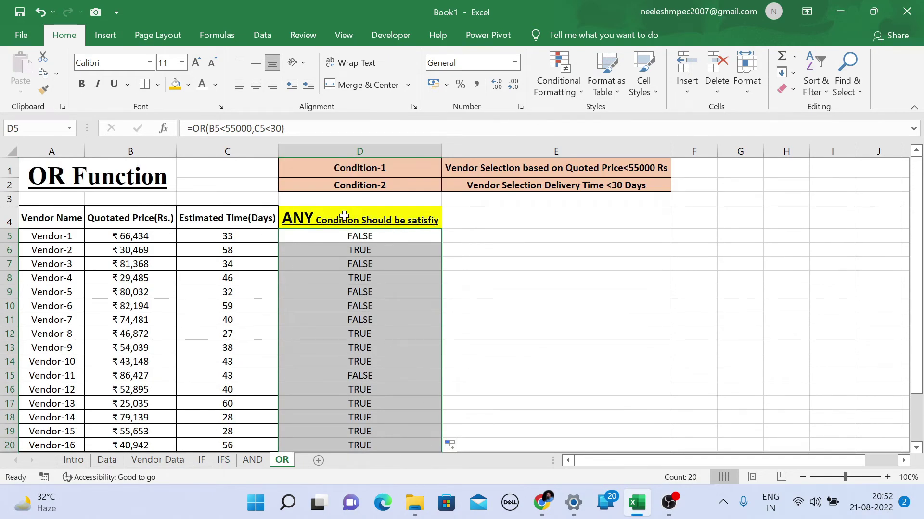
- Check the OR results for Vendor-2, Vendor-4 and Vendor-8 against their quoted prices and estimated times
{"action": "left_click", "coordinate": [363, 250]}
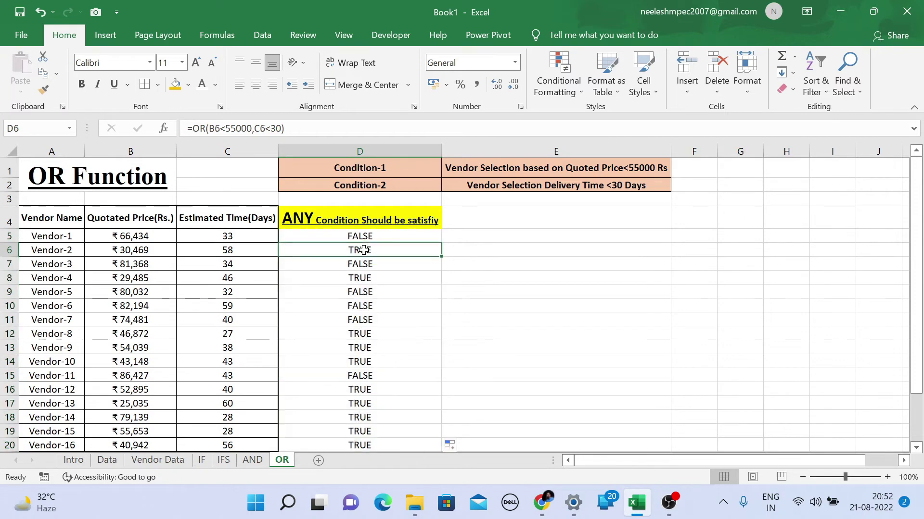
{"action": "left_click", "coordinate": [234, 251]}
{"action": "left_click", "coordinate": [146, 251]}
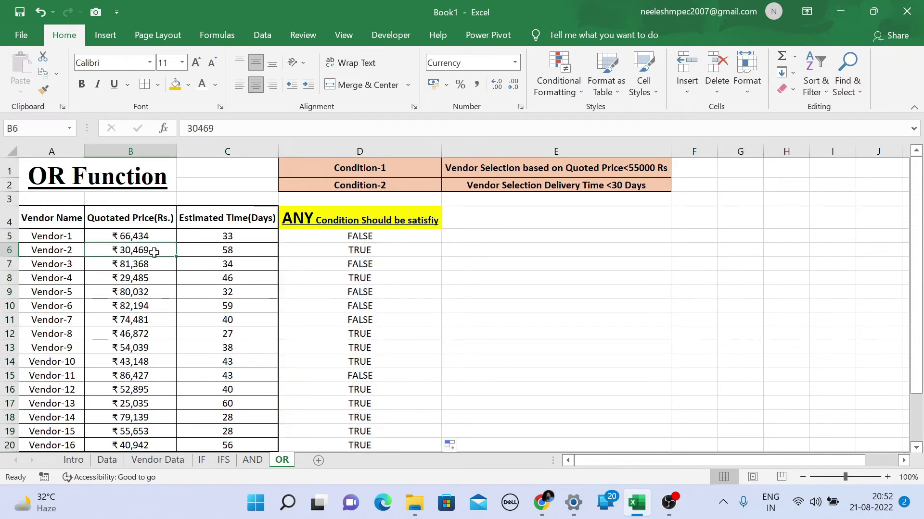
{"action": "left_click", "coordinate": [323, 278]}
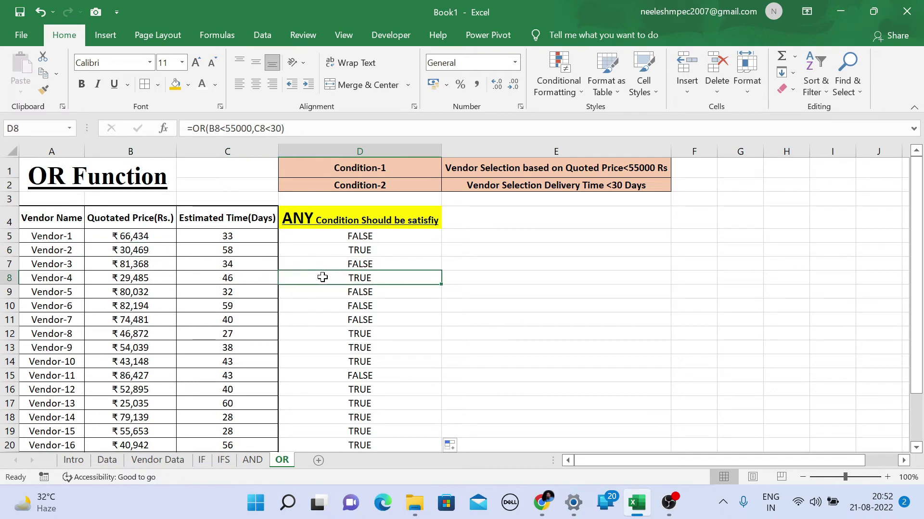
{"action": "left_click", "coordinate": [137, 279]}
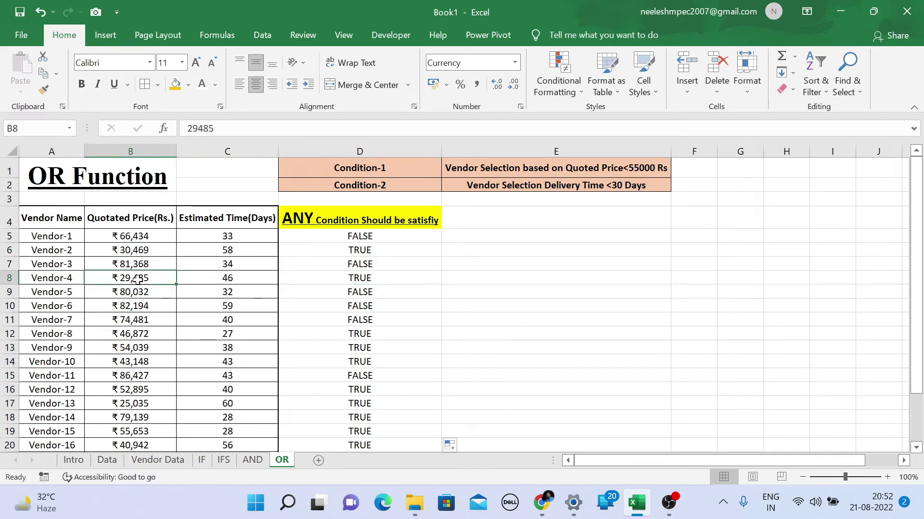
{"action": "left_click", "coordinate": [344, 334]}
{"action": "left_click", "coordinate": [222, 335]}
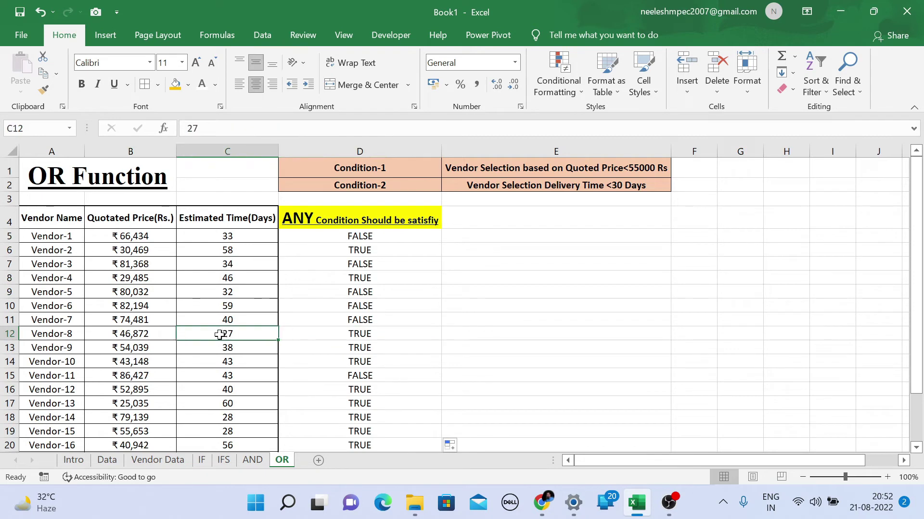
{"action": "left_click", "coordinate": [157, 336]}
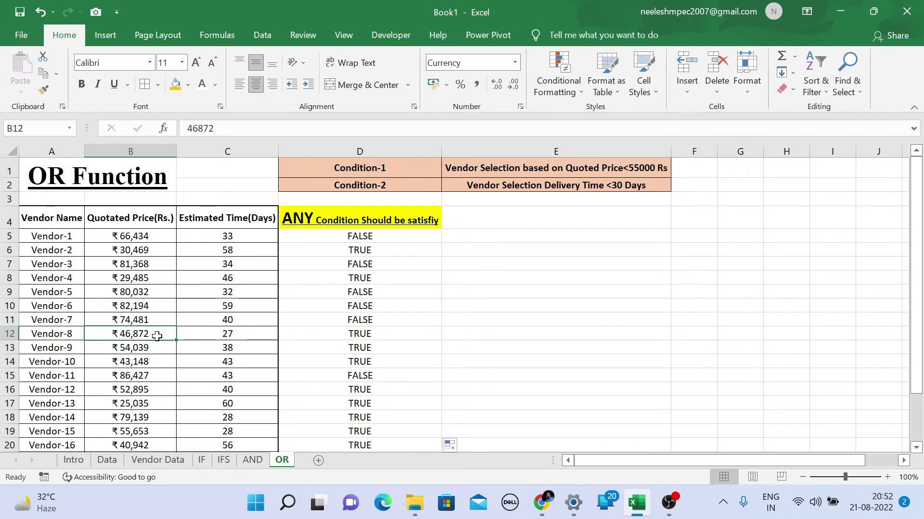
{"action": "left_click", "coordinate": [350, 362]}
- Wrap the OR test in D5 in an IF formula returning "Any One Condition is Satisfied" when true and an empty text otherwise
{"action": "left_click", "coordinate": [353, 237]}
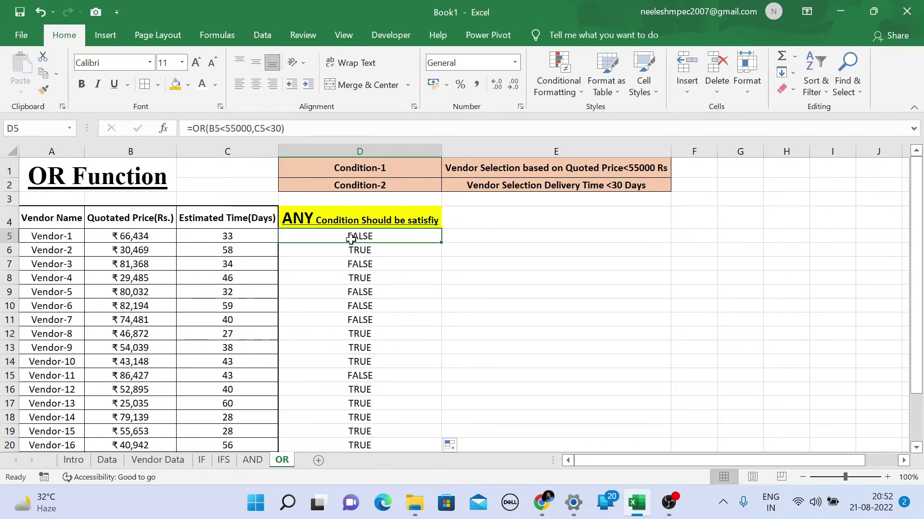
{"action": "double_click", "coordinate": [340, 236]}
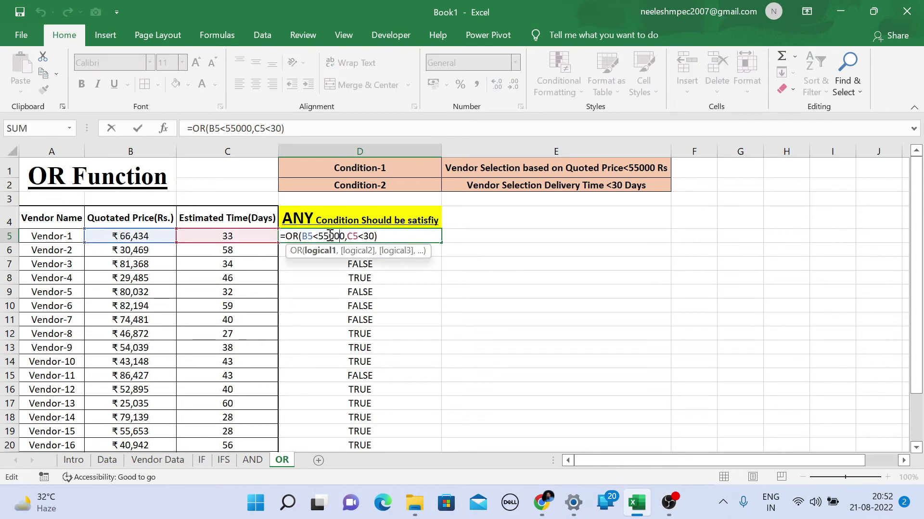
{"action": "left_click", "coordinate": [286, 236]}
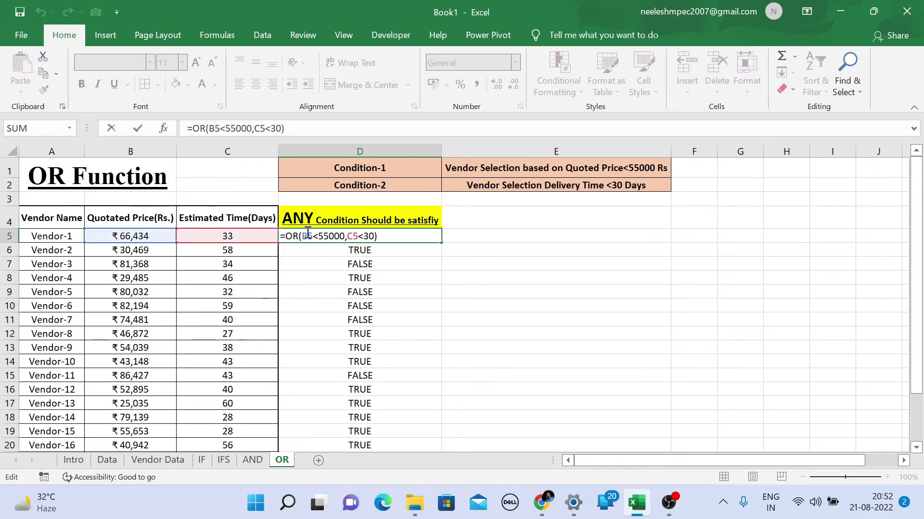
{"action": "type", "text": "if"}
{"action": "key", "text": "Tab"}
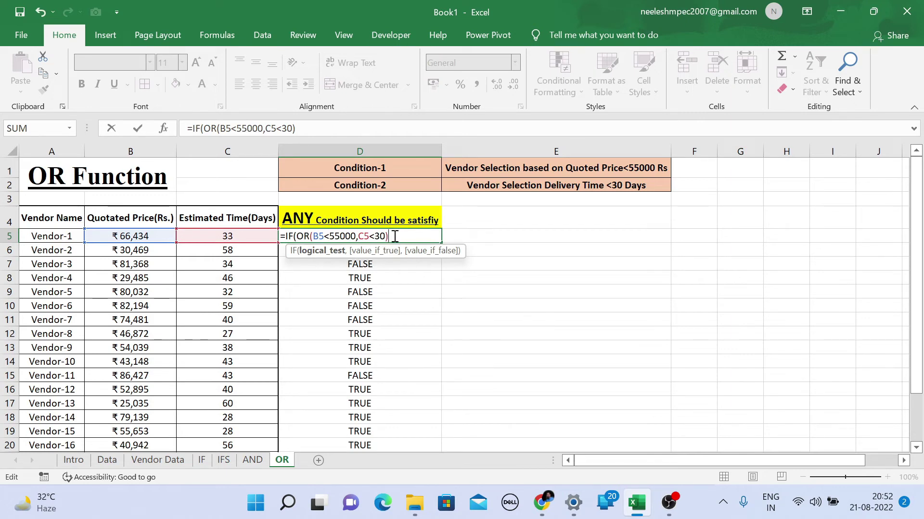
{"action": "type", "text": ","}
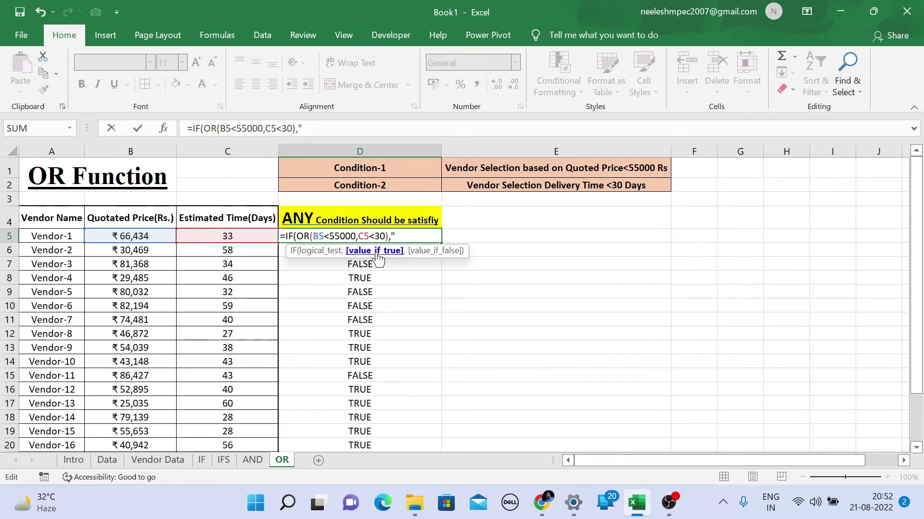
{"action": "type", "text": "\"Any One "}
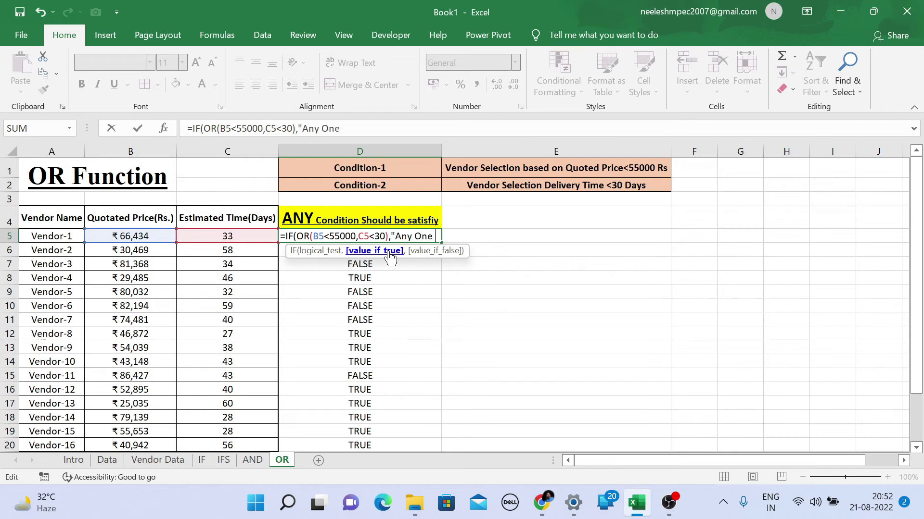
{"action": "type", "text": "Condition i"}
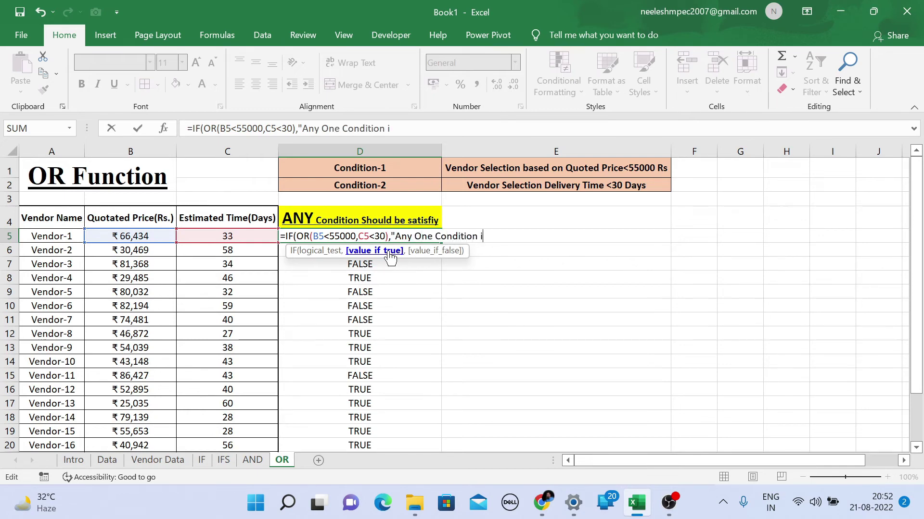
{"action": "type", "text": "s Satisfied"}
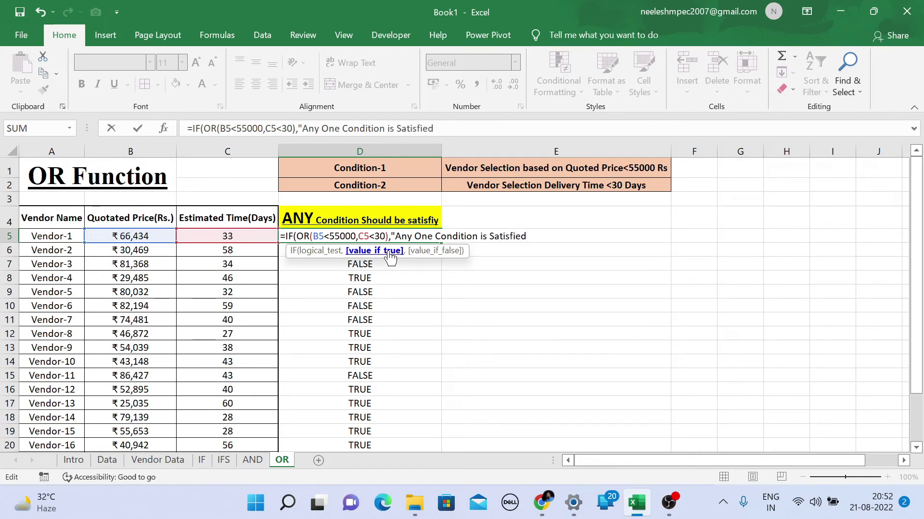
{"action": "type", "text": "\","}
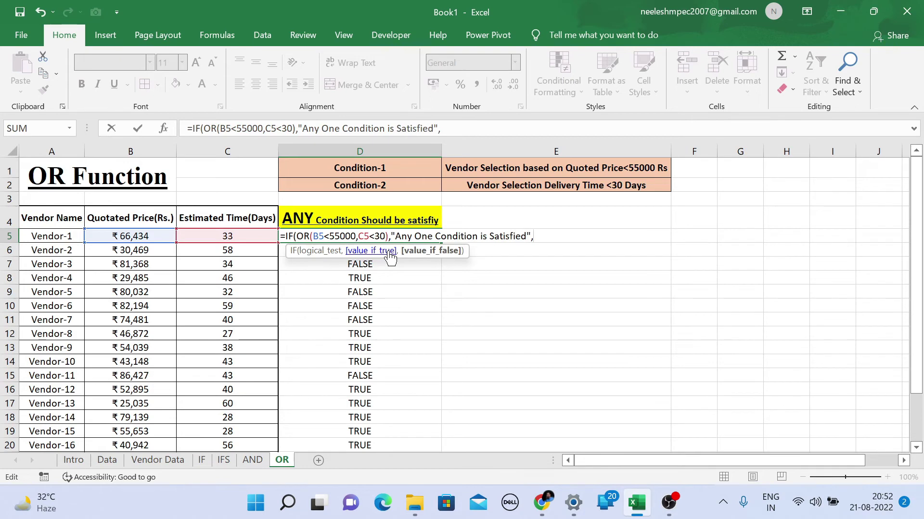
{"action": "type", "text": "\"\")"}
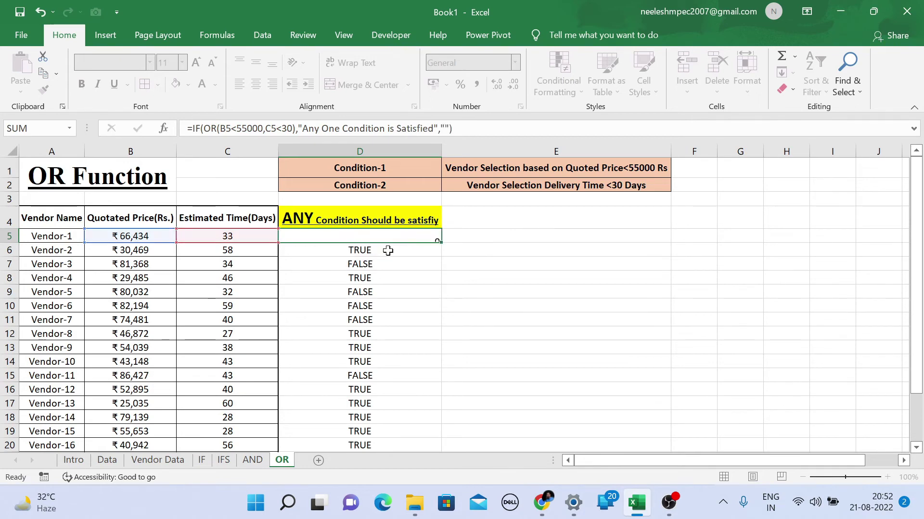
{"action": "key", "text": "ctrl+Return"}
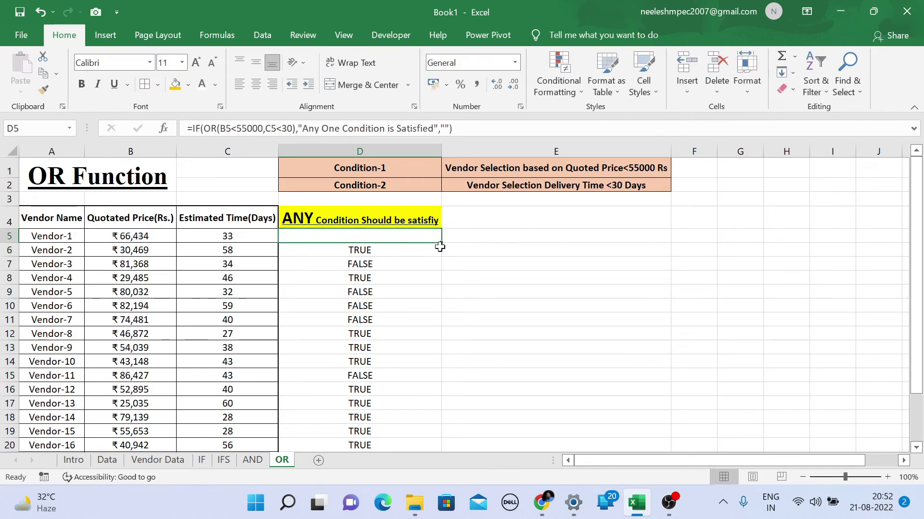
- Copy the D5 IF and OR formula down to D24 on the OR sheet
{"action": "left_click_drag", "start_coordinate": [441, 247], "coordinate": [412, 438]}
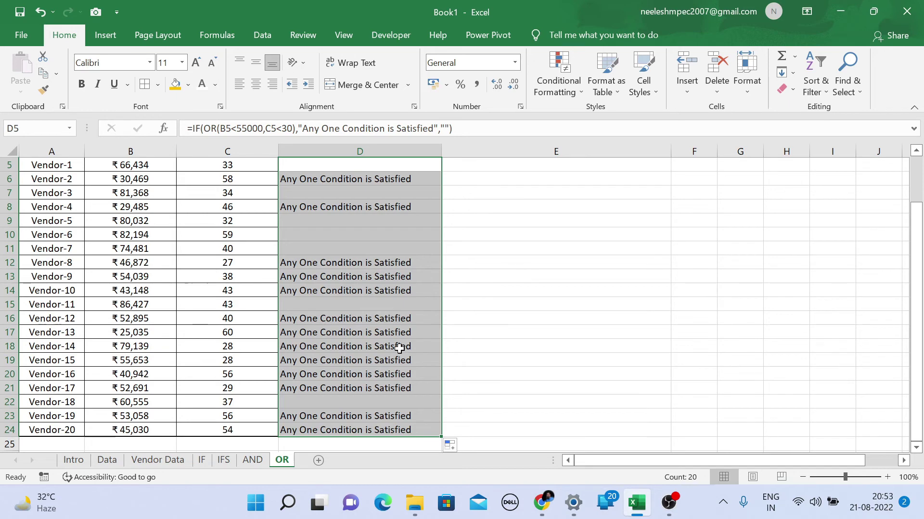
{"action": "scroll", "coordinate": [332, 271], "scroll_direction": "up", "scroll_amount": 2}
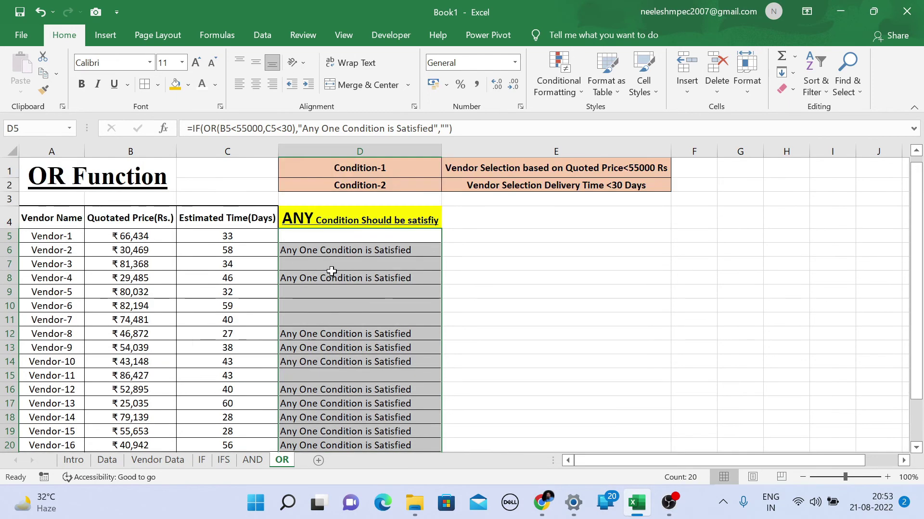
- Check the OR sheet results for Vendor-1, Vendor-2, Vendor-3, Vendor-5 and Vendor-6 and compare them with the AND sheet
{"action": "left_click", "coordinate": [337, 253]}
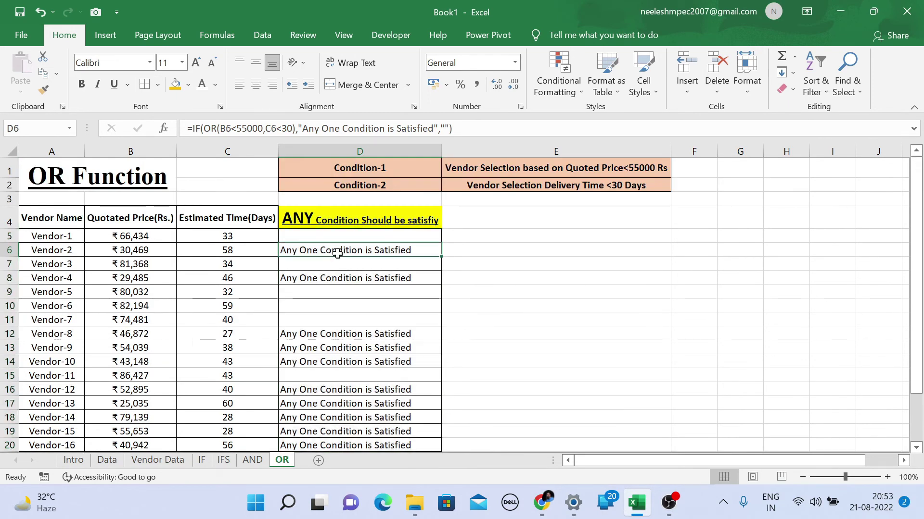
{"action": "left_click", "coordinate": [355, 234]}
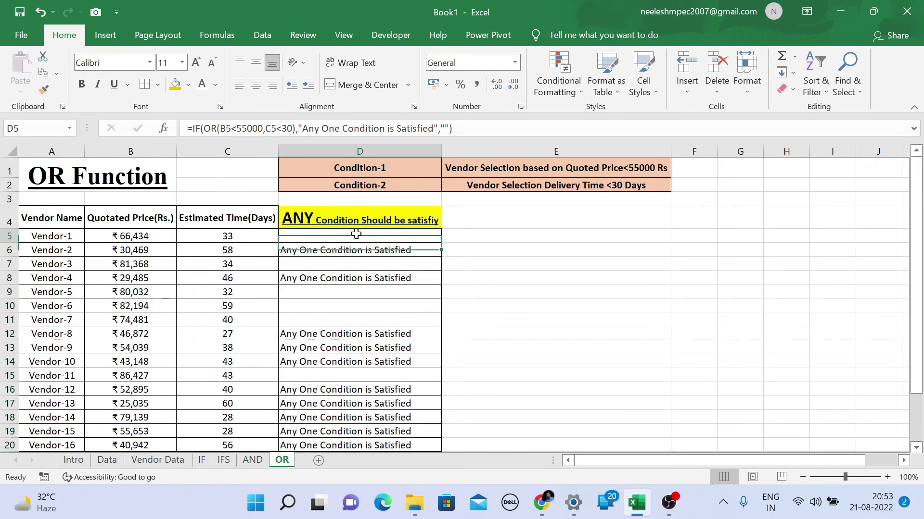
{"action": "left_click", "coordinate": [368, 265]}
{"action": "left_click", "coordinate": [379, 292]}
{"action": "left_click", "coordinate": [386, 310]}
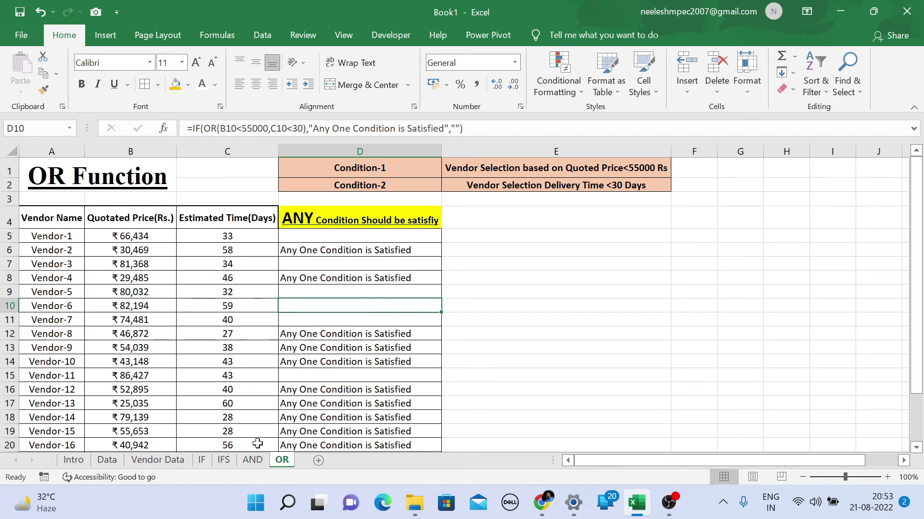
{"action": "left_click", "coordinate": [260, 460]}
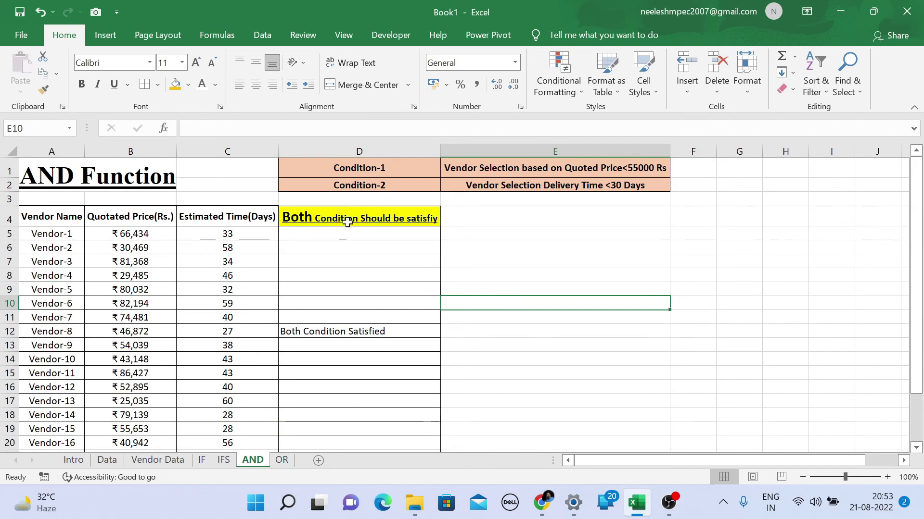
{"action": "left_click", "coordinate": [284, 461]}
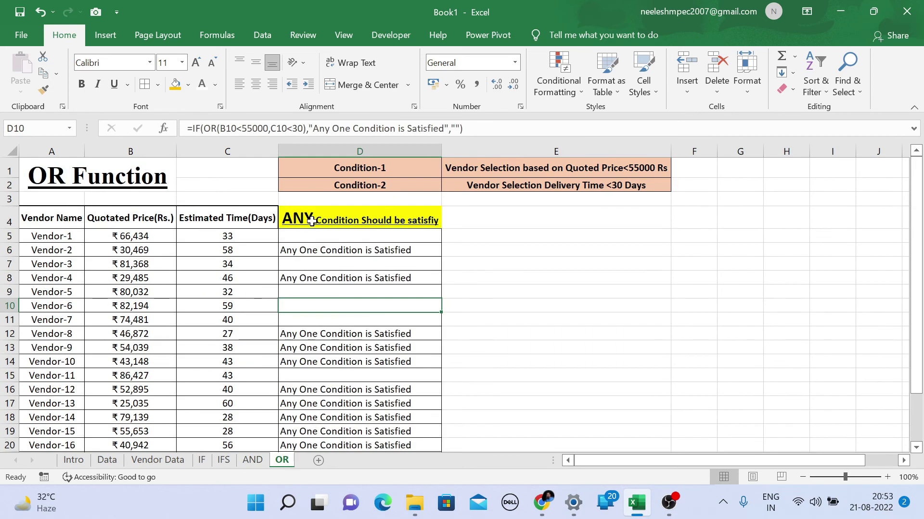
- On the AND sheet, change D5 to =IF(NOT(AND(B5<55000,C5<30)),"Both Condition Satisfied","")
{"action": "left_click", "coordinate": [265, 461]}
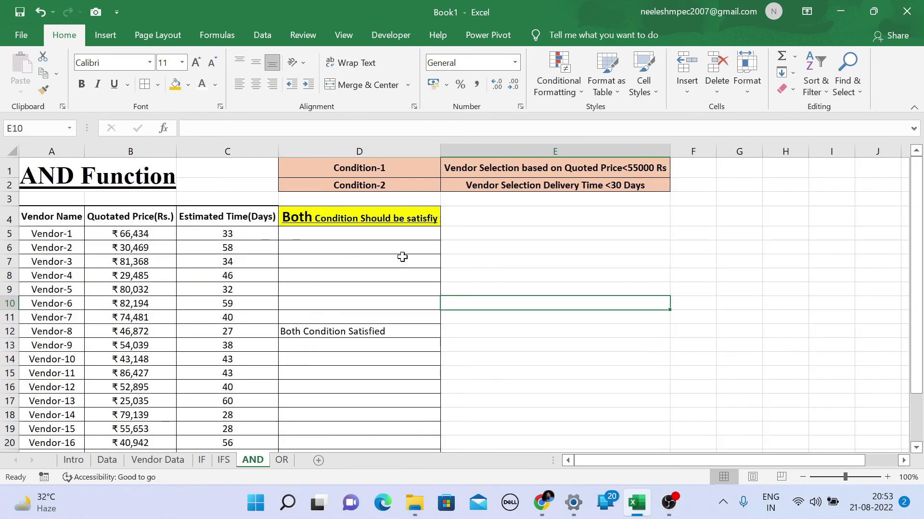
{"action": "left_click", "coordinate": [337, 233]}
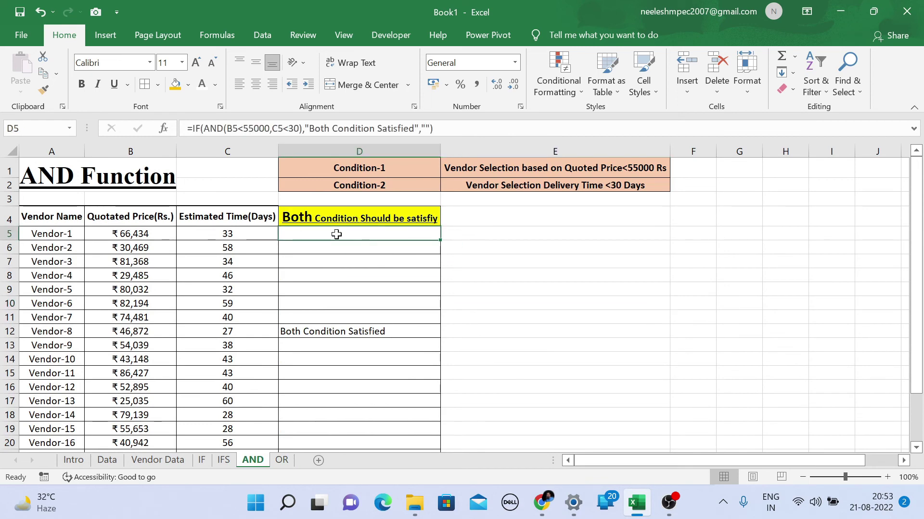
{"action": "left_click", "coordinate": [204, 129]}
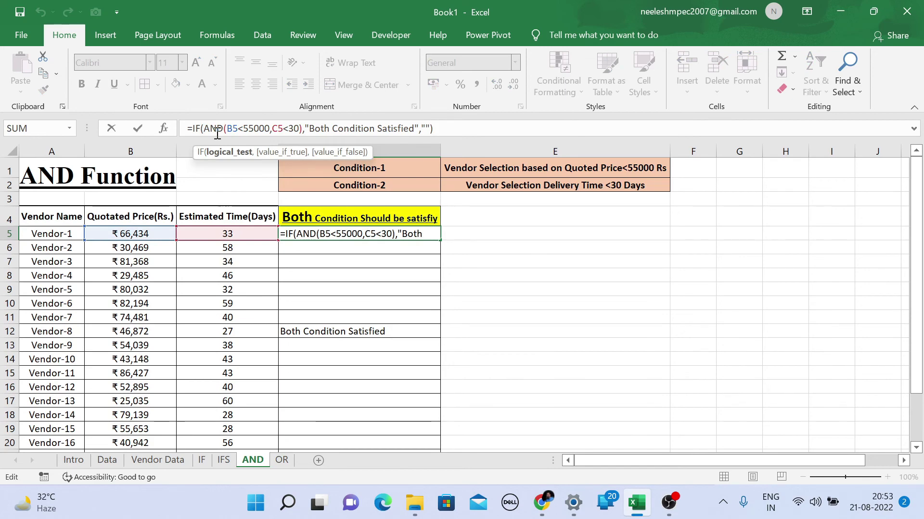
{"action": "type", "text": "Not"}
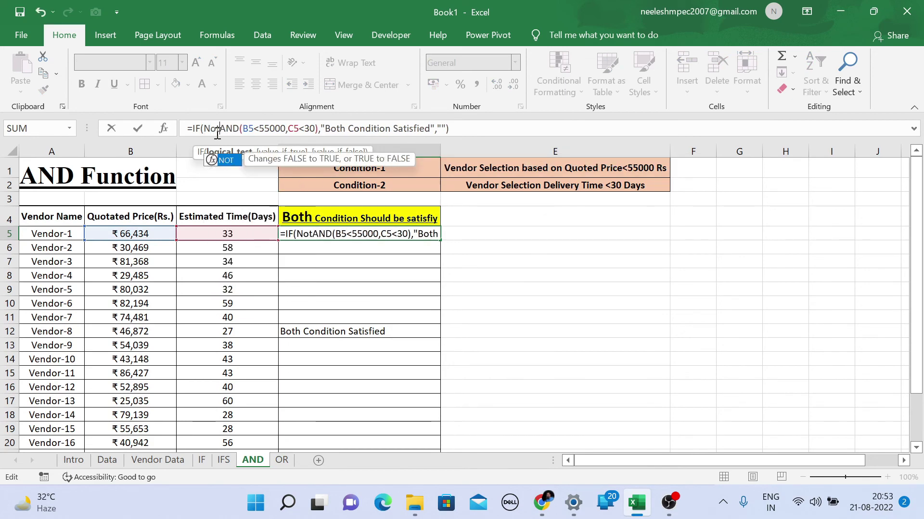
{"action": "double_click", "coordinate": [232, 158]}
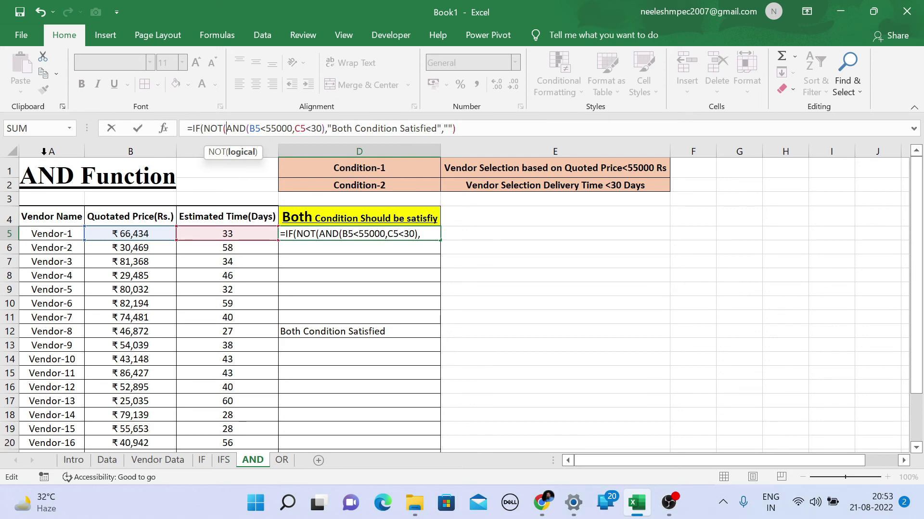
{"action": "left_click", "coordinate": [418, 234]}
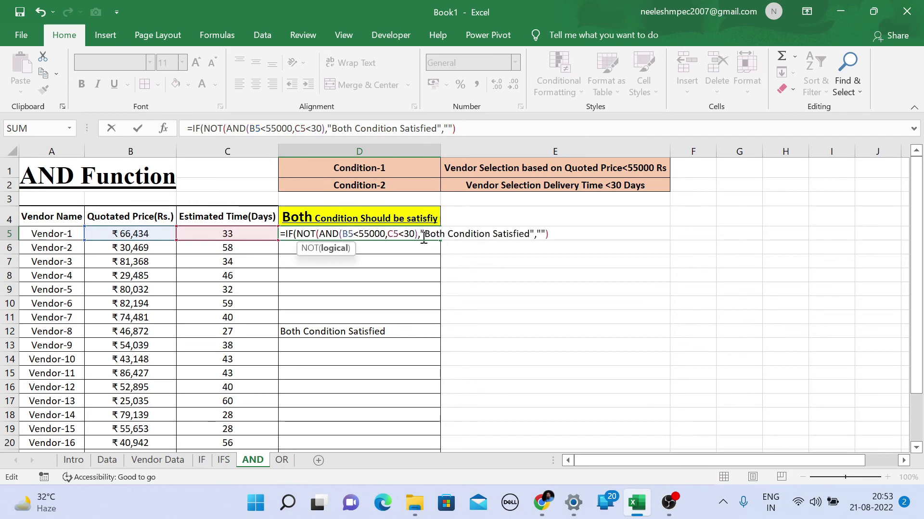
{"action": "type", "text": ")"}
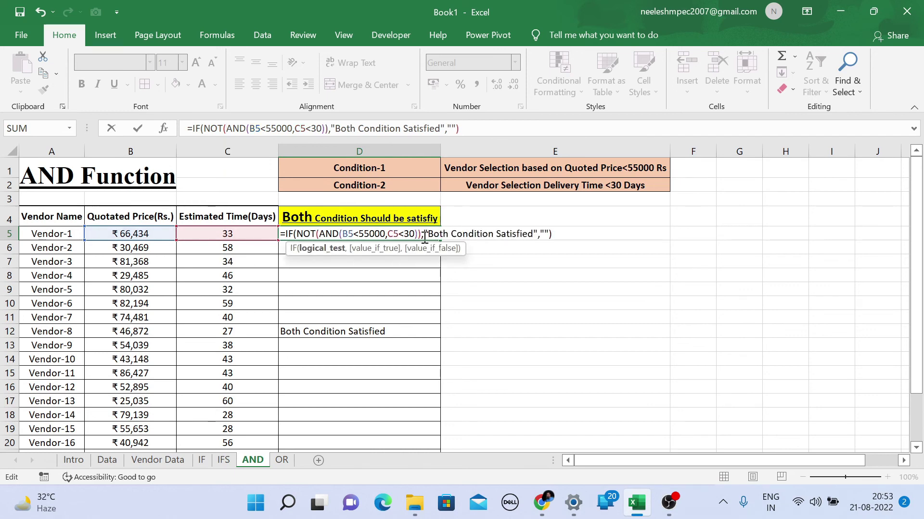
{"action": "key", "text": "Return"}
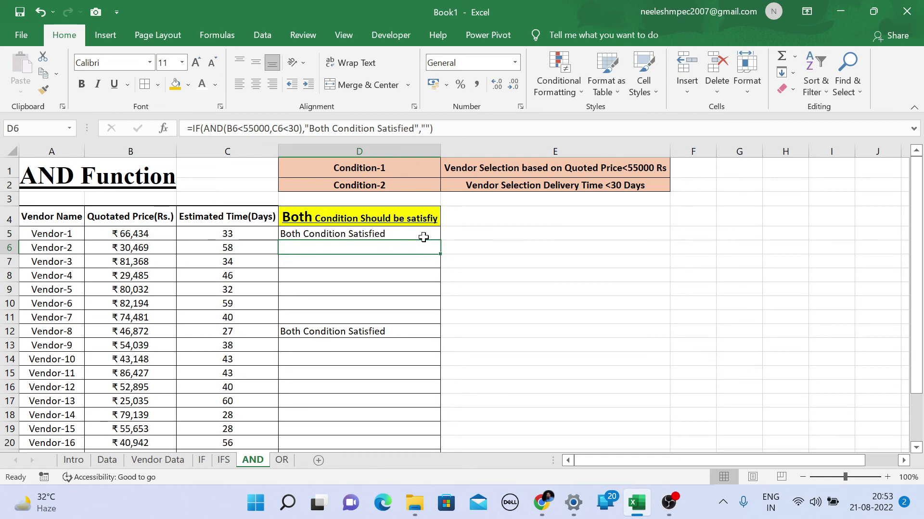
- Copy the D5 IF, NOT and AND formula down to D24 on the AND sheet
{"action": "left_click", "coordinate": [423, 237]}
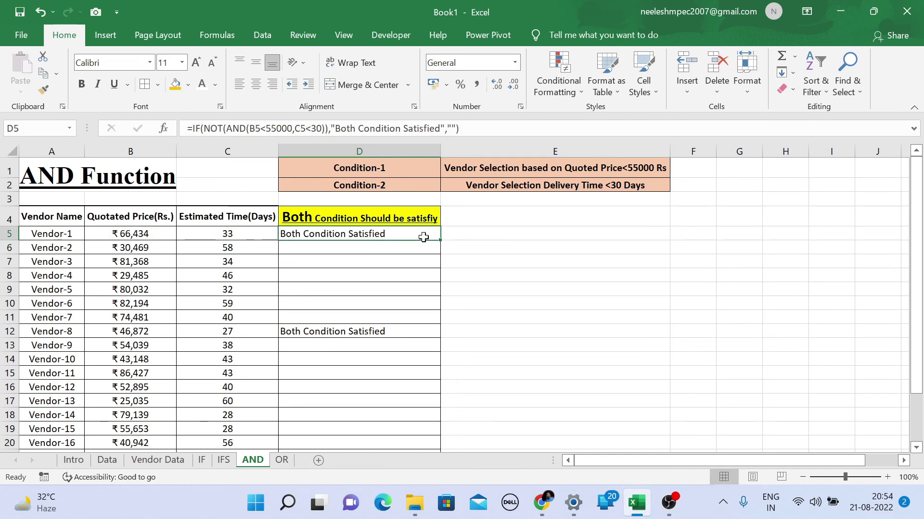
{"action": "left_click_drag", "start_coordinate": [439, 240], "coordinate": [426, 444]}
{"action": "scroll", "coordinate": [377, 330], "scroll_direction": "up", "scroll_amount": 2}
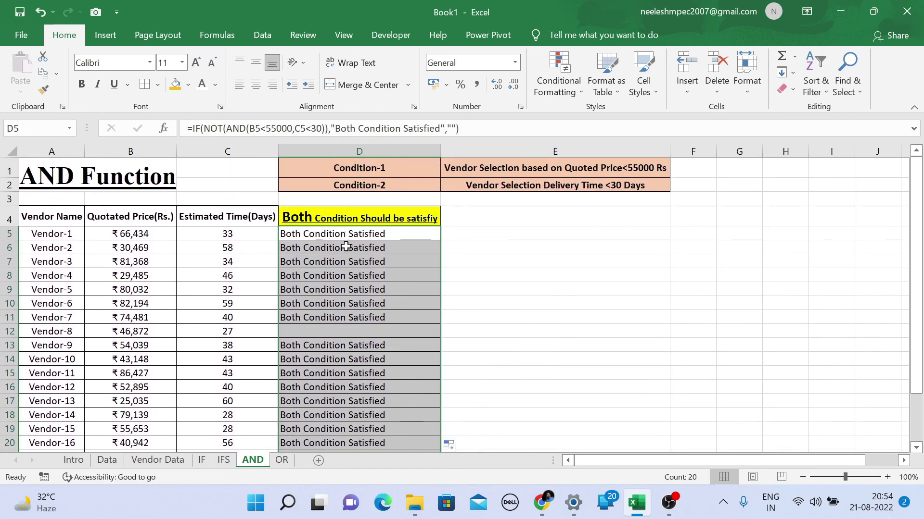
- Change the AND sheet's title in A1 to "NOT Function"
{"action": "left_click", "coordinate": [72, 174]}
{"action": "double_click", "coordinate": [73, 174]}
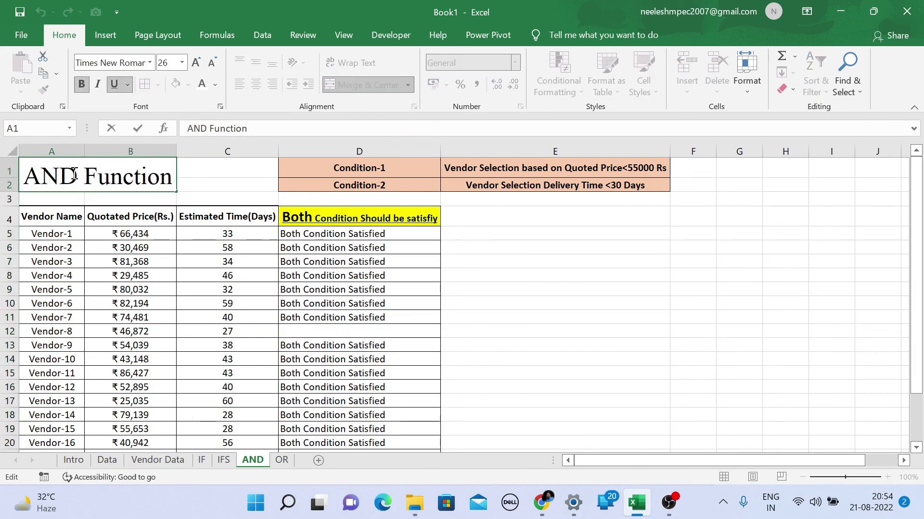
{"action": "key", "text": "BackSpace"}
{"action": "key", "text": "BackSpace"}
{"action": "key", "text": "BackSpace"}
{"action": "type", "text": "NOT"}
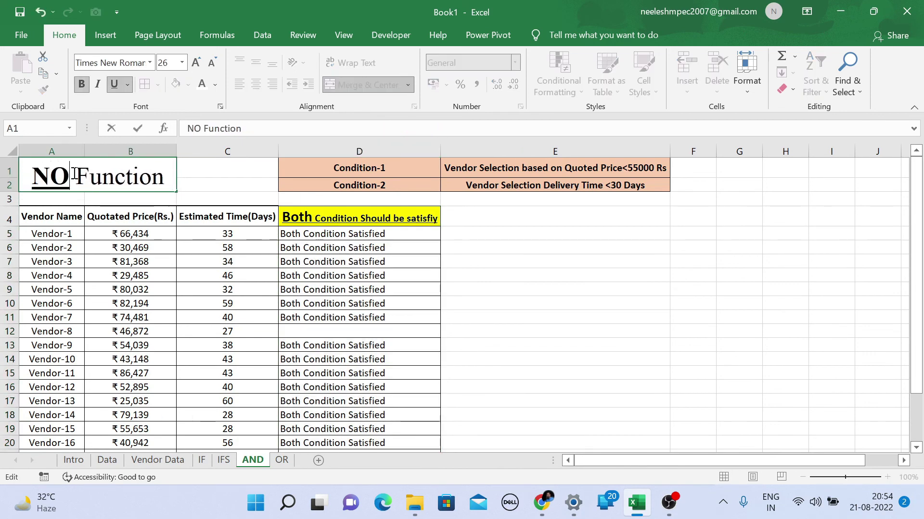
{"action": "key", "text": "Return"}
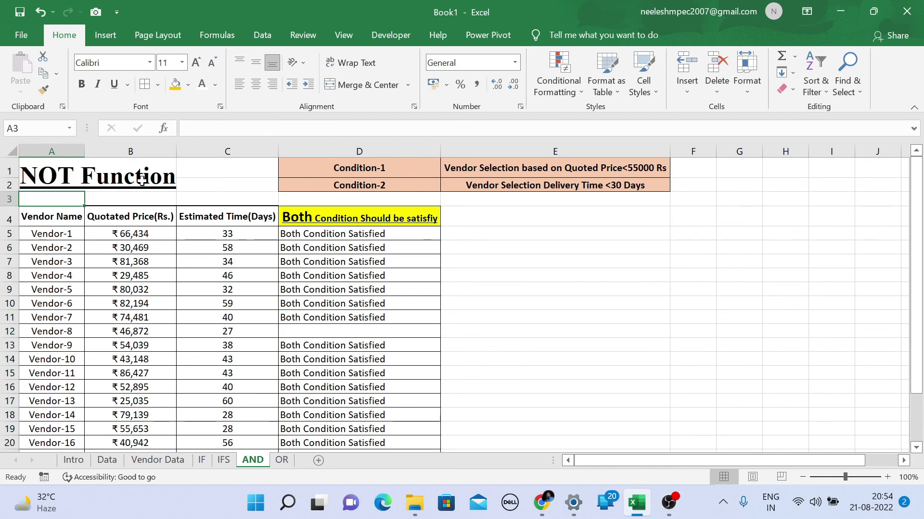
- Change the D4 heading to "Both NOT Condition Should be satisfiy", autofit column D and review the results down to Vendor-20
{"action": "double_click", "coordinate": [313, 217]}
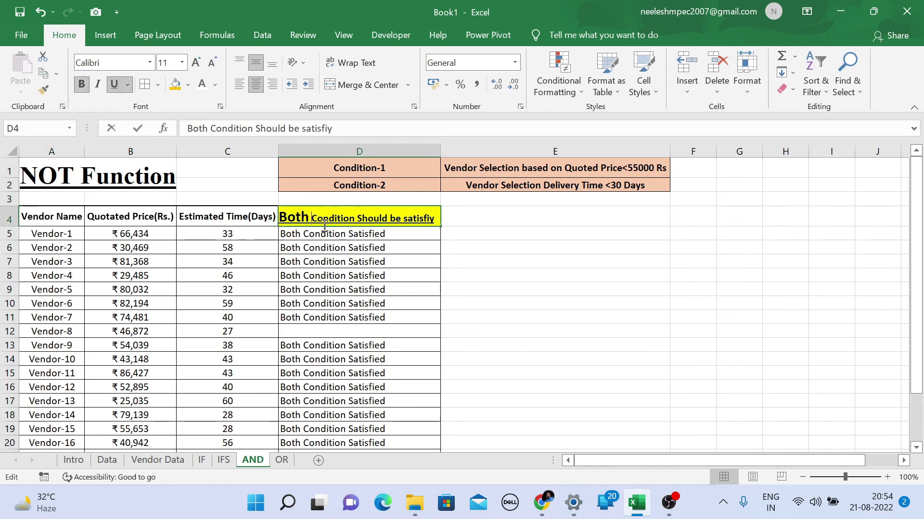
{"action": "type", "text": "NOT"}
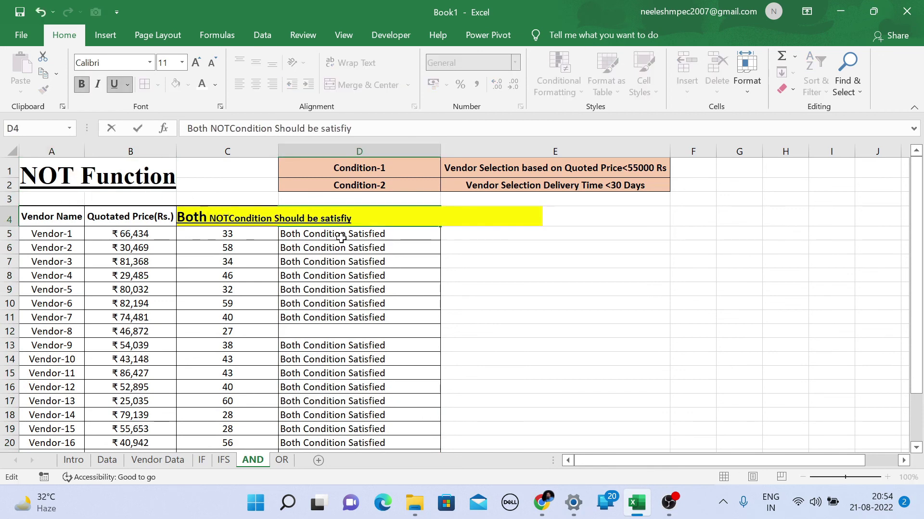
{"action": "key", "text": "Return"}
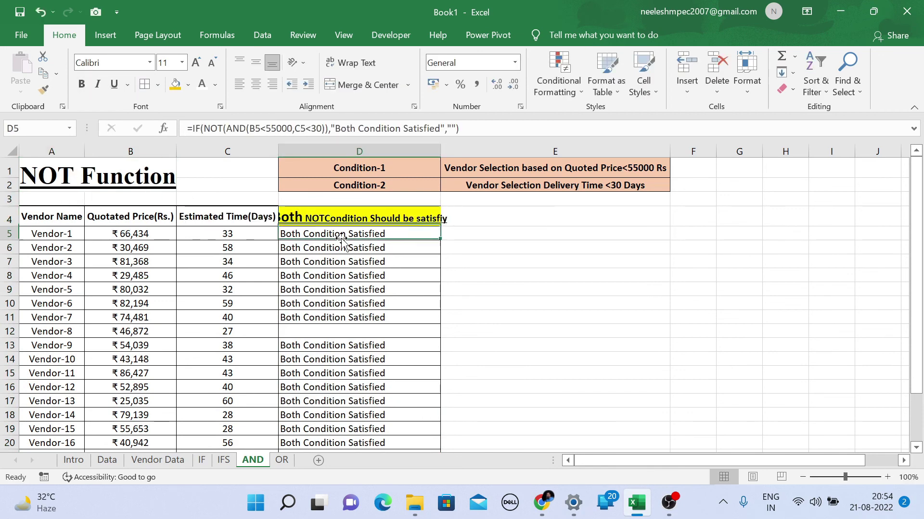
{"action": "double_click", "coordinate": [447, 149]}
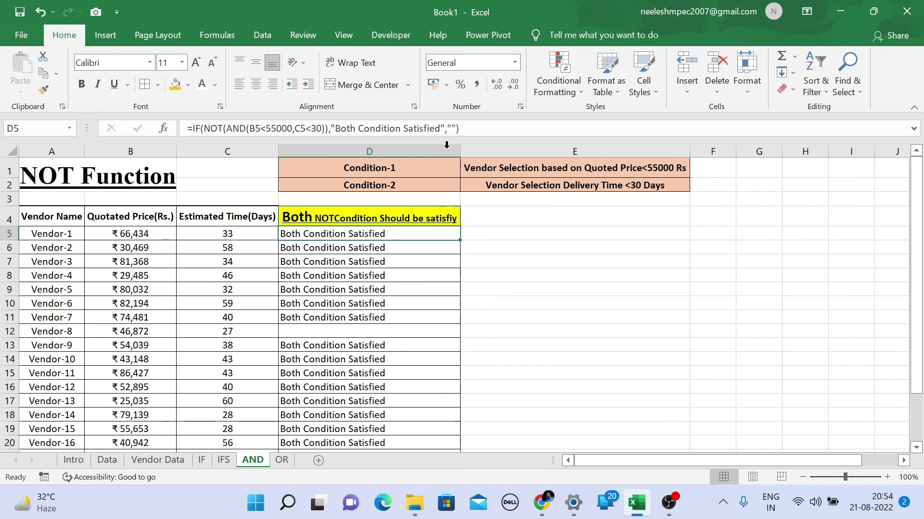
{"action": "double_click", "coordinate": [333, 218]}
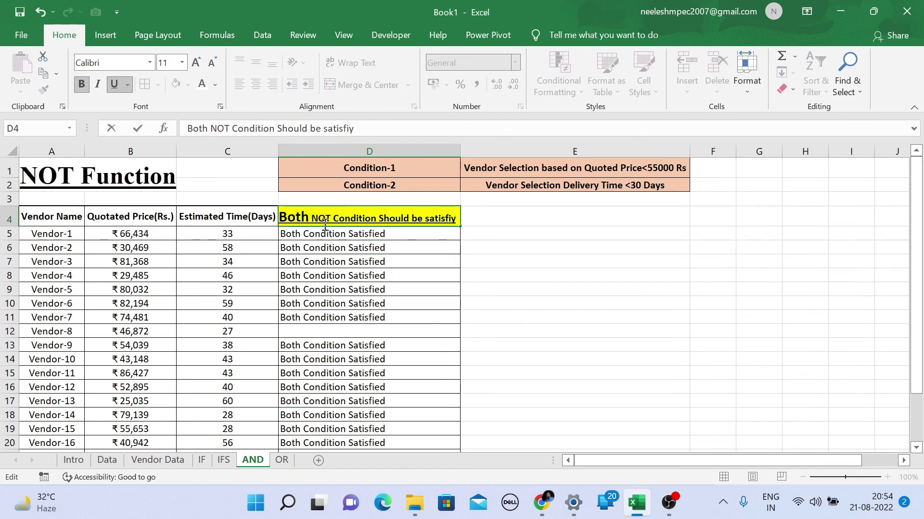
{"action": "scroll", "coordinate": [347, 255], "scroll_direction": "down", "scroll_amount": 3}
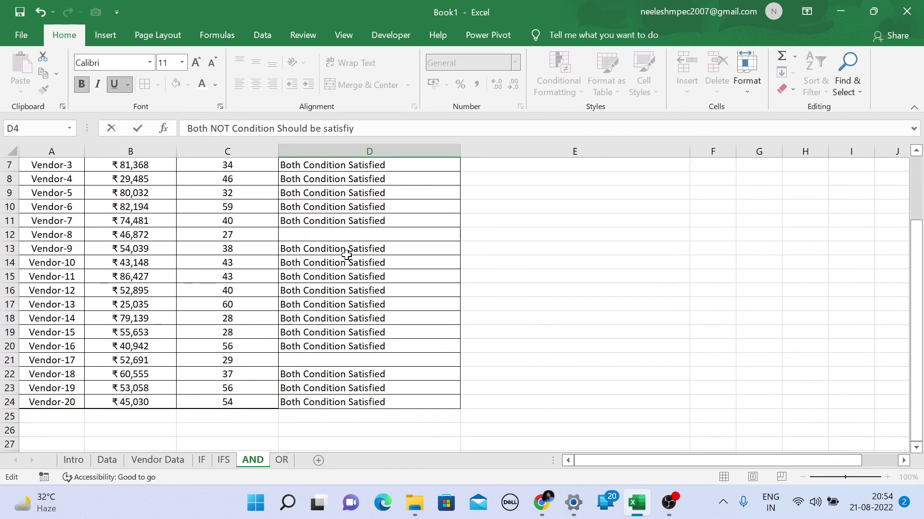
{"action": "scroll", "coordinate": [347, 255], "scroll_direction": "up", "scroll_amount": 1}
{"action": "scroll", "coordinate": [347, 255], "scroll_direction": "up", "scroll_amount": 2}
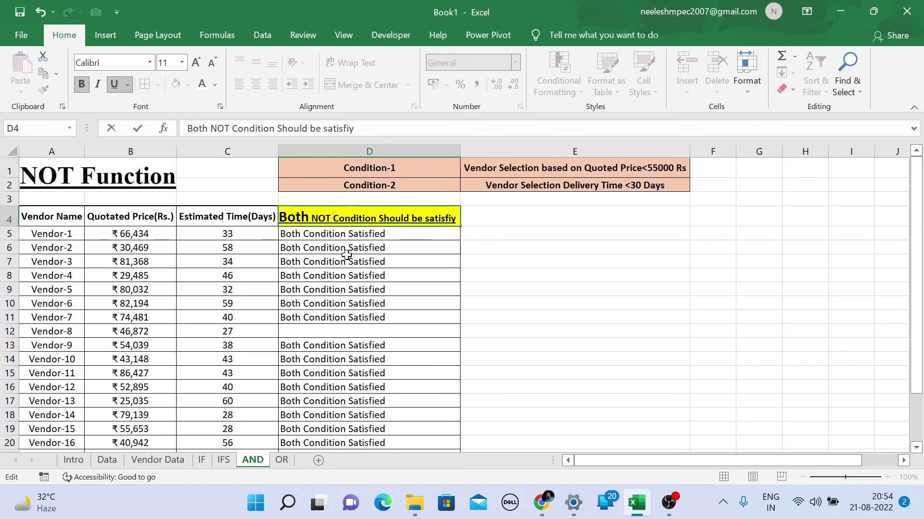
{"action": "left_click", "coordinate": [513, 215]}
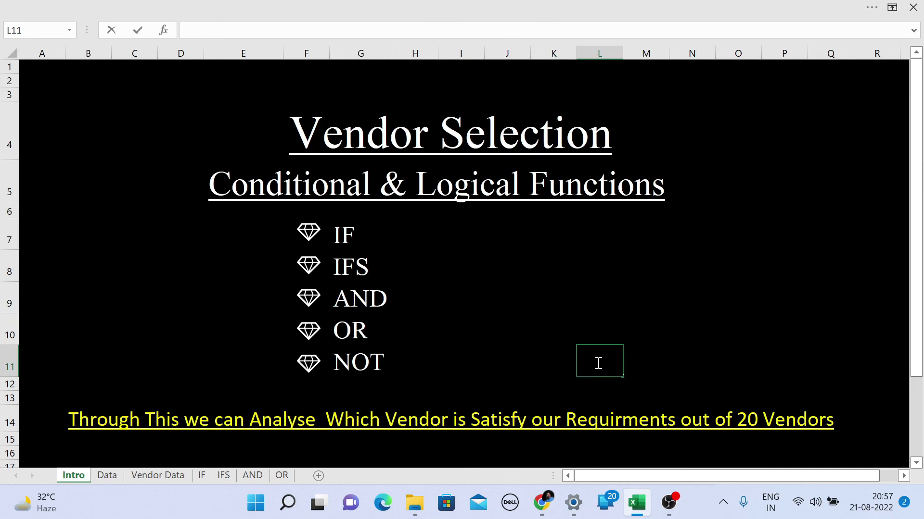